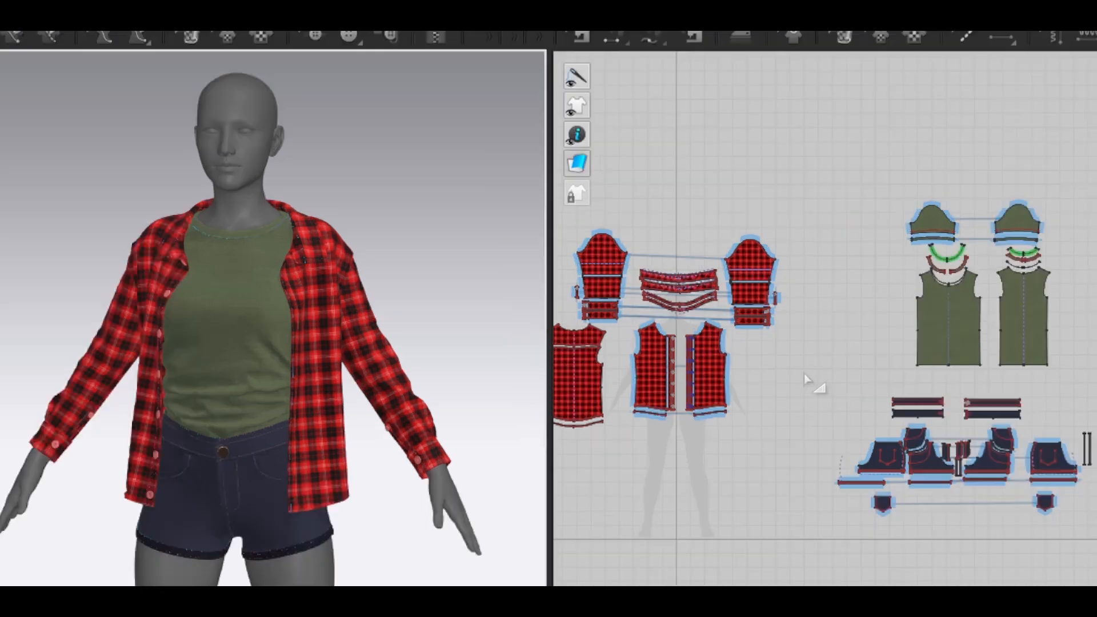
pyautogui.moveTo(783, 128); pyautogui.dragTo(1020, 523)
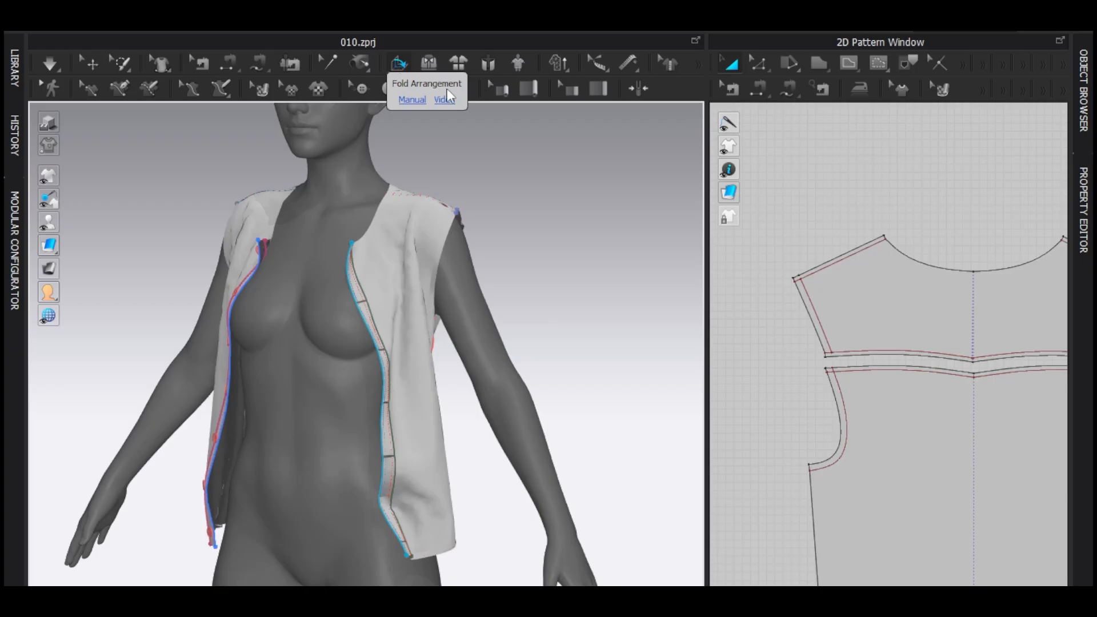
# - Widen the 2D pattern view and switch the 3D garment view to the Select/Move tool
pyautogui.click(398, 64)
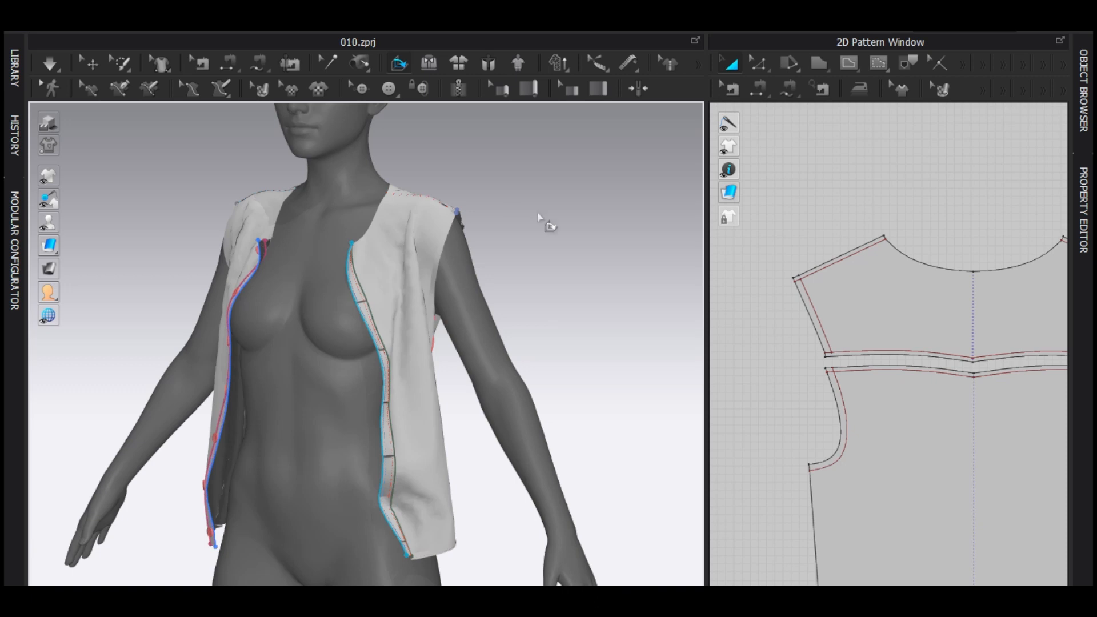
pyautogui.moveTo(708, 265); pyautogui.dragTo(514, 267)
pyautogui.scroll(-5, 379, 277)
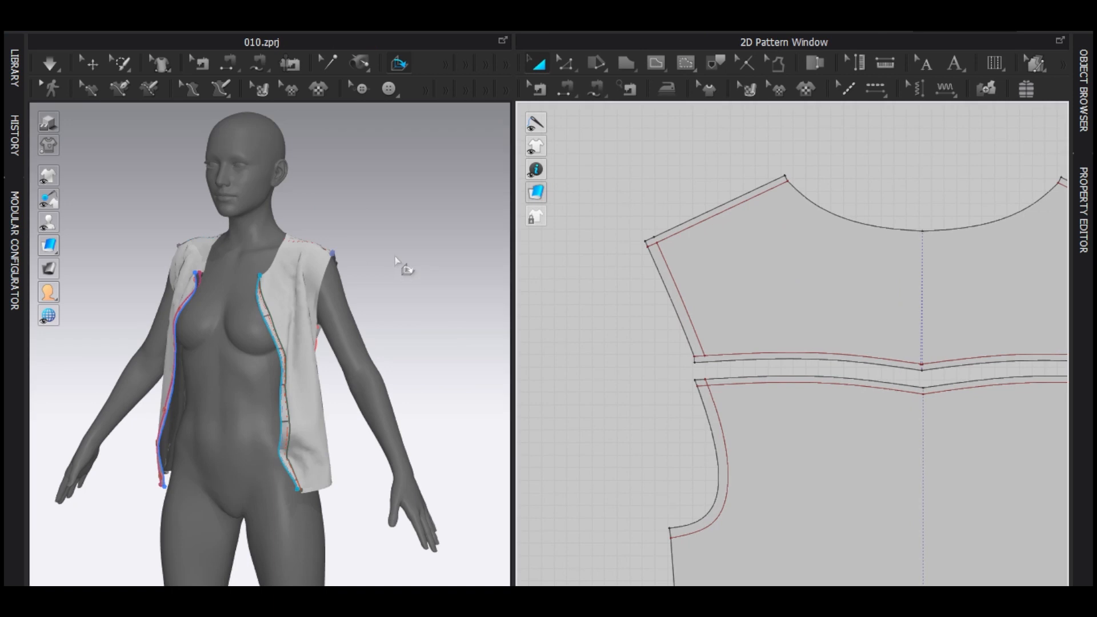
pyautogui.click(92, 63)
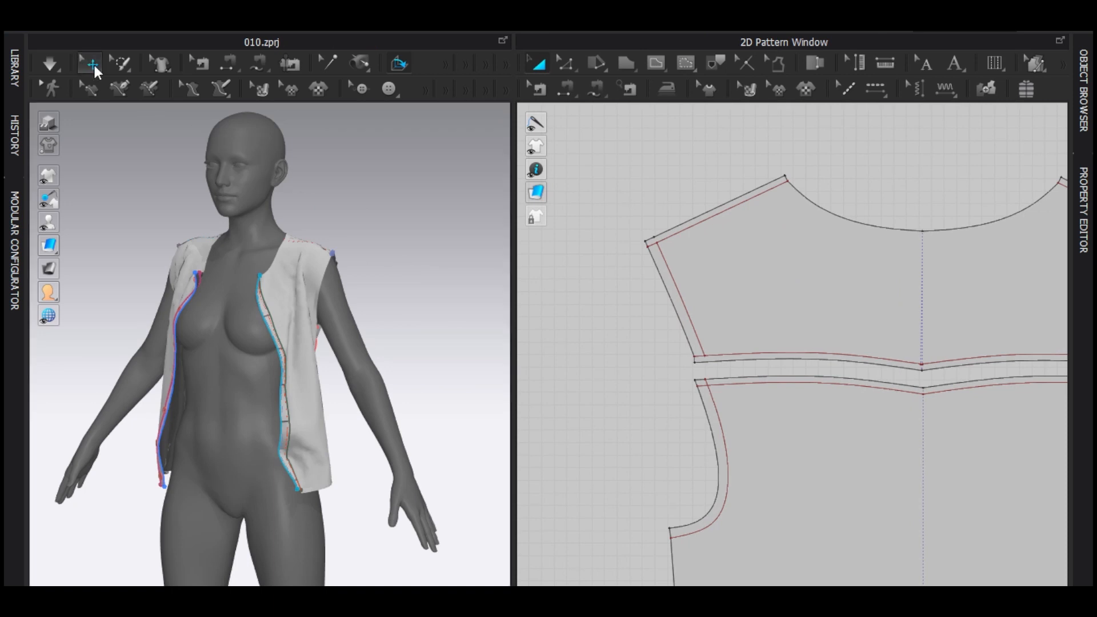
pyautogui.scroll(3, 372, 267)
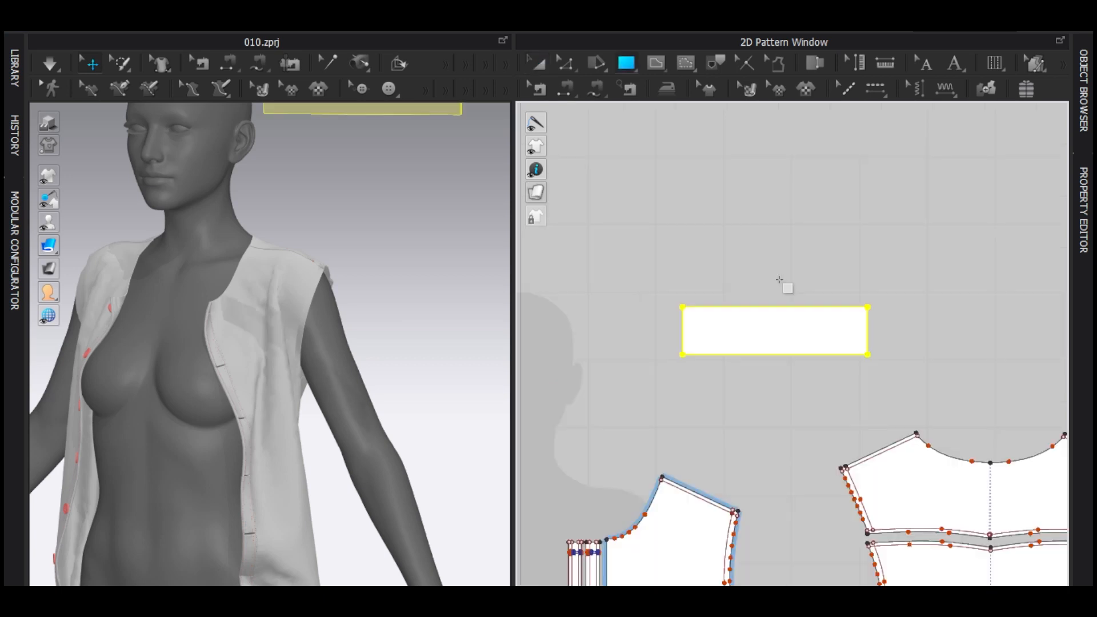
# - Raise the middle of the rectangle pattern's upper edge into a peak and convert the peak to a curve point
pyautogui.press('z')
pyautogui.click(766, 306)
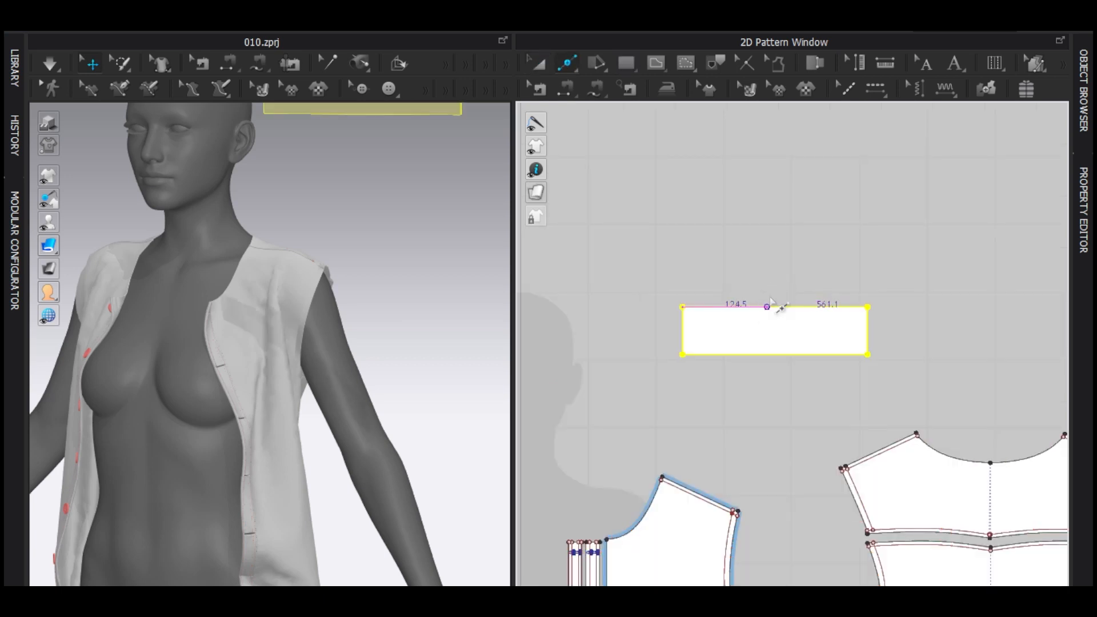
pyautogui.moveTo(770, 369); pyautogui.dragTo(742, 280)
pyautogui.rightClick(742, 279)
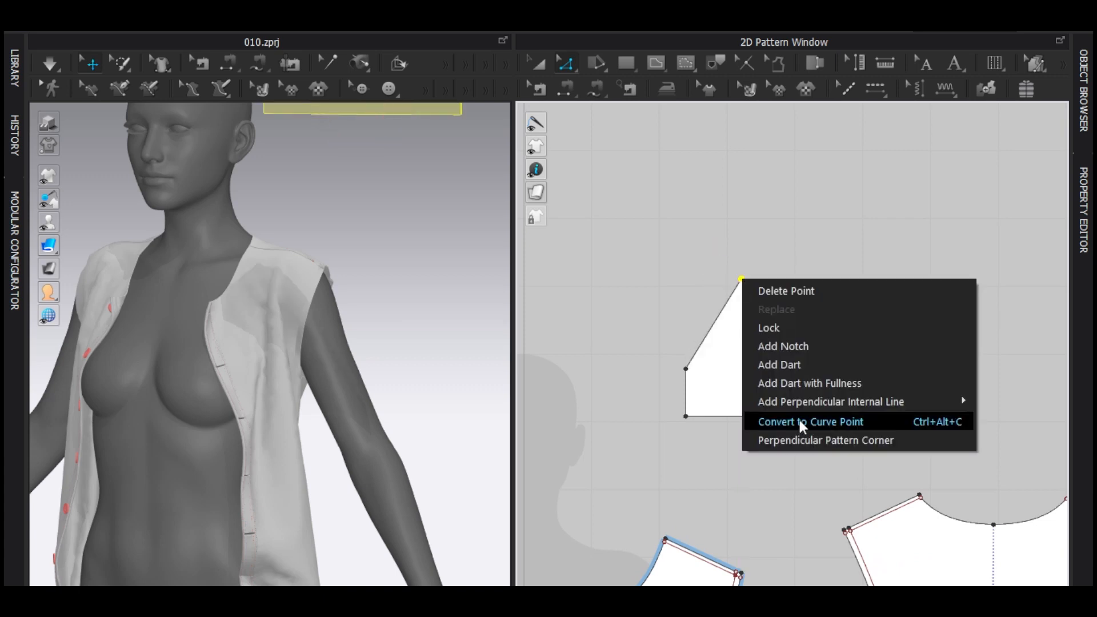
pyautogui.click(800, 420)
# - Shape both slopes of the new pattern's upper edge into a sleeve cap with curve points
pyautogui.scroll(-2, 709, 358)
pyautogui.scroll(3, 709, 360)
pyautogui.press('v')
pyautogui.moveTo(698, 363); pyautogui.dragTo(714, 292)
pyautogui.moveTo(935, 361); pyautogui.dragTo(930, 376)
# - Sew the whole sleeve cap to the armhole edges of the front, back yoke and back panel using M:N free sewing
pyautogui.press('m')
pyautogui.click(690, 374)
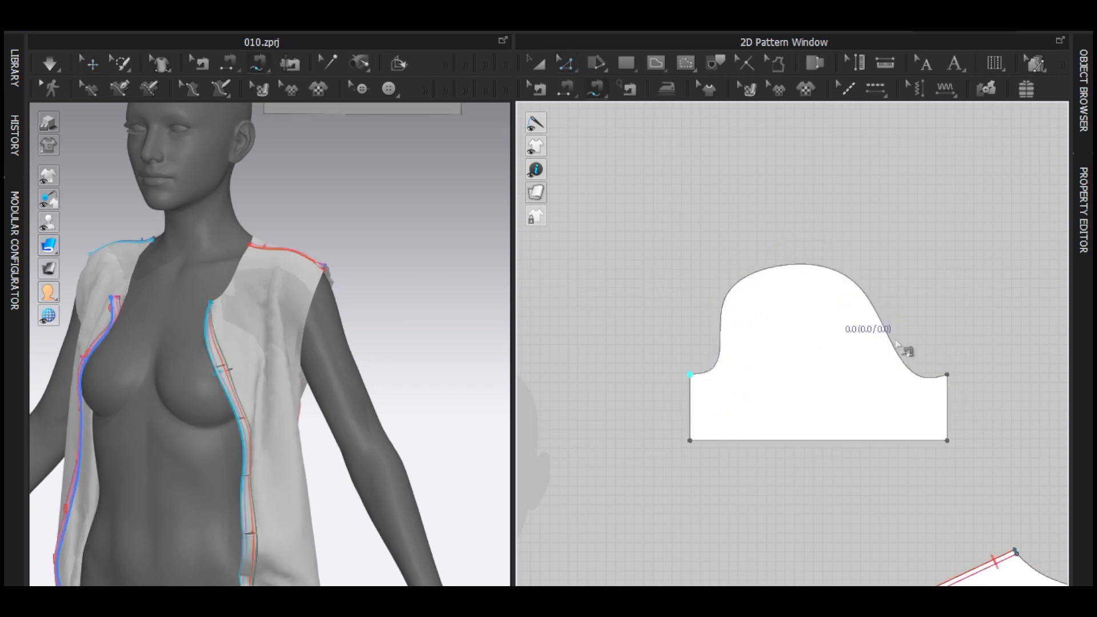
pyautogui.click(946, 377)
pyautogui.scroll(-3, 945, 379)
pyautogui.moveTo(906, 420); pyautogui.dragTo(881, 264, button='middle')
pyautogui.moveTo(837, 457); pyautogui.dragTo(831, 392, button='middle')
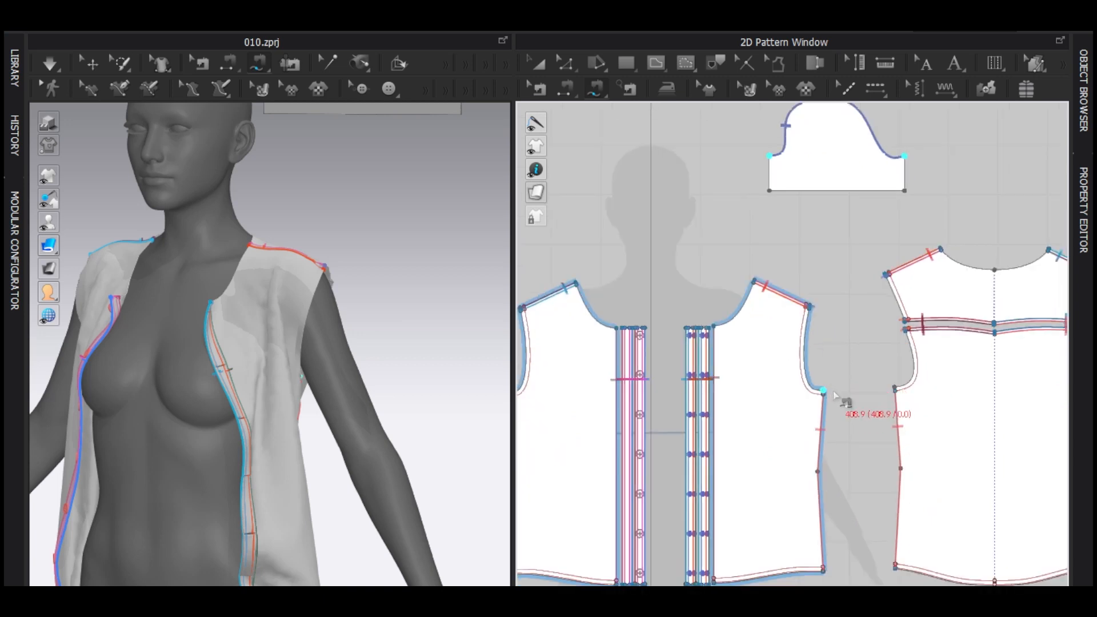
pyautogui.scroll(3, 830, 394)
pyautogui.click(817, 393)
pyautogui.click(792, 247)
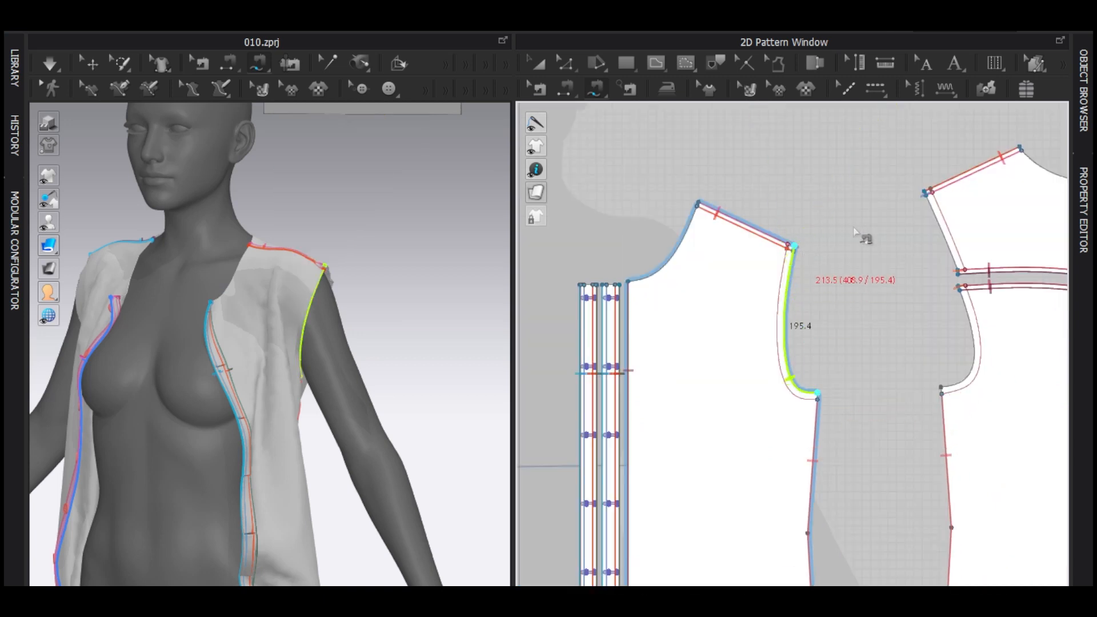
pyautogui.click(924, 192)
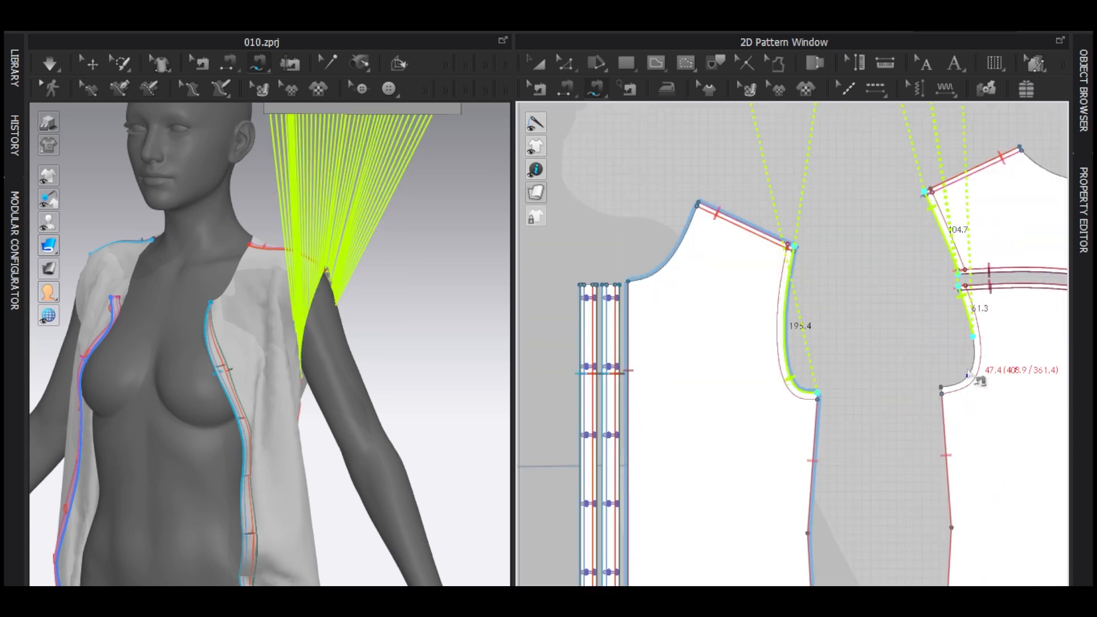
pyautogui.click(948, 398)
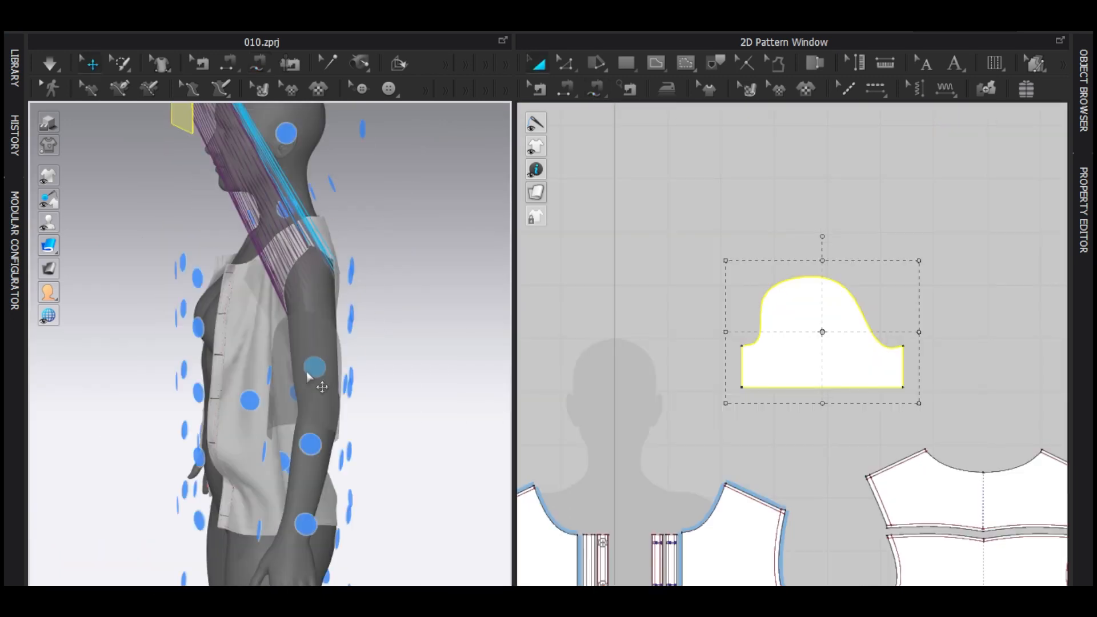
# - Arrange the sleeve around the avatar's left upper arm and simulate the garment until it closes onto the armhole
pyautogui.click(336, 358)
pyautogui.scroll(3, 336, 358)
pyautogui.moveTo(336, 358); pyautogui.dragTo(358, 348, button='right')
pyautogui.scroll(-5, 215, 386)
pyautogui.moveTo(215, 387); pyautogui.dragTo(54, 451, button='middle')
pyautogui.click(348, 309)
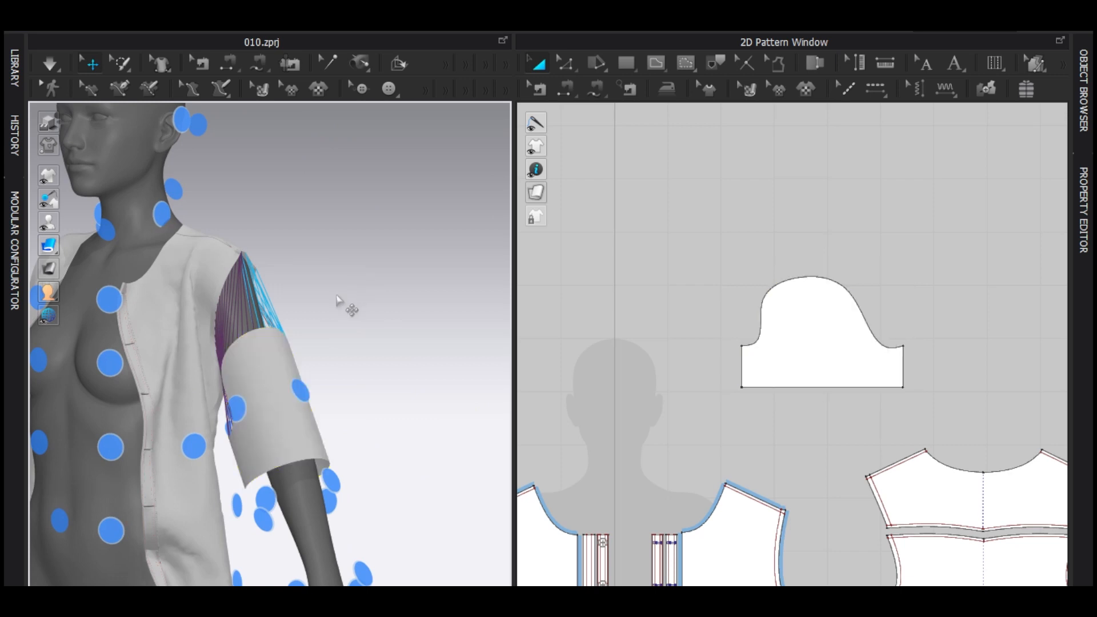
pyautogui.press('space')
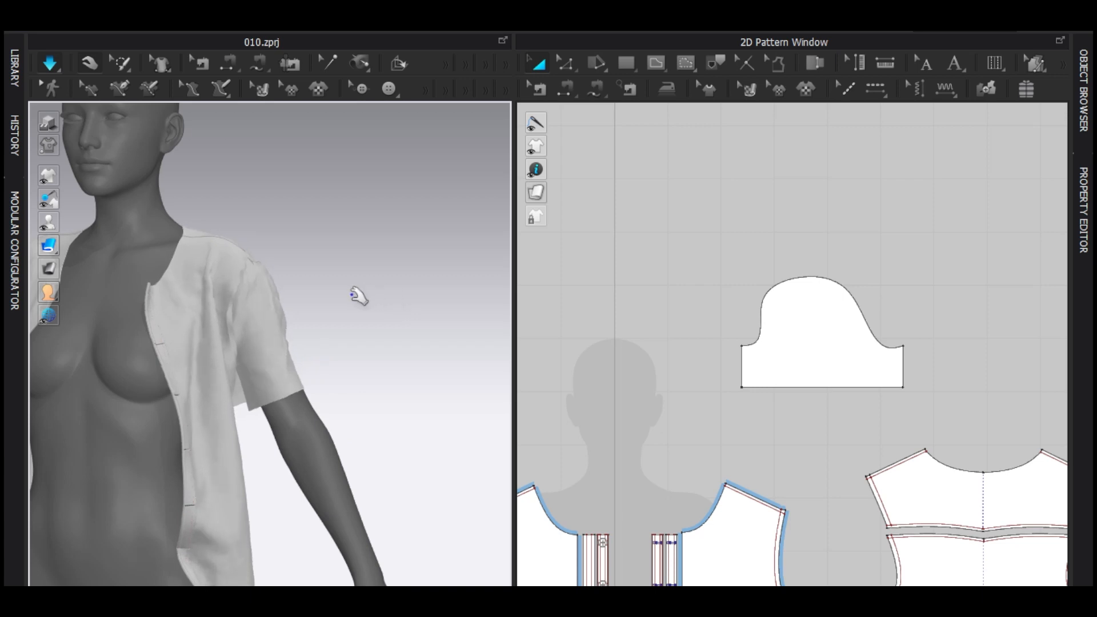
pyautogui.press('space')
# - Sew the sleeve's two straight side edges together as the underarm seam and simulate it closed
pyautogui.moveTo(345, 289); pyautogui.dragTo(196, 382, button='right')
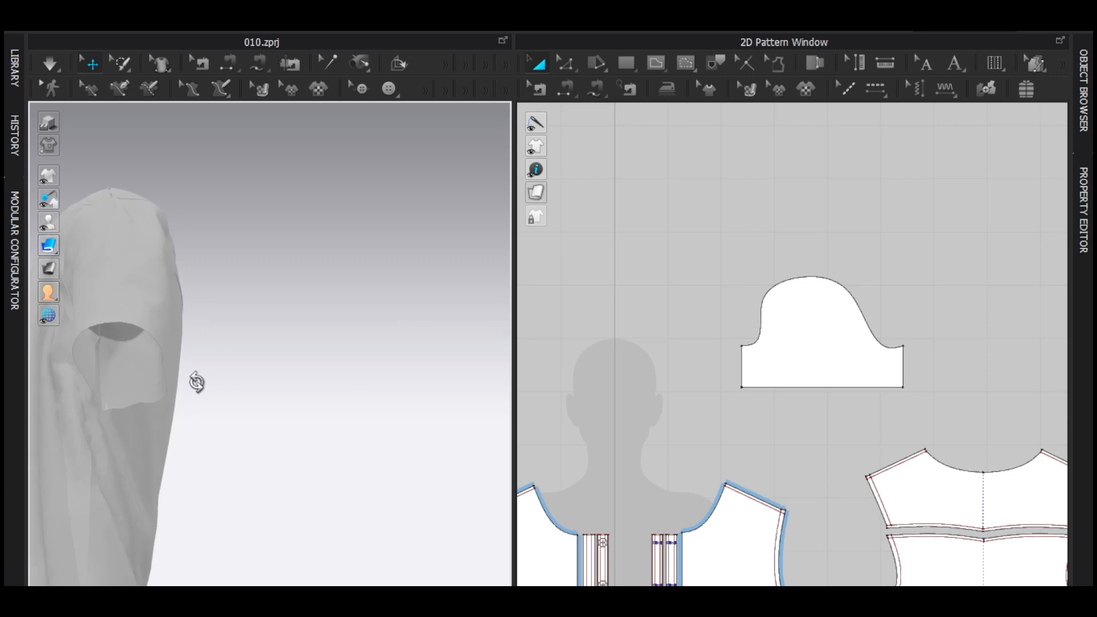
pyautogui.moveTo(196, 382); pyautogui.dragTo(264, 380, button='middle')
pyautogui.scroll(2, 265, 379)
pyautogui.press('n')
pyautogui.click(741, 357)
pyautogui.click(902, 367)
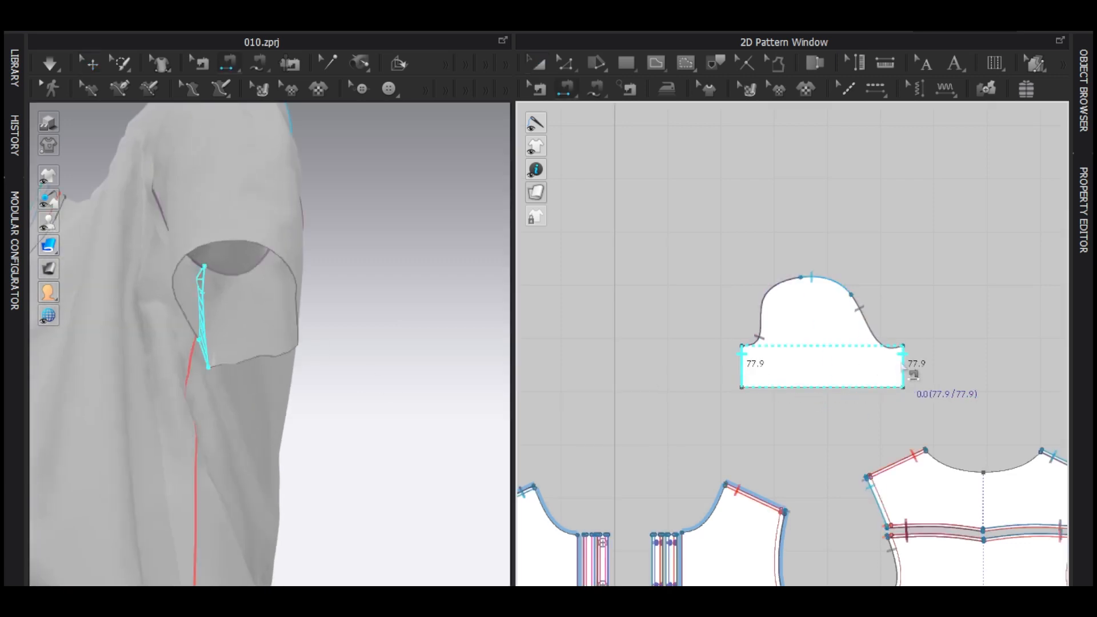
pyautogui.press('space')
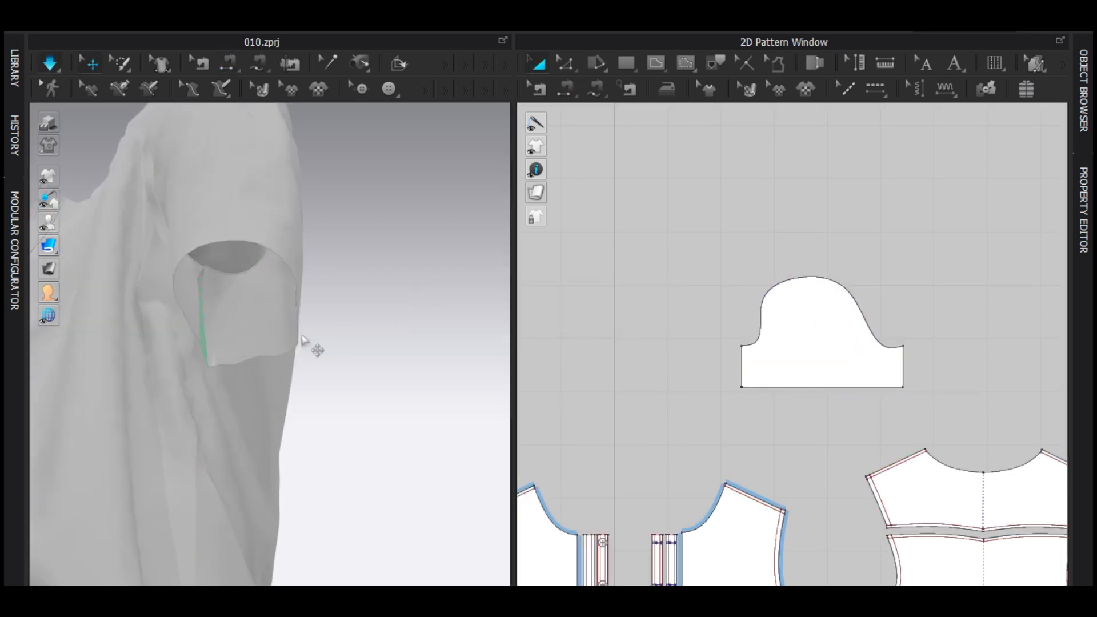
pyautogui.press('space')
# - Move the sleeve pattern higher, lengthen it by extending its hem edge downward, and simulate it on the visible avatar
pyautogui.hotkey('shift', 'a')
pyautogui.moveTo(304, 345); pyautogui.dragTo(355, 392, button='right')
pyautogui.moveTo(796, 333); pyautogui.dragTo(823, 223)
pyautogui.click(807, 367)
pyautogui.press('z')
pyautogui.moveTo(827, 277); pyautogui.dragTo(827, 334)
pyautogui.moveTo(286, 383); pyautogui.dragTo(327, 389, button='right')
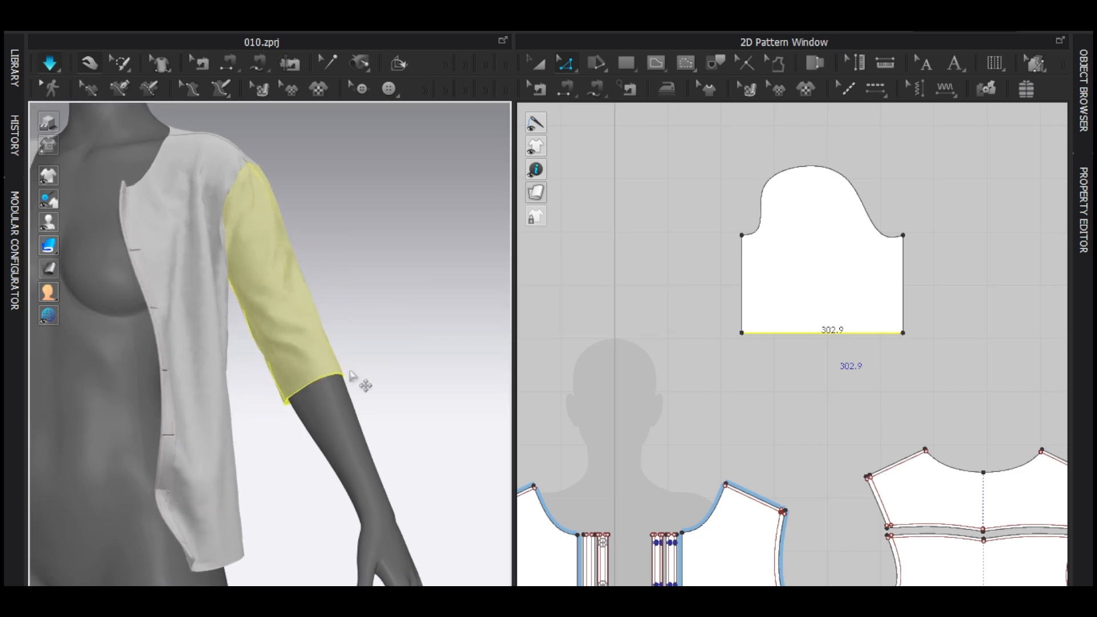
pyautogui.press('space')
# - Shorten the sleeve by raising its hem edge until the side edges are about 115 mm long, simulating the fit
pyautogui.moveTo(349, 372); pyautogui.dragTo(248, 426, button='right')
pyautogui.scroll(3, 248, 425)
pyautogui.moveTo(249, 425); pyautogui.dragTo(332, 406, button='middle')
pyautogui.moveTo(813, 345); pyautogui.dragTo(811, 326)
pyautogui.press('space')
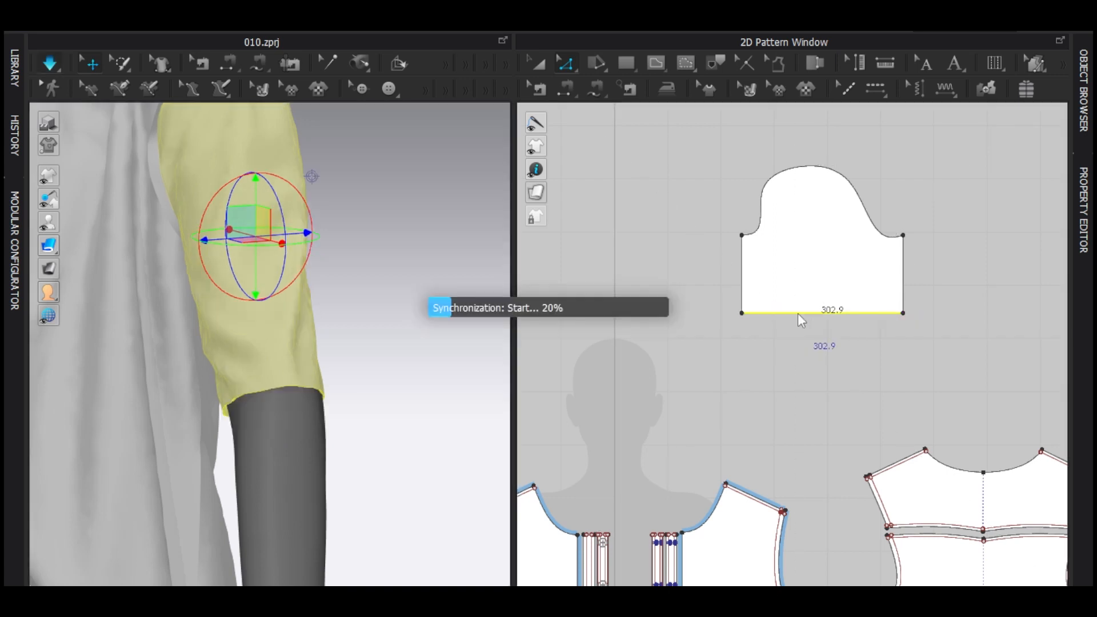
pyautogui.click(399, 325)
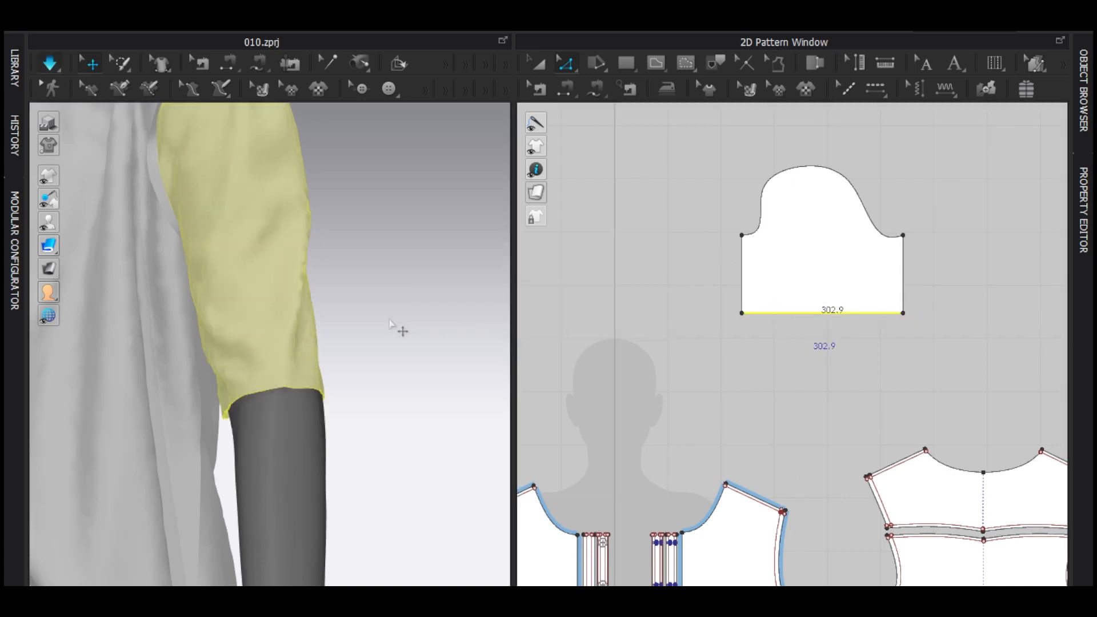
pyautogui.moveTo(806, 320); pyautogui.dragTo(806, 304)
pyautogui.moveTo(807, 304); pyautogui.dragTo(807, 303)
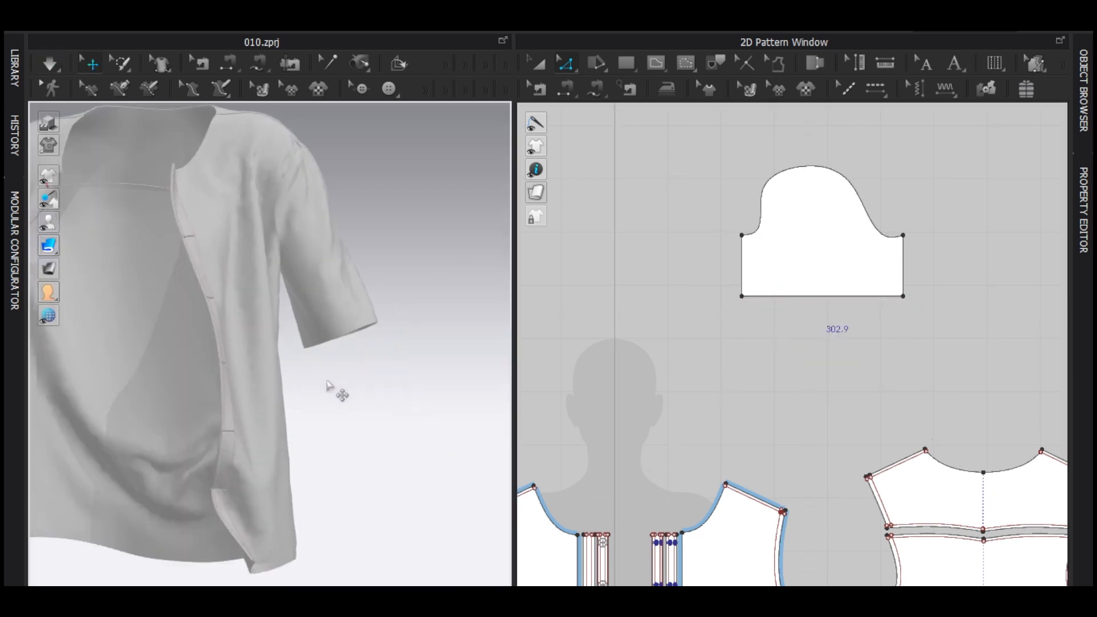
pyautogui.moveTo(327, 385)
pyautogui.mouseDown(button='right')
pyautogui.moveTo(318, 355)
pyautogui.moveTo(159, 367)
pyautogui.moveTo(139, 342)
pyautogui.moveTo(157, 314)
pyautogui.moveTo(166, 326)
pyautogui.moveTo(254, 330)
pyautogui.moveTo(314, 384)
pyautogui.mouseUp(button='right')
pyautogui.moveTo(313, 384); pyautogui.dragTo(303, 406, button='middle')
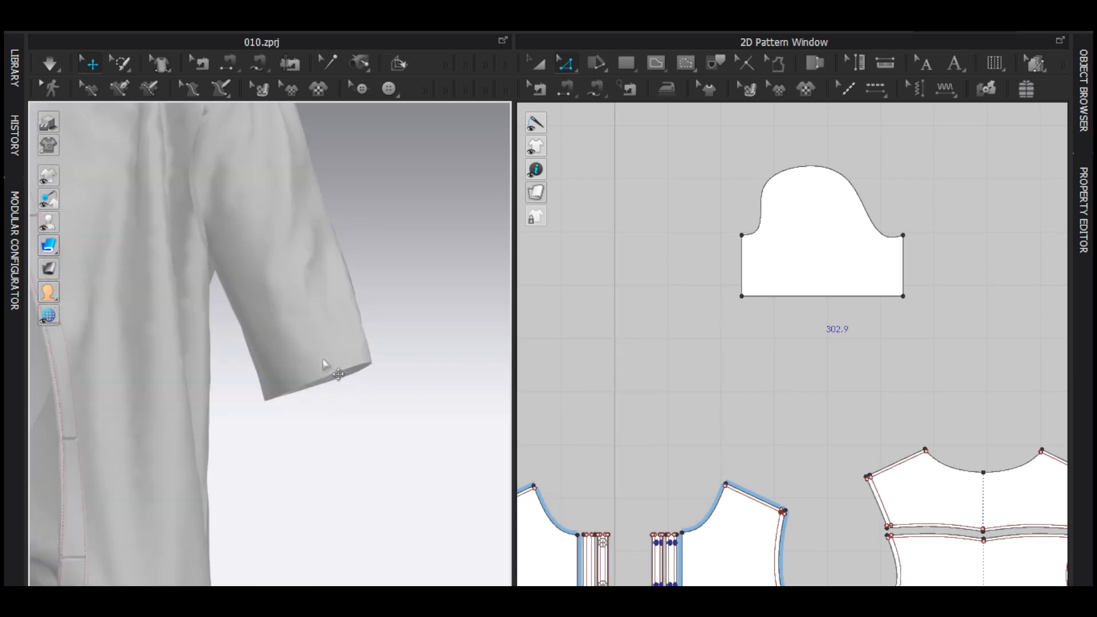
pyautogui.scroll(4, 323, 364)
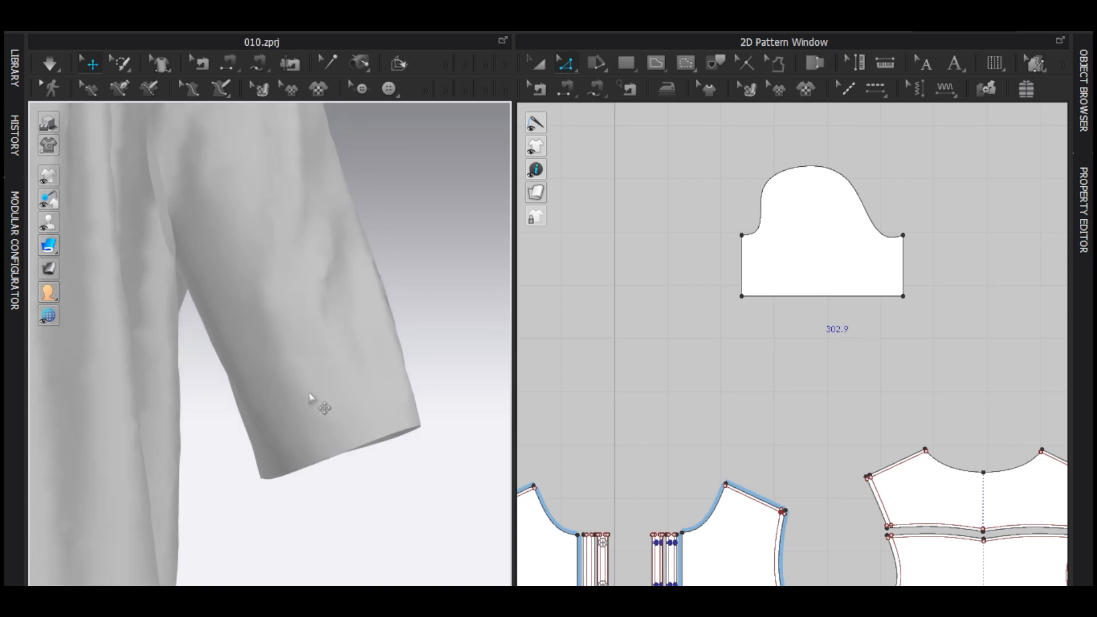
pyautogui.click(277, 331)
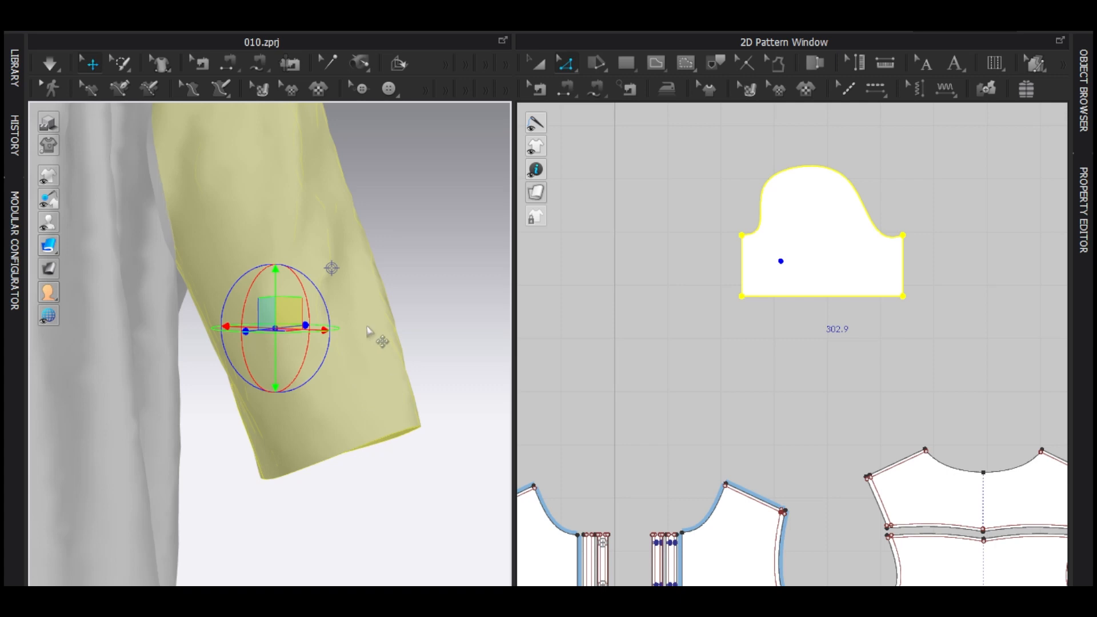
pyautogui.moveTo(291, 318); pyautogui.dragTo(364, 306)
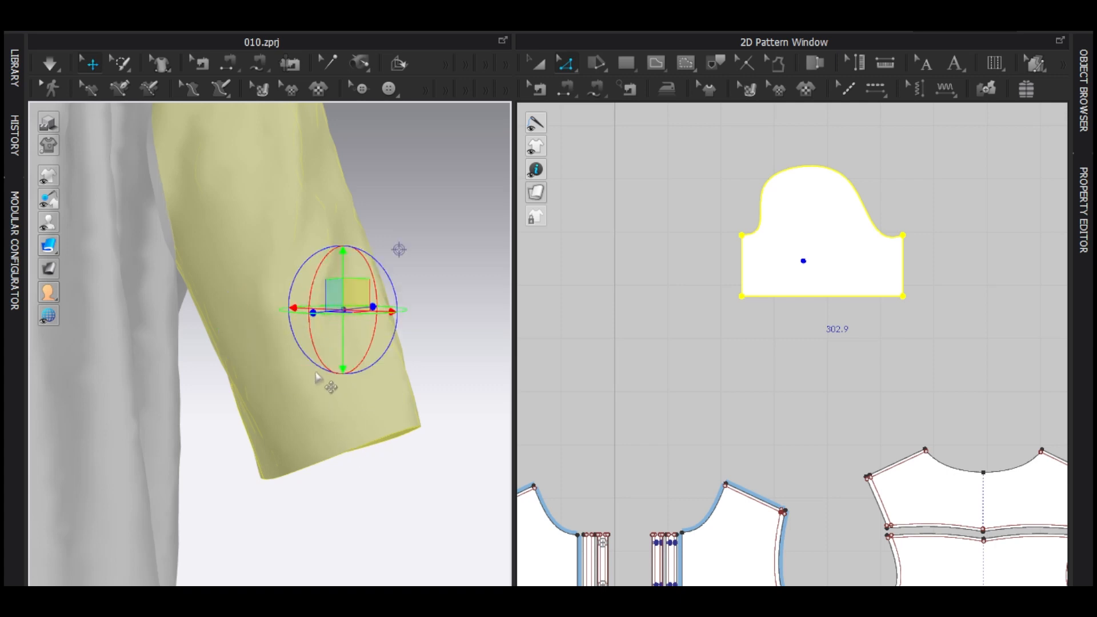
# - Draw a horizontal internal line about 303 mm long across the sleeve above its hem and shift it slightly down
pyautogui.scroll(4, 878, 221)
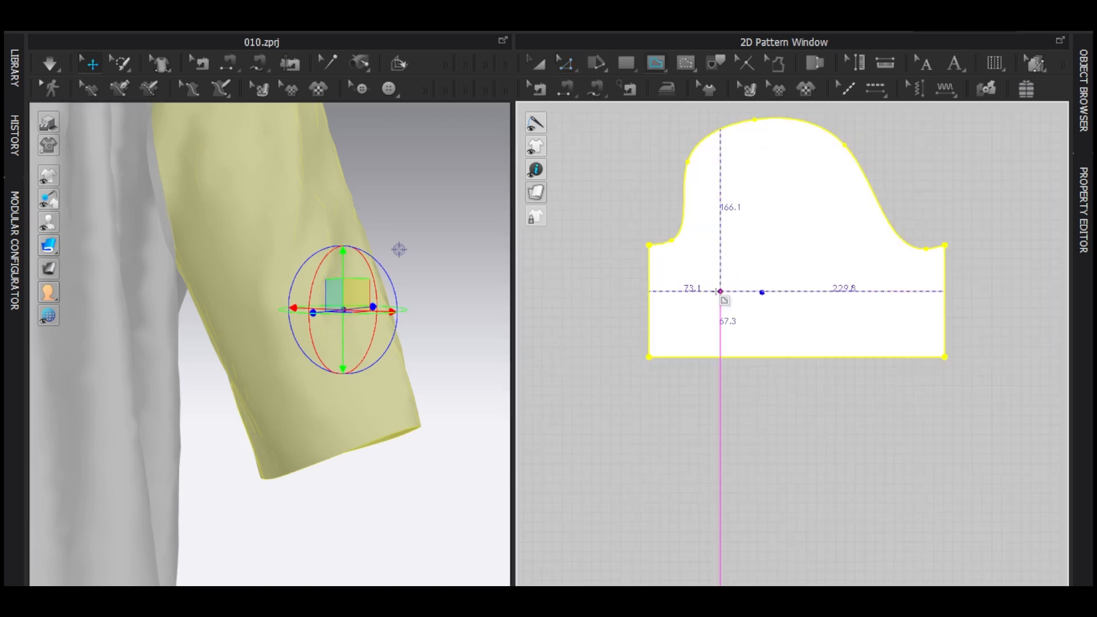
pyautogui.click(713, 291)
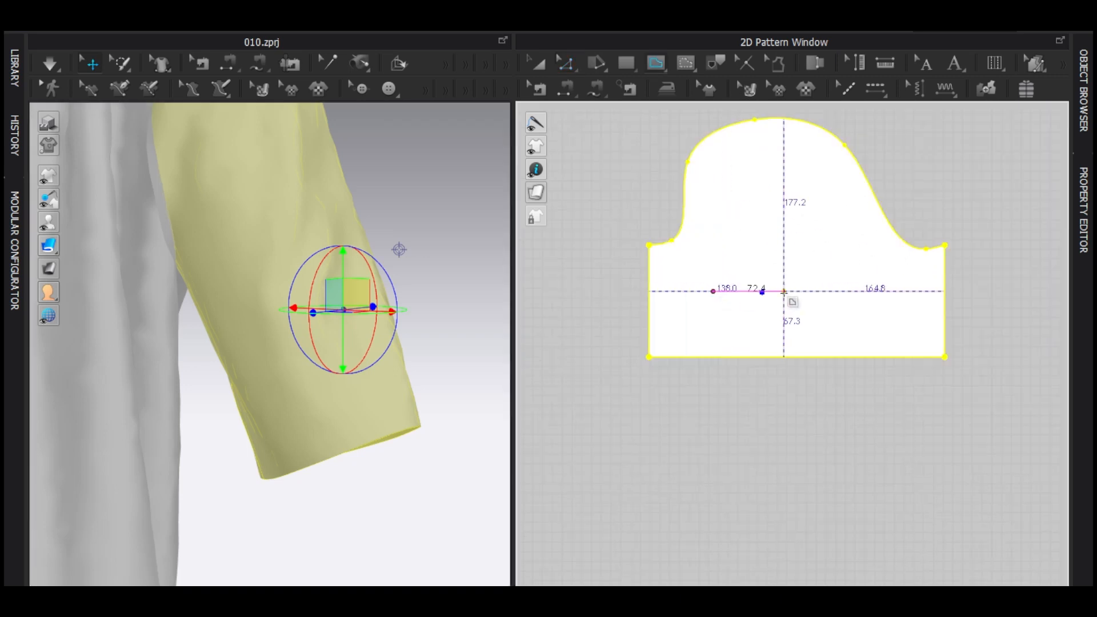
pyautogui.doubleClick(784, 291)
pyautogui.hotkey('ctrl', 'z')
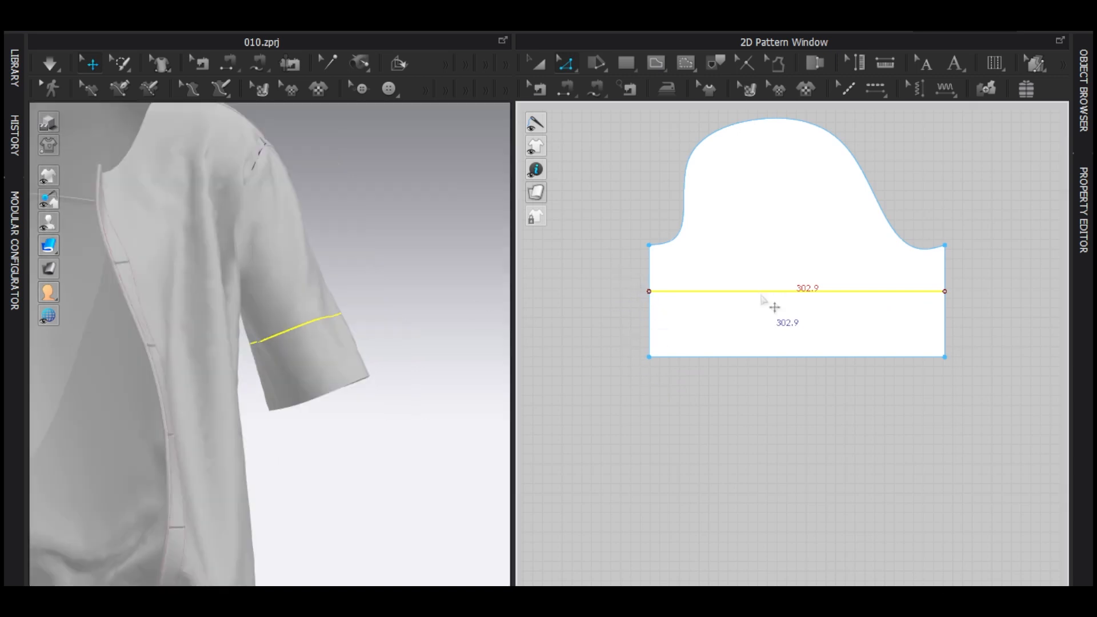
pyautogui.moveTo(761, 295); pyautogui.dragTo(760, 314)
# - Clone the sleeve's hem band below the internal line as a separate pattern and place it just under the sleeve
pyautogui.moveTo(612, 274); pyautogui.dragTo(966, 394)
pyautogui.keyDown('shift'); pyautogui.click(650, 286); pyautogui.keyUp('shift')
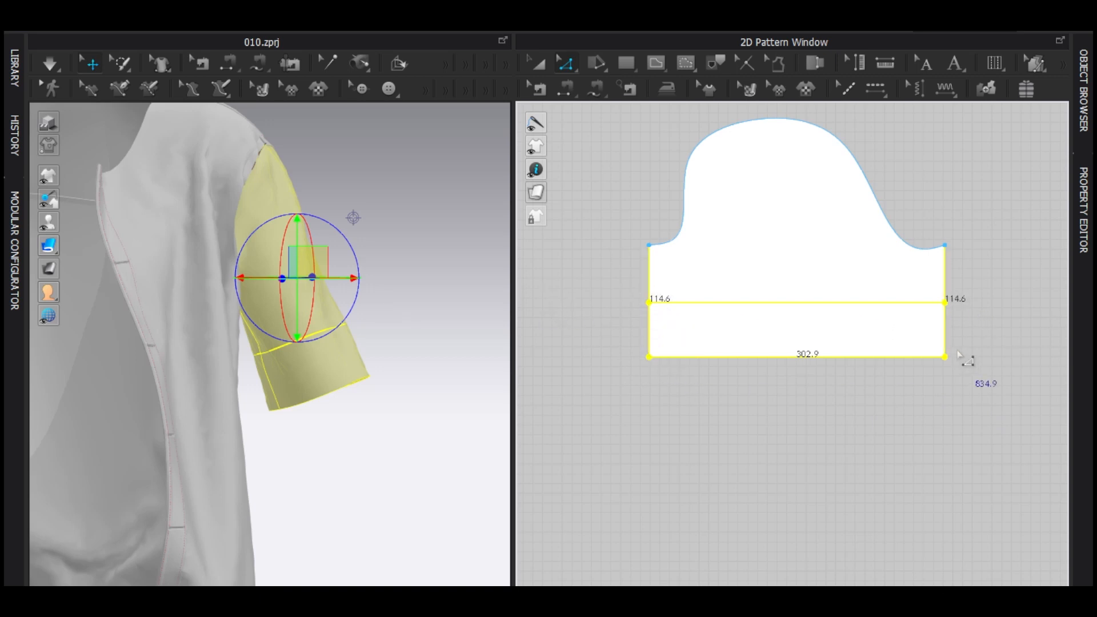
pyautogui.click(712, 60)
pyautogui.rightClick(754, 304)
pyautogui.click(797, 314)
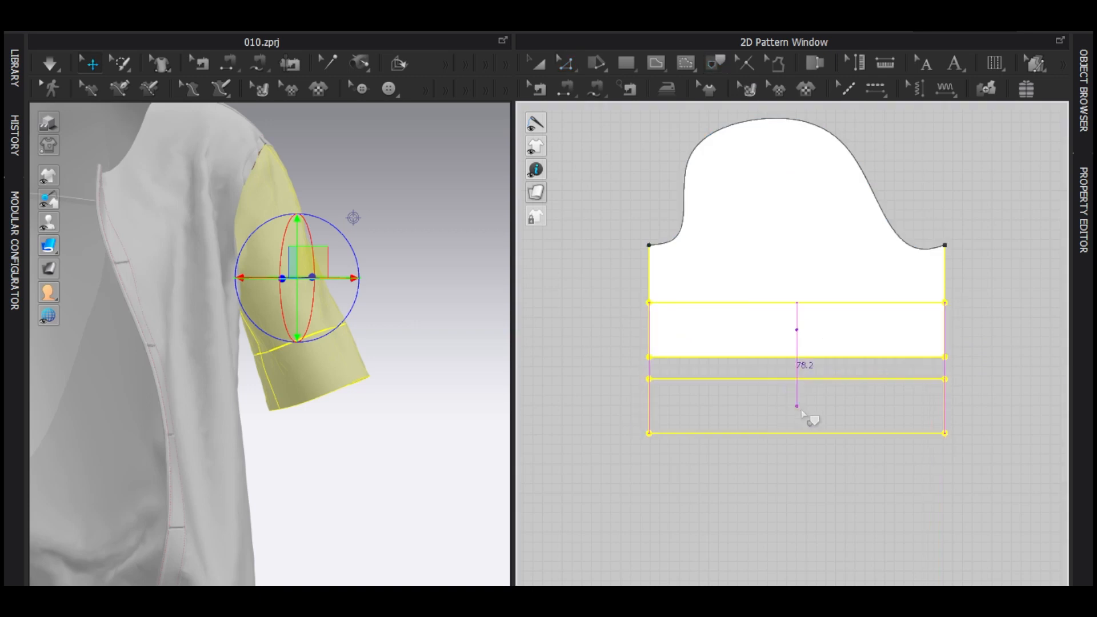
pyautogui.click(768, 437)
# - Delete the leftover internal line along the upper edge of the cloned hem band
pyautogui.press('z')
pyautogui.scroll(2, 749, 434)
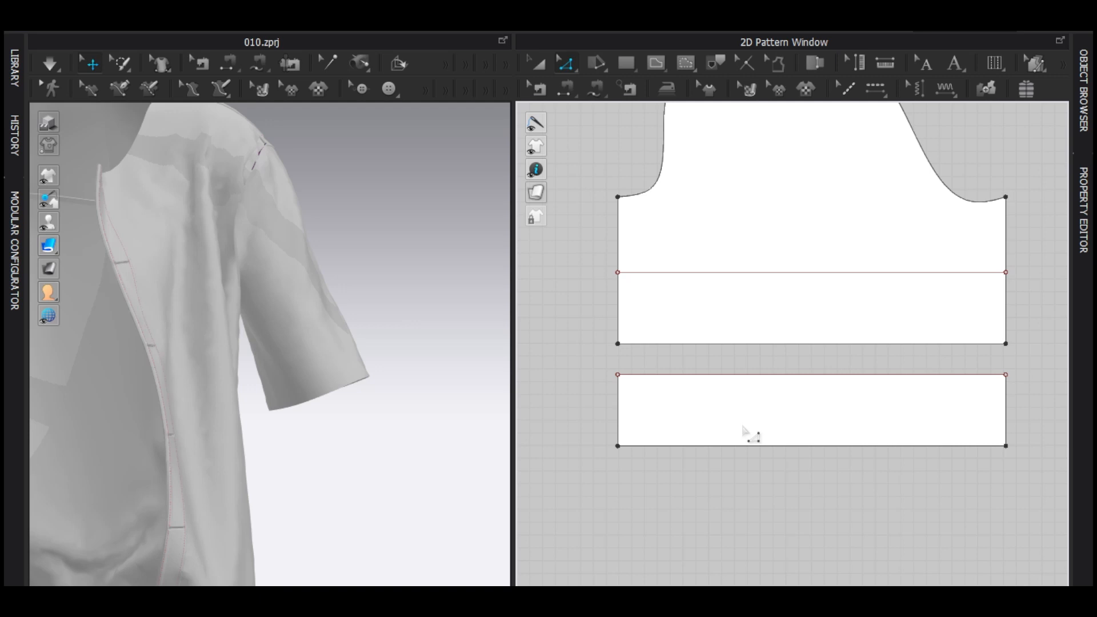
pyautogui.scroll(2, 748, 423)
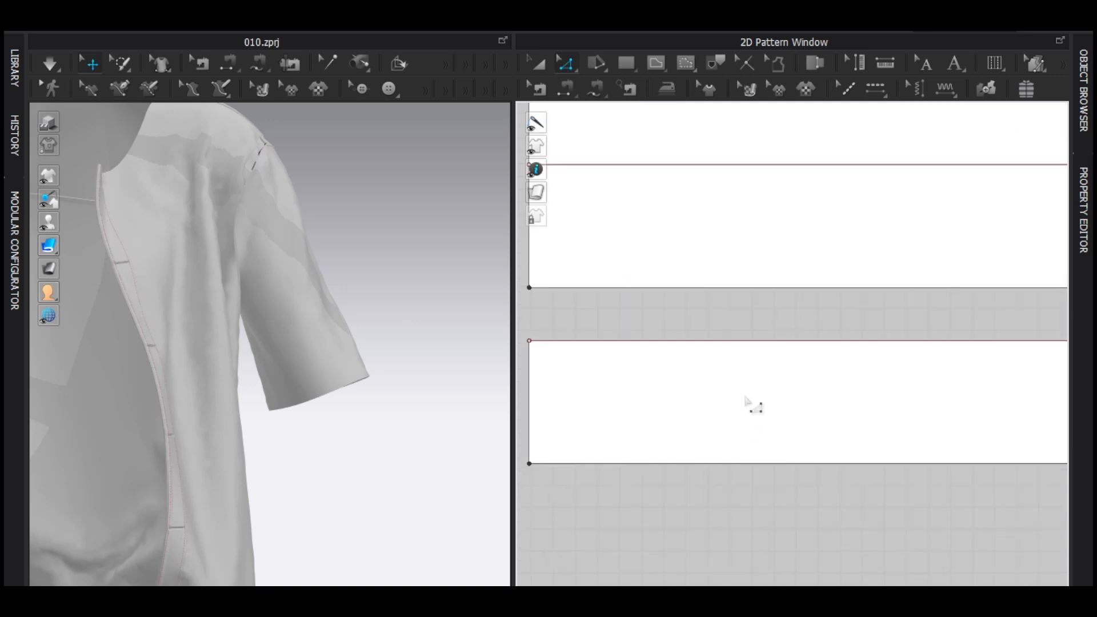
pyautogui.click(738, 356)
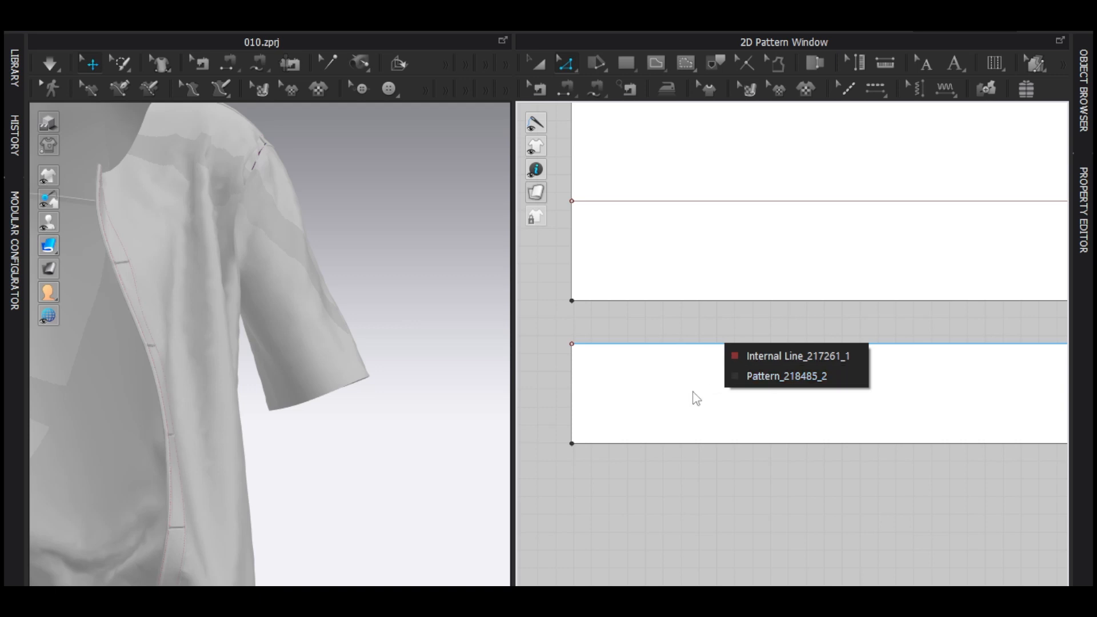
pyautogui.click(775, 369)
pyautogui.press('Delete')
pyautogui.scroll(-2, 762, 334)
pyautogui.press('a')
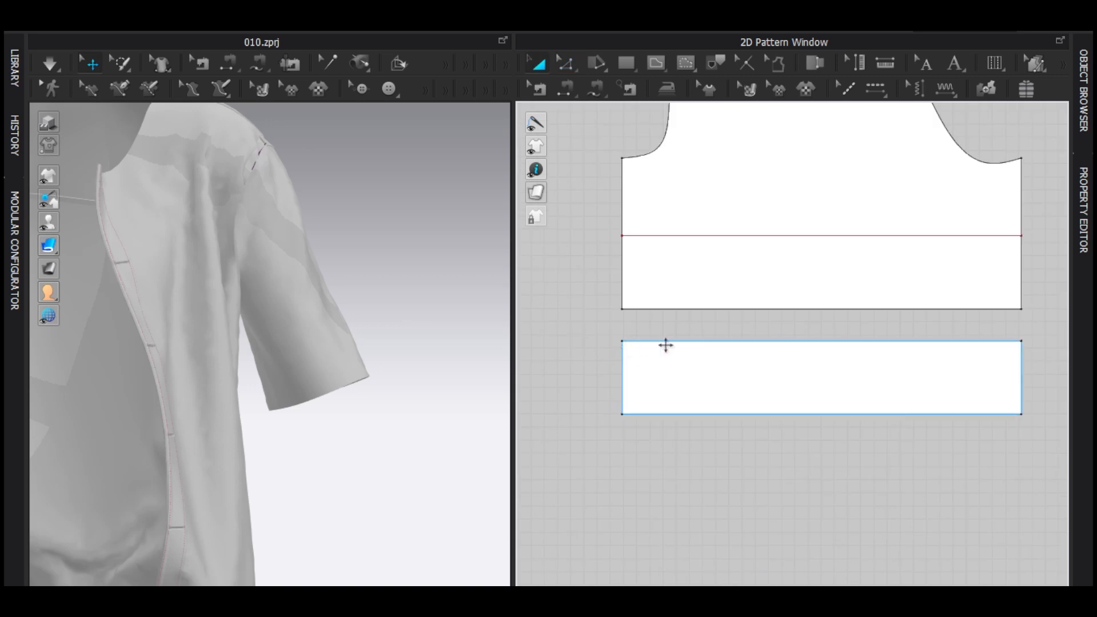
pyautogui.scroll(-1, 752, 377)
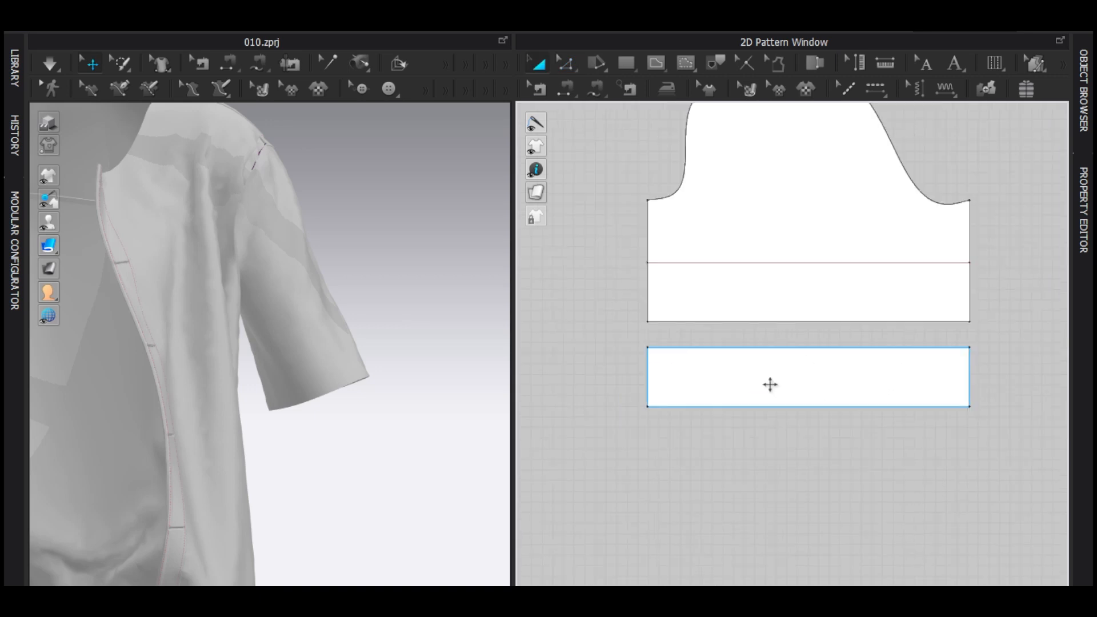
# - Sew the cuff band's upper edge to the sleeve's internal line and its lower edge to the sleeve hem
pyautogui.click(670, 362)
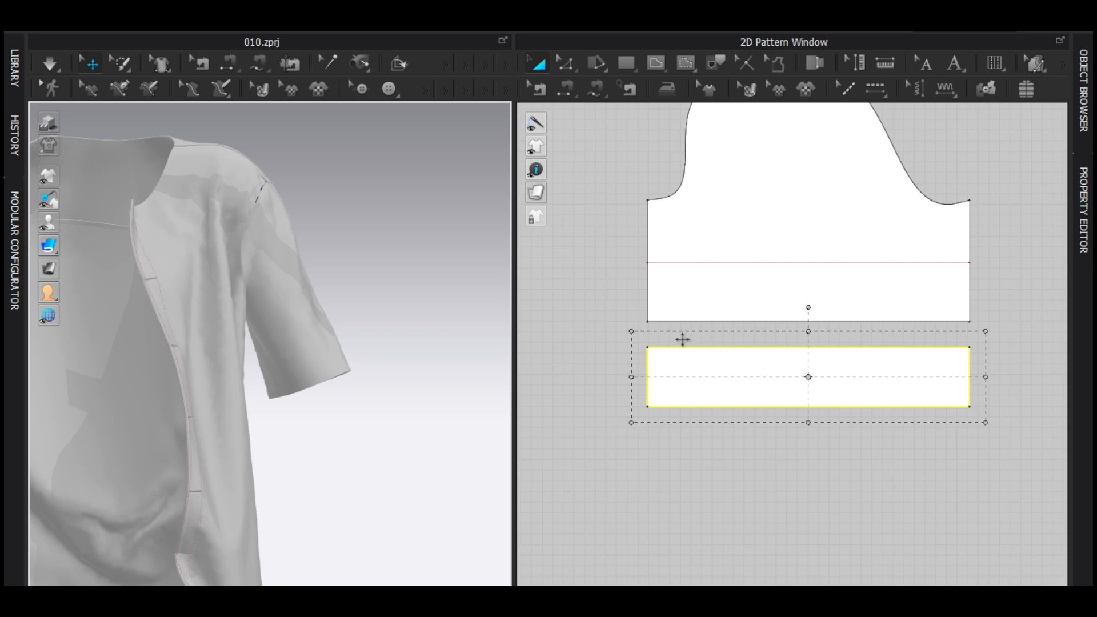
pyautogui.press('n')
pyautogui.click(692, 340)
pyautogui.click(694, 255)
pyautogui.click(700, 314)
pyautogui.click(704, 400)
# - Superimpose the cuff band over the outside of the sleeve's hem in 3D
pyautogui.press('a')
pyautogui.click(676, 353)
pyautogui.scroll(-5, 292, 409)
pyautogui.moveTo(292, 409); pyautogui.dragTo(279, 486, button='middle')
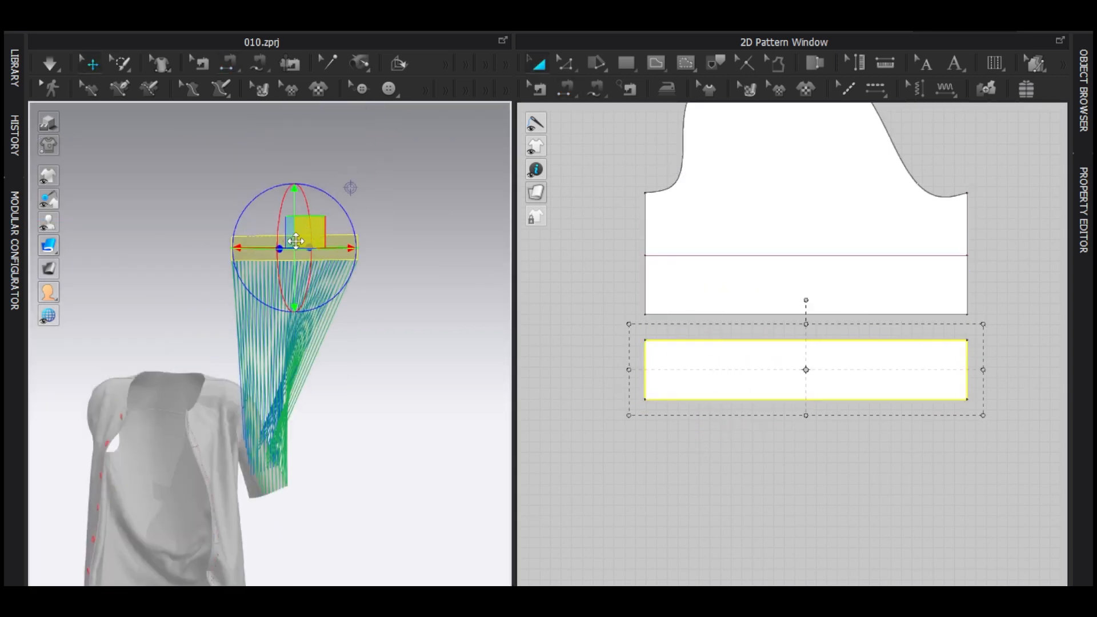
pyautogui.rightClick(307, 230)
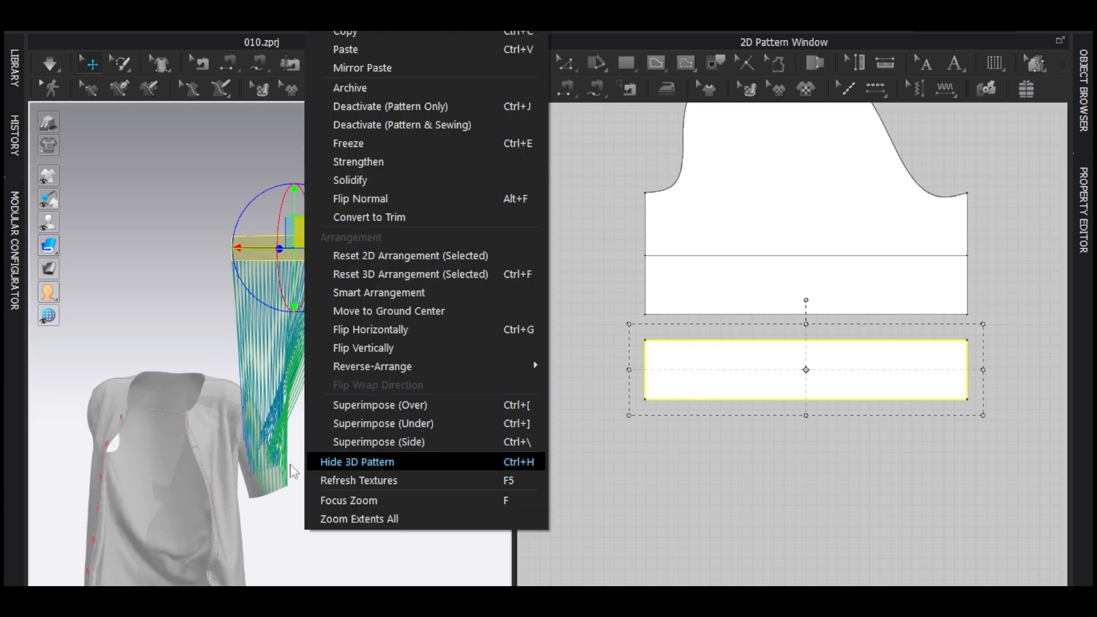
pyautogui.click(397, 405)
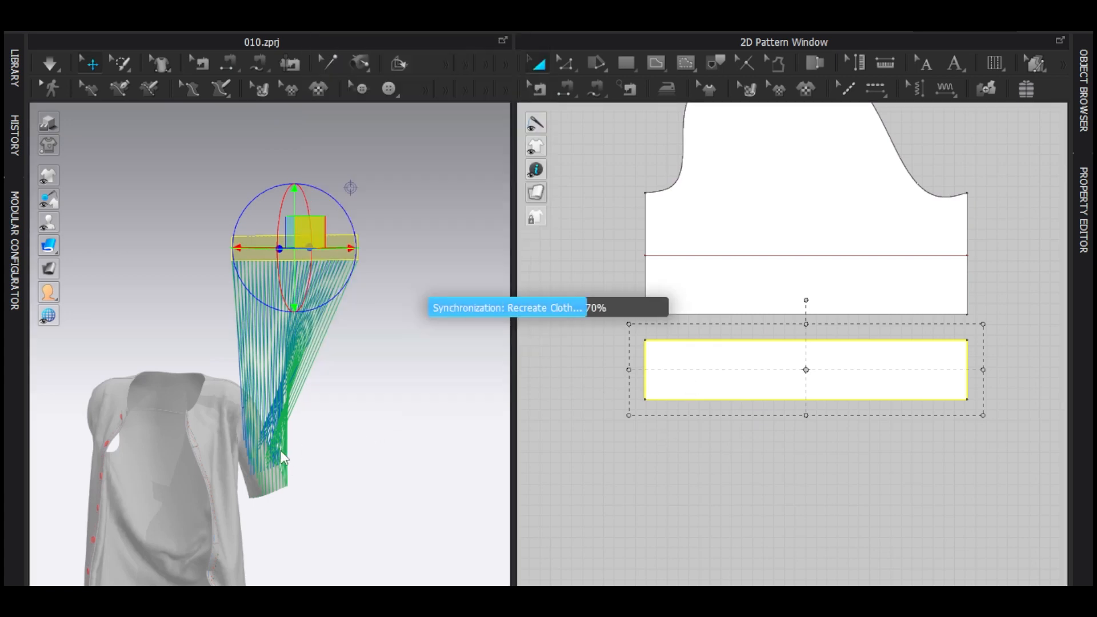
pyautogui.moveTo(304, 467); pyautogui.dragTo(260, 399, button='right')
pyautogui.click(603, 474)
pyautogui.click(698, 372)
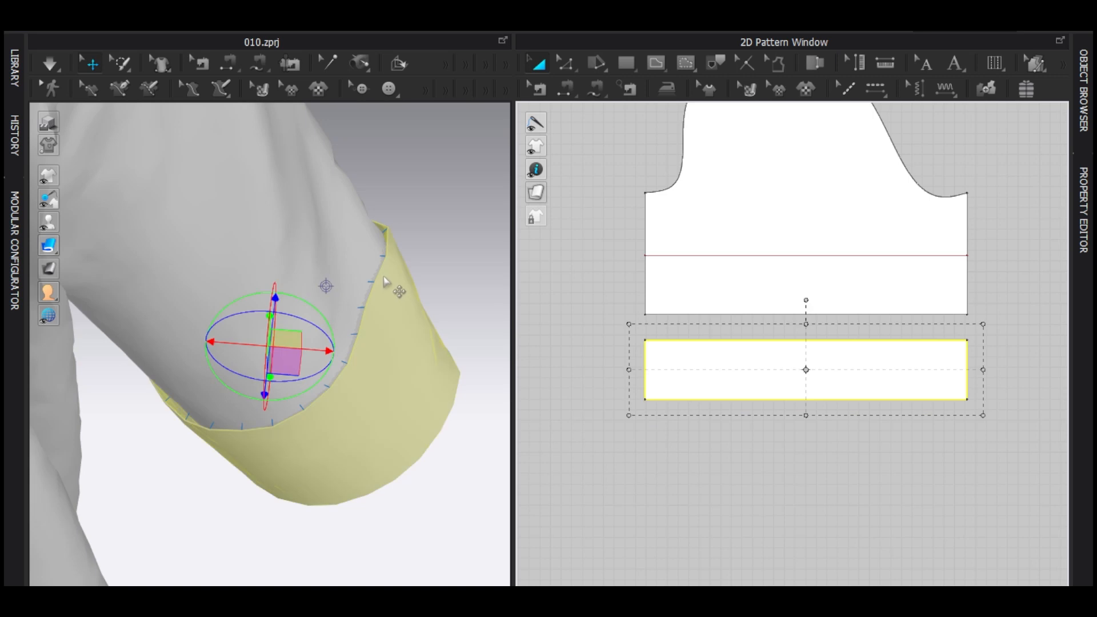
# - Select the seam joining the sleeve's internal line to the cuff band's upper edge, and simulate the sleeve
pyautogui.press('n')
pyautogui.click(709, 255)
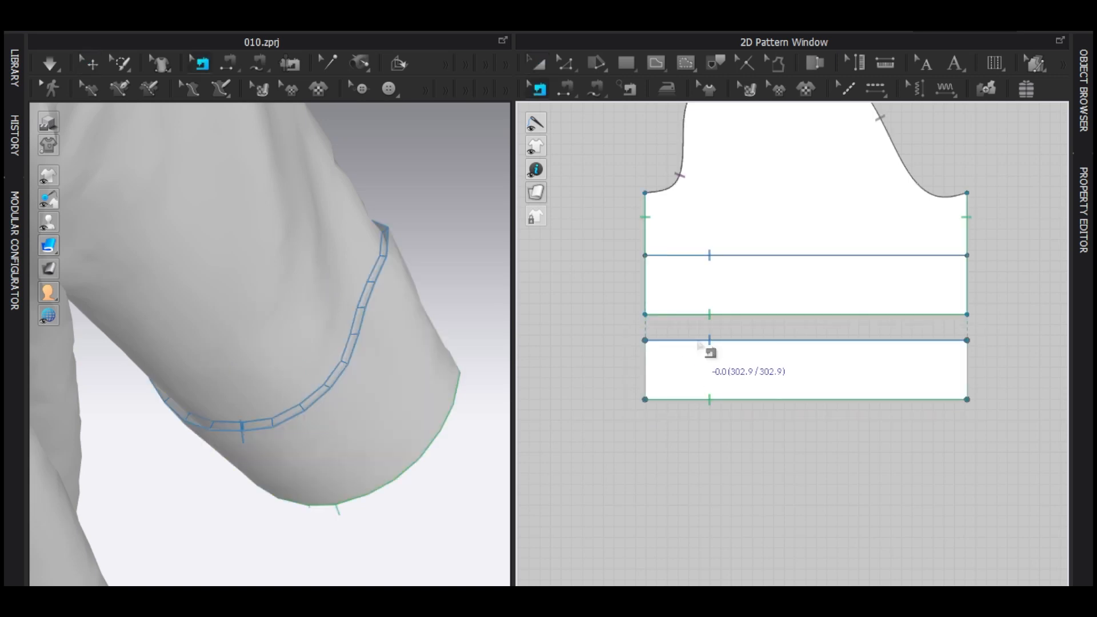
pyautogui.click(743, 341)
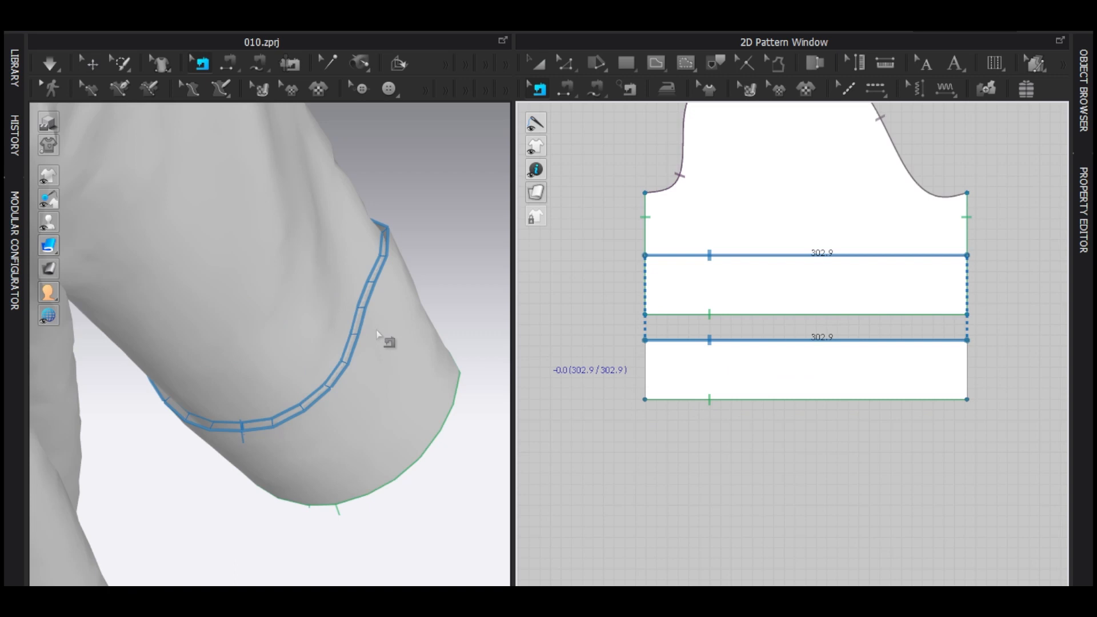
pyautogui.press('space')
pyautogui.moveTo(377, 341); pyautogui.dragTo(405, 343, button='right')
pyautogui.press('space')
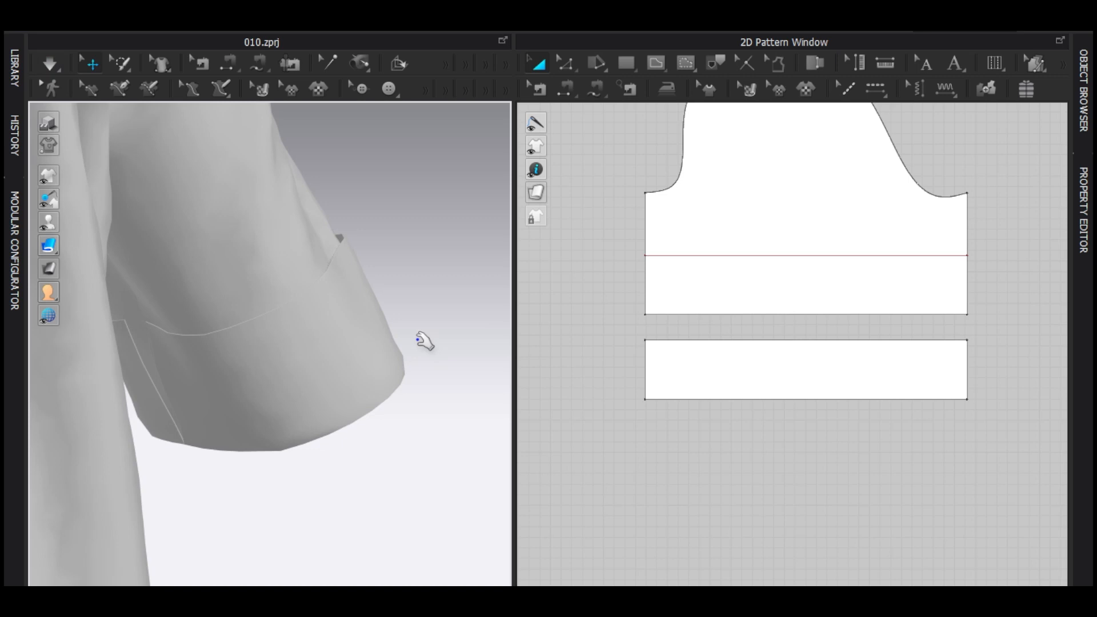
# - Sew the cuff band's two short side edges together and simulate the closed cuff
pyautogui.press('n')
pyautogui.click(650, 363)
pyautogui.click(966, 359)
pyautogui.press('space')
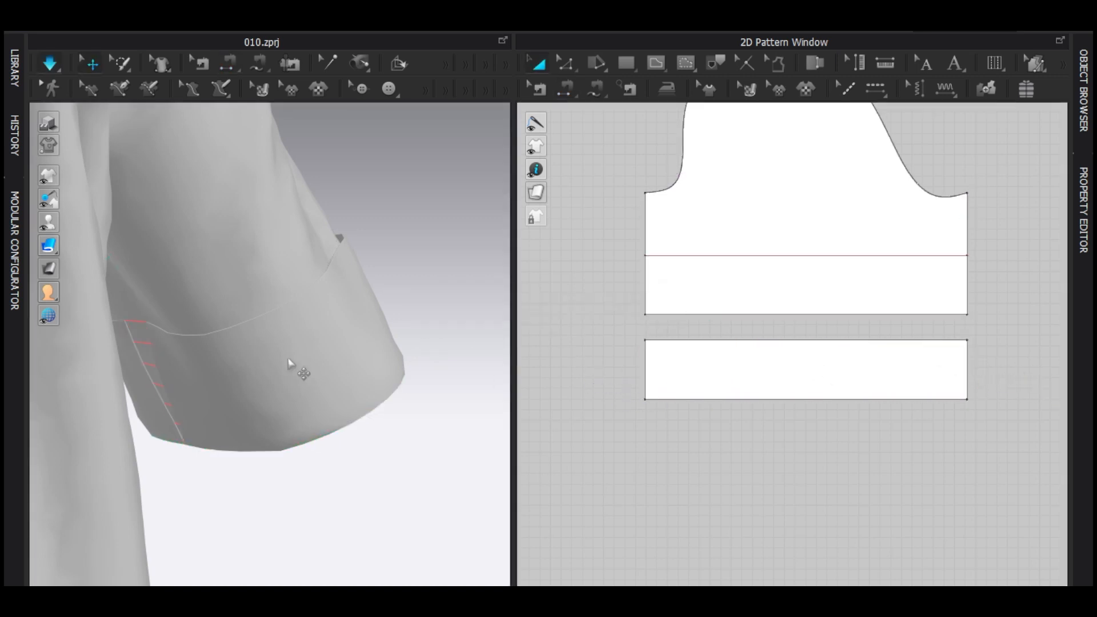
pyautogui.press('space')
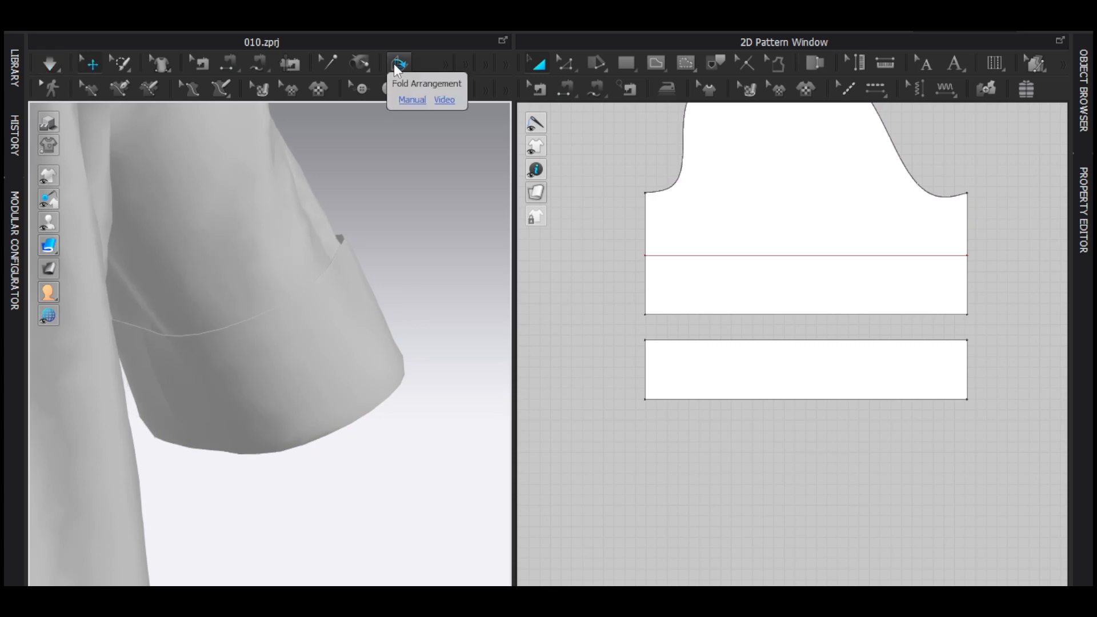
pyautogui.moveTo(380, 260); pyautogui.dragTo(329, 346, button='right')
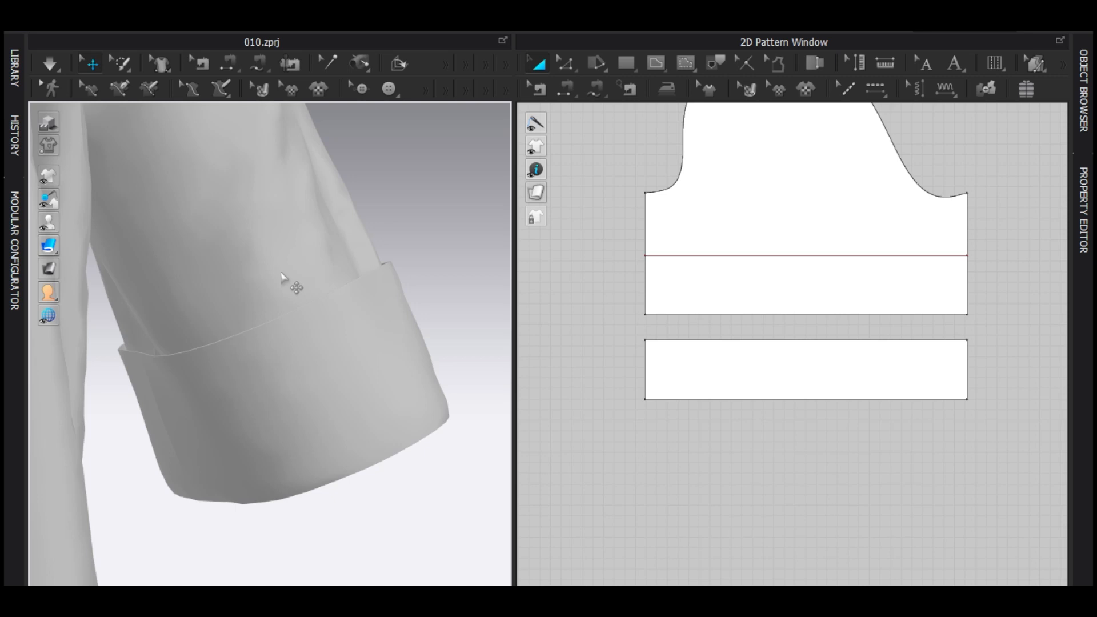
pyautogui.moveTo(282, 278); pyautogui.dragTo(322, 358, button='right')
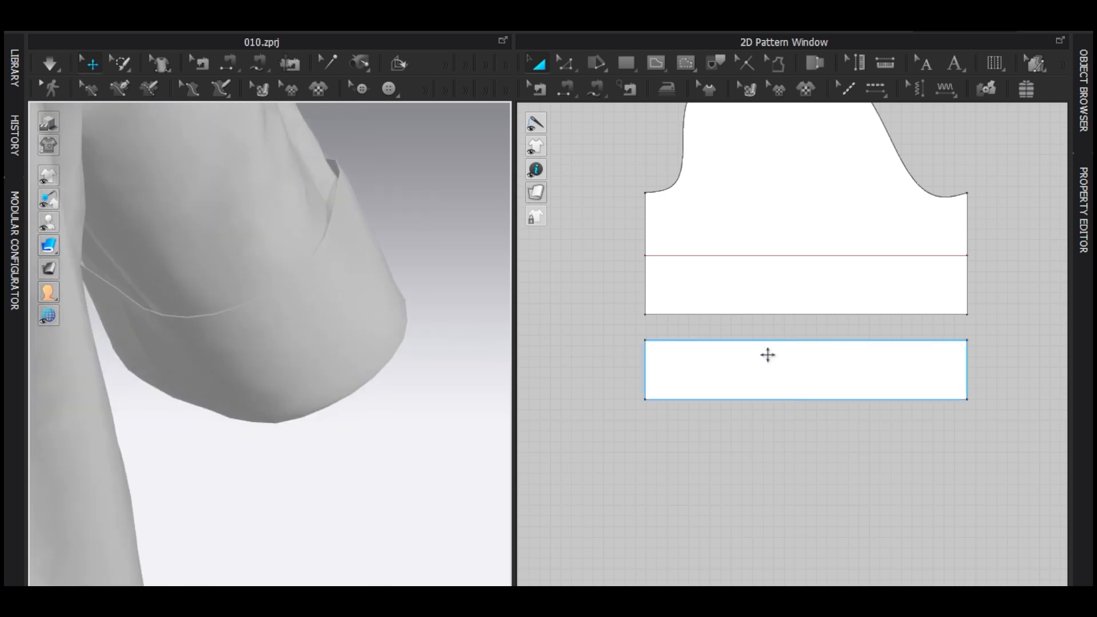
# - Create a Layer Clone (Under) of the cuff band and place it just below the original band
pyautogui.click(766, 354)
pyautogui.rightClick(732, 355)
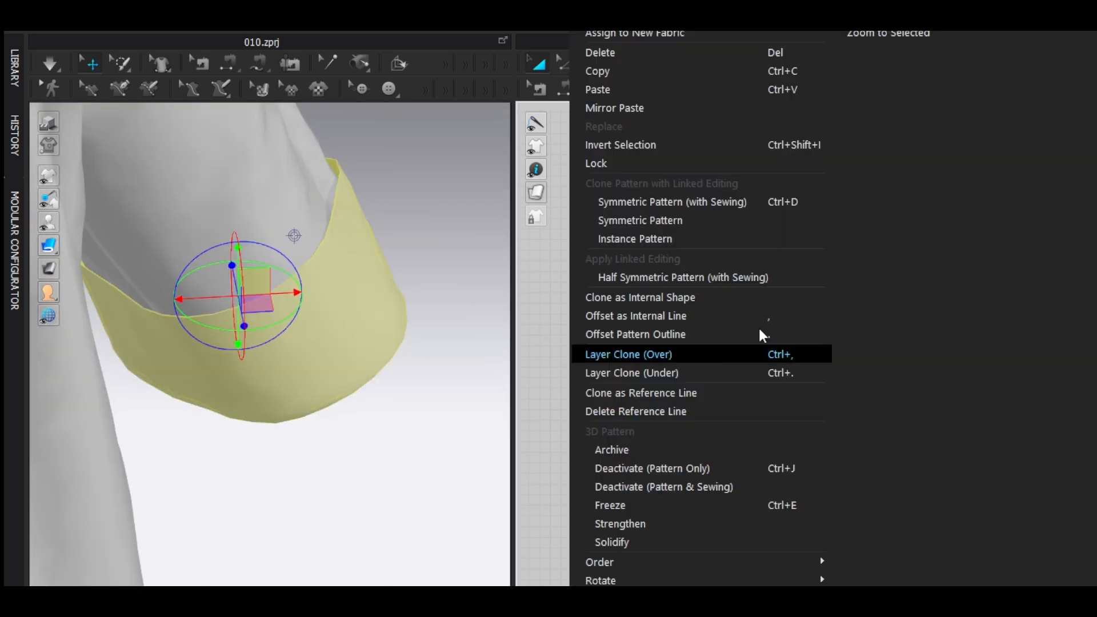
pyautogui.click(638, 373)
pyautogui.click(752, 441)
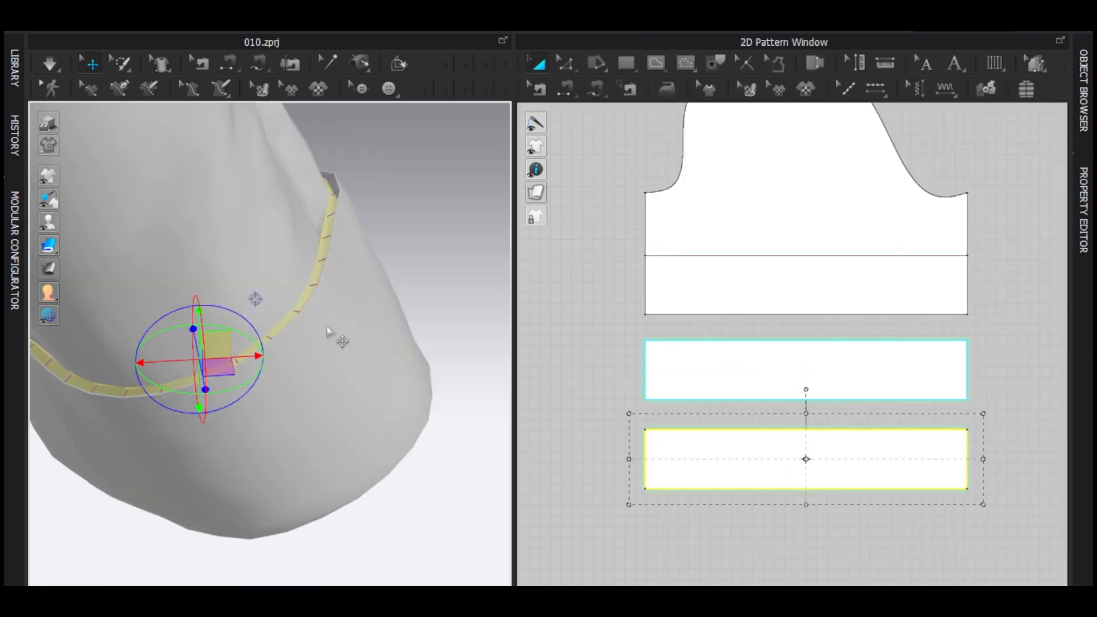
pyautogui.moveTo(356, 314); pyautogui.dragTo(403, 321, button='right')
pyautogui.scroll(-2, 403, 321)
pyautogui.click(415, 304)
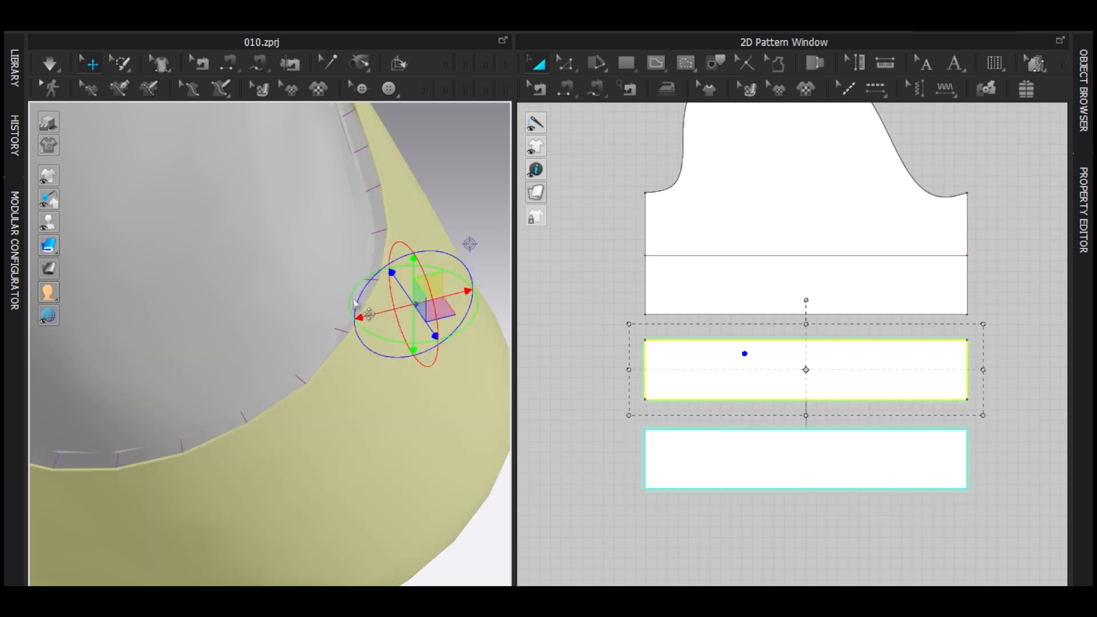
pyautogui.moveTo(430, 148); pyautogui.dragTo(360, 326, button='right')
# - Remove the linked editing from the cloned cuff band
pyautogui.click(734, 455)
pyautogui.rightClick(735, 455)
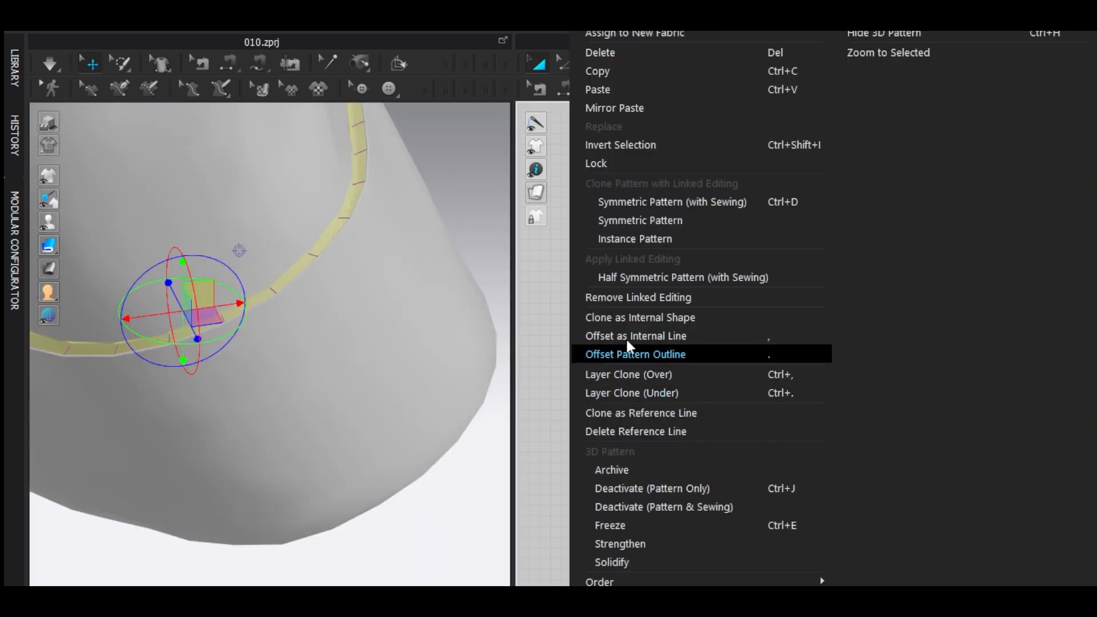
pyautogui.click(643, 301)
pyautogui.press('n')
pyautogui.press('space')
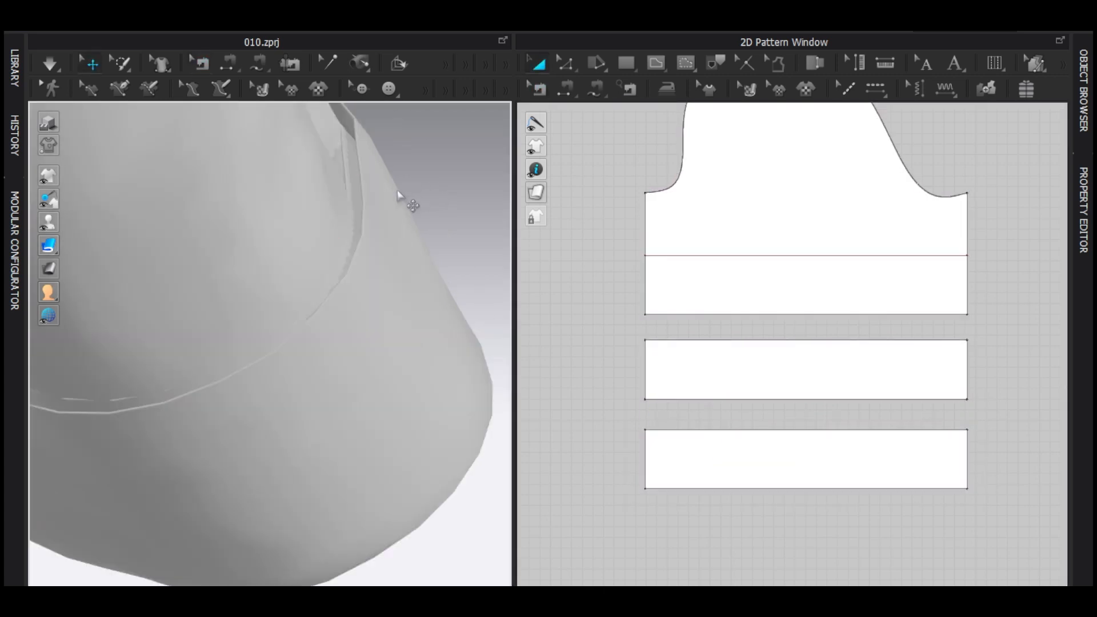
# - Sew the upper edges of the two cuff bands together and simulate
pyautogui.press('n')
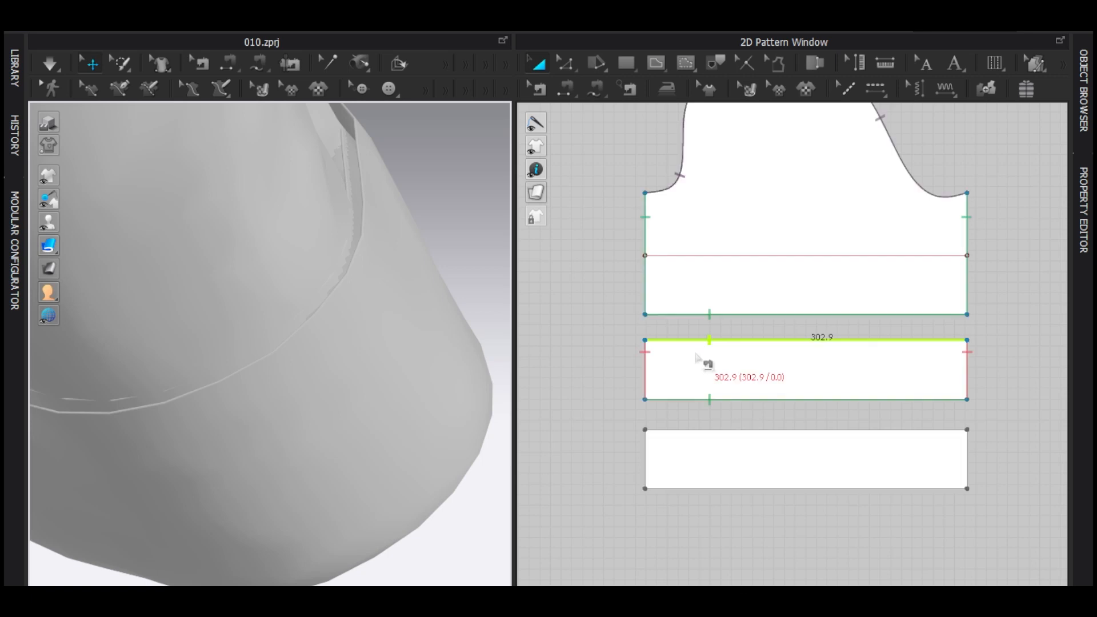
pyautogui.click(366, 217)
pyautogui.click(372, 286)
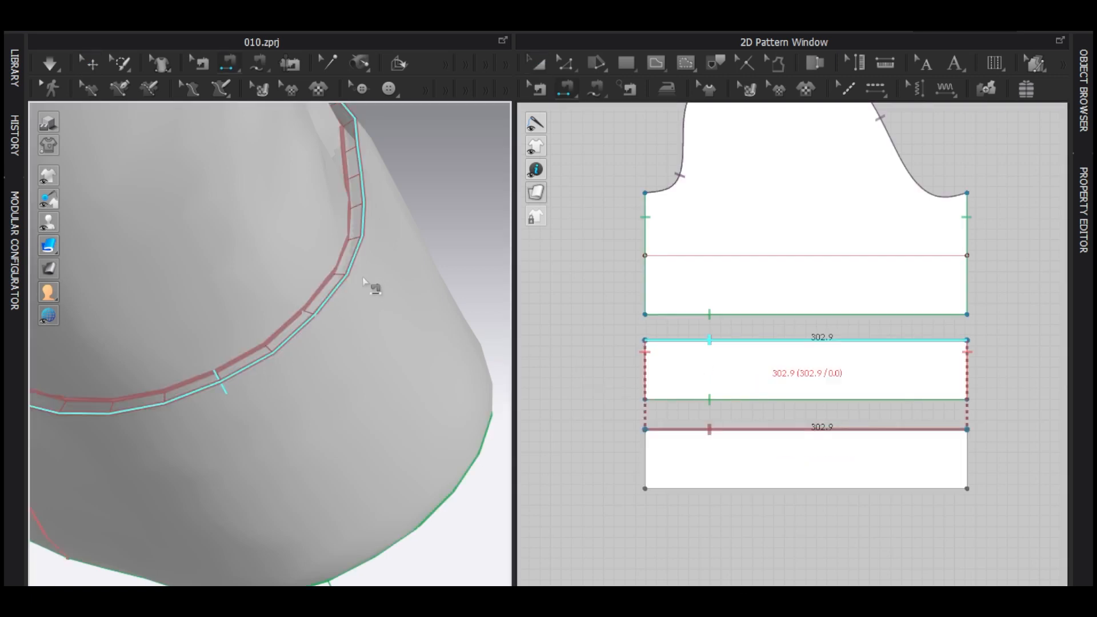
pyautogui.press('space')
# - Make the cloned inner cuff band slightly narrower by raising its lower edge
pyautogui.click(404, 421)
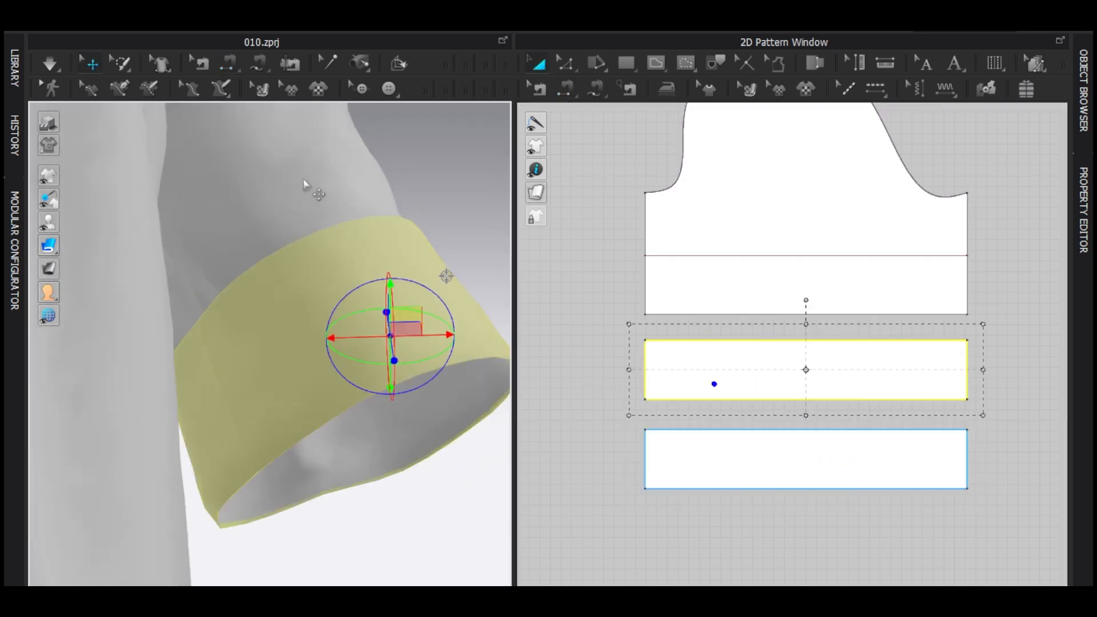
pyautogui.moveTo(343, 215); pyautogui.dragTo(390, 302, button='right')
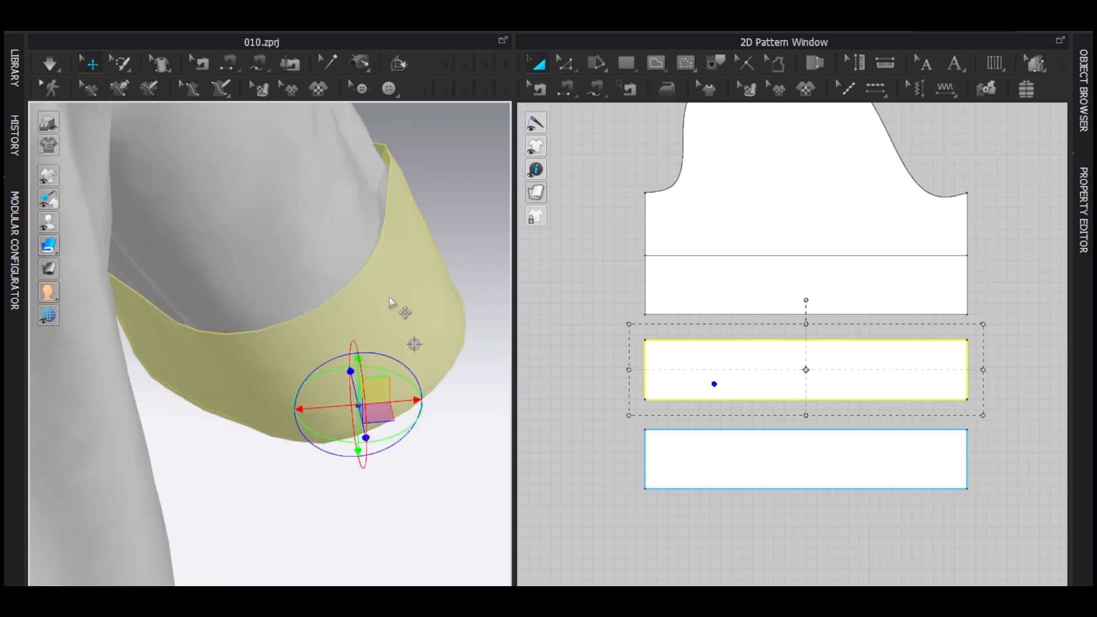
pyautogui.click(390, 302)
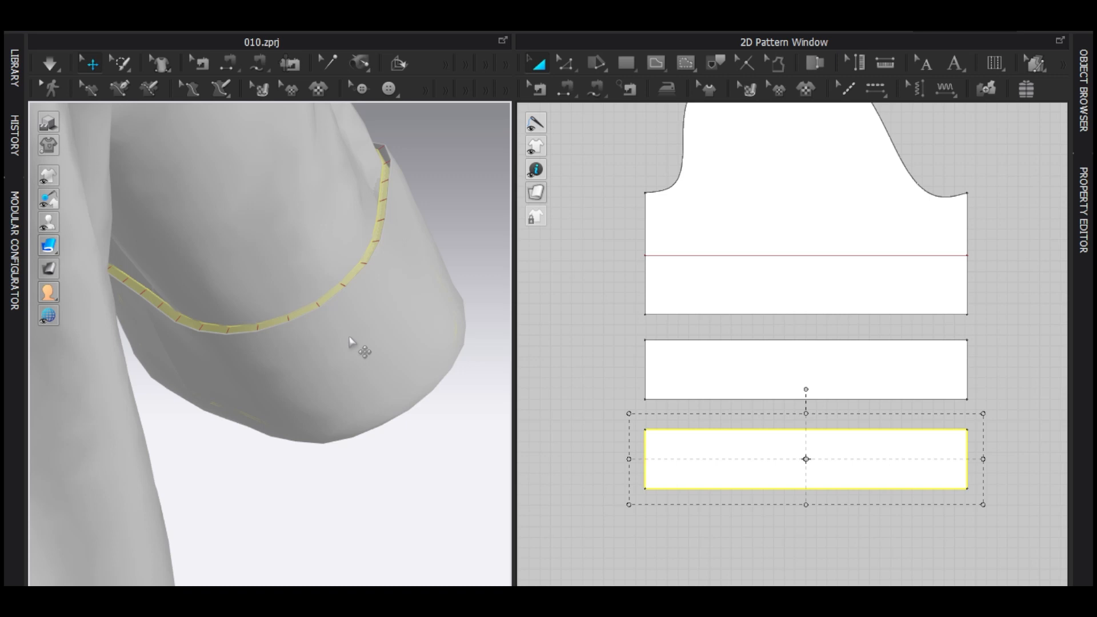
pyautogui.moveTo(350, 348); pyautogui.dragTo(381, 349, button='right')
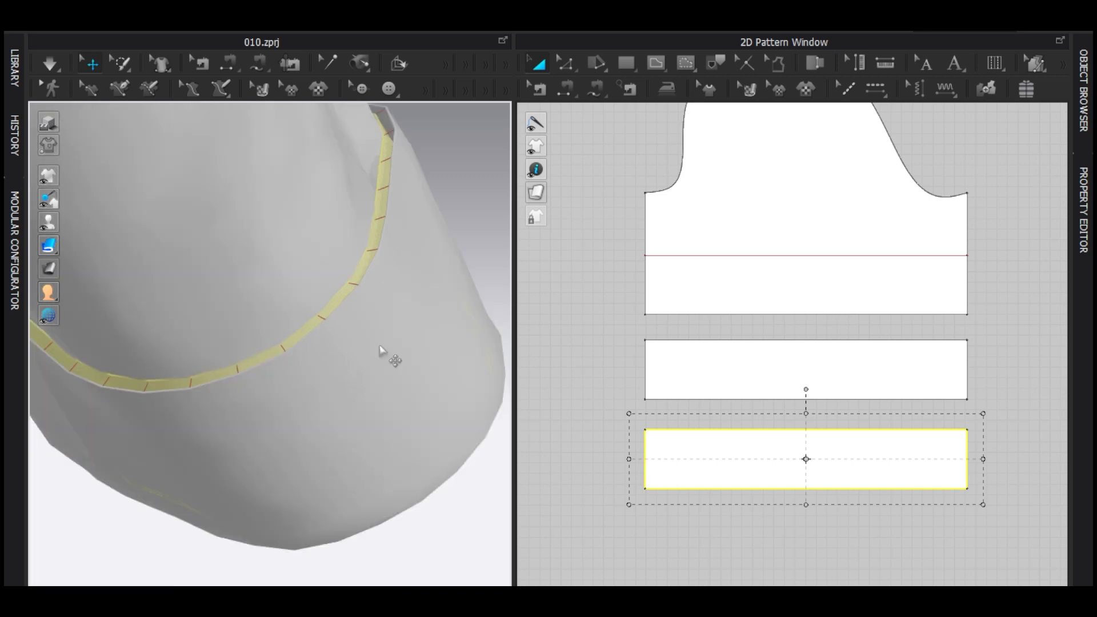
pyautogui.moveTo(431, 358); pyautogui.dragTo(330, 268, button='right')
pyautogui.press('z')
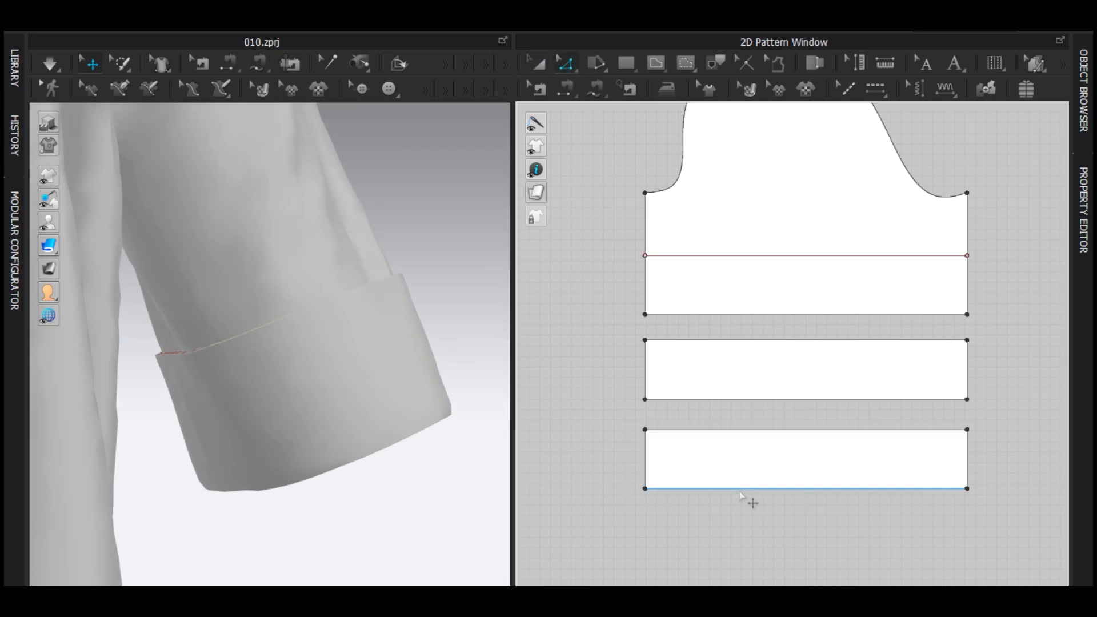
pyautogui.moveTo(741, 496)
pyautogui.mouseDown()
pyautogui.moveTo(754, 497)
pyautogui.moveTo(749, 489)
pyautogui.mouseUp()
pyautogui.moveTo(343, 380); pyautogui.dragTo(436, 404, button='right')
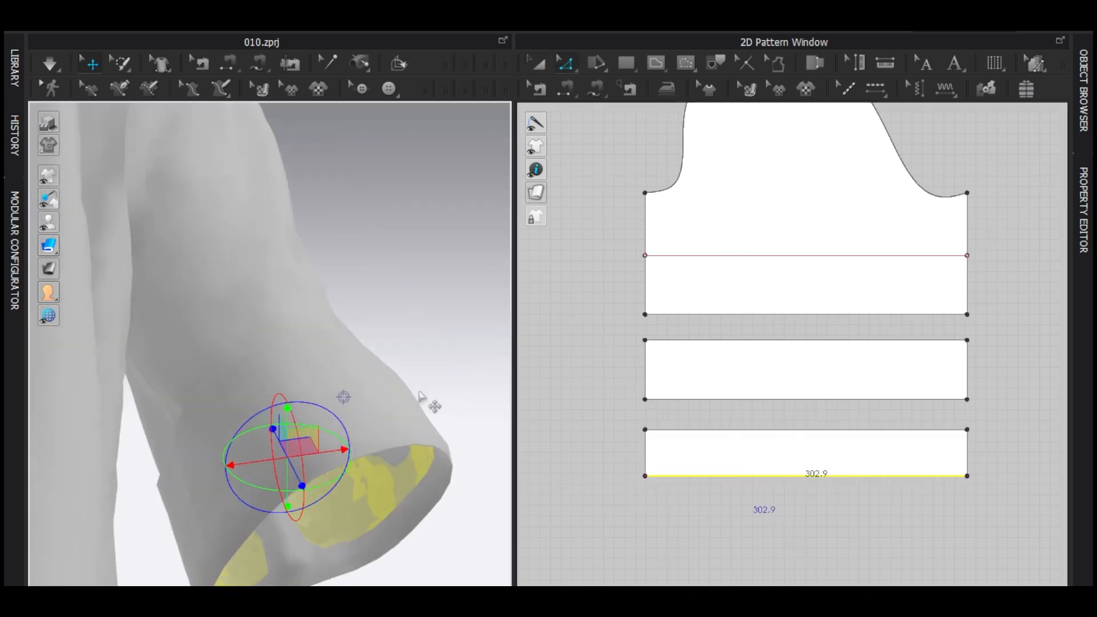
pyautogui.moveTo(343, 396); pyautogui.dragTo(335, 299, button='right')
# - Select all garment patterns and freeze them
pyautogui.press('a')
pyautogui.click(387, 262)
pyautogui.moveTo(386, 262); pyautogui.dragTo(279, 377, button='right')
pyautogui.click(243, 240)
pyautogui.hotkey('ctrl', 'a')
pyautogui.click(382, 297)
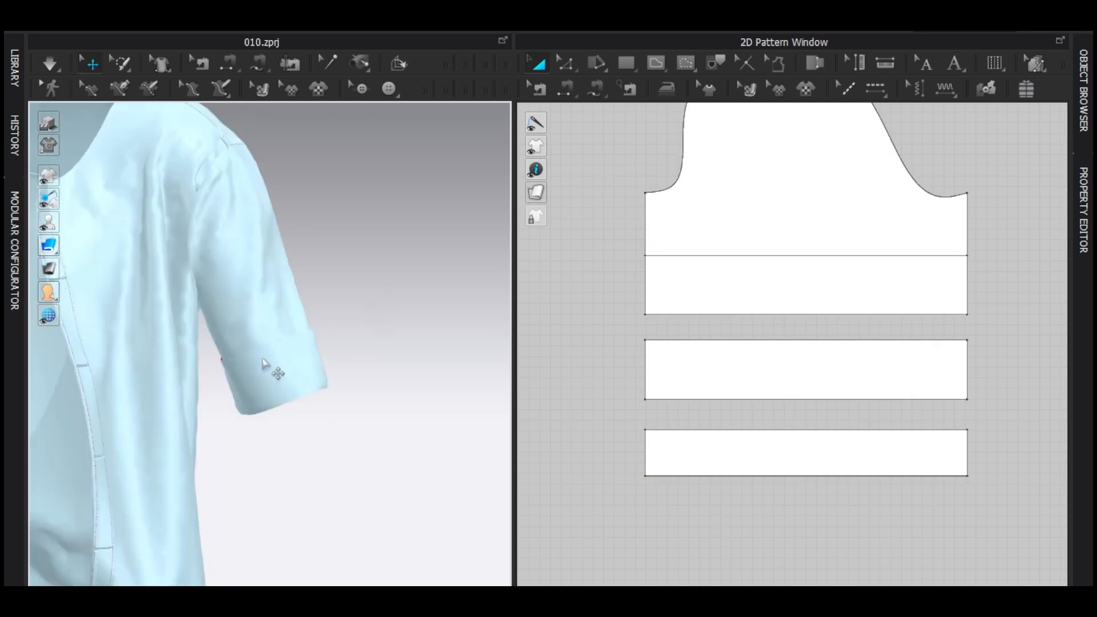
# - Unfreeze only the two cuff band patterns and simulate them against the frozen garment
pyautogui.scroll(3, 269, 394)
pyautogui.moveTo(1006, 551); pyautogui.dragTo(637, 358)
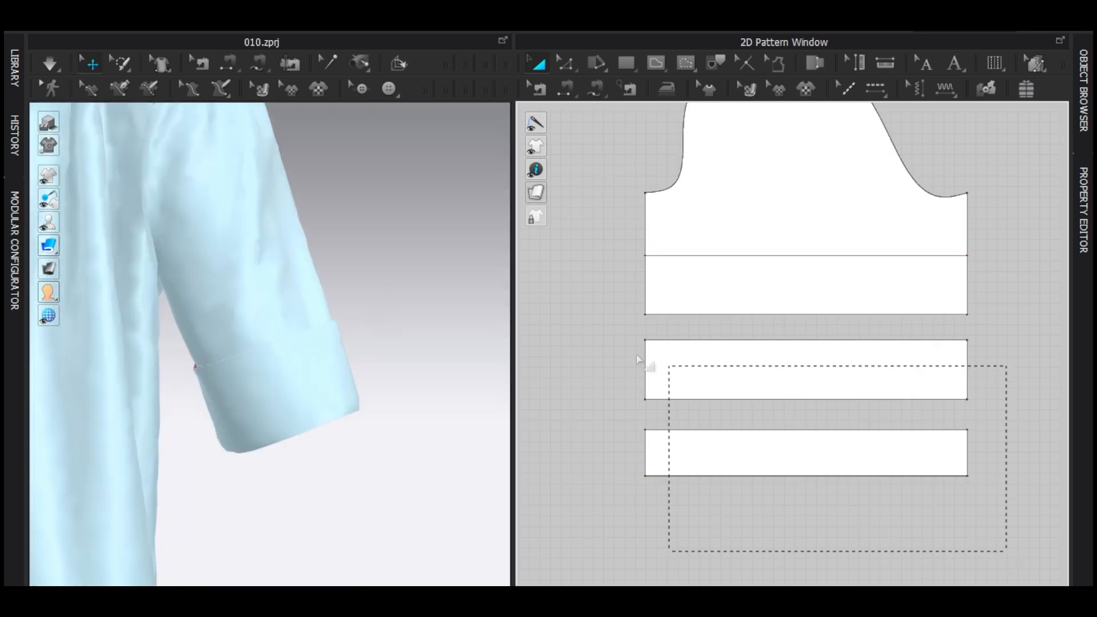
pyautogui.moveTo(594, 327); pyautogui.dragTo(593, 327)
pyautogui.hotkey('ctrl', 'k')
pyautogui.click(386, 277)
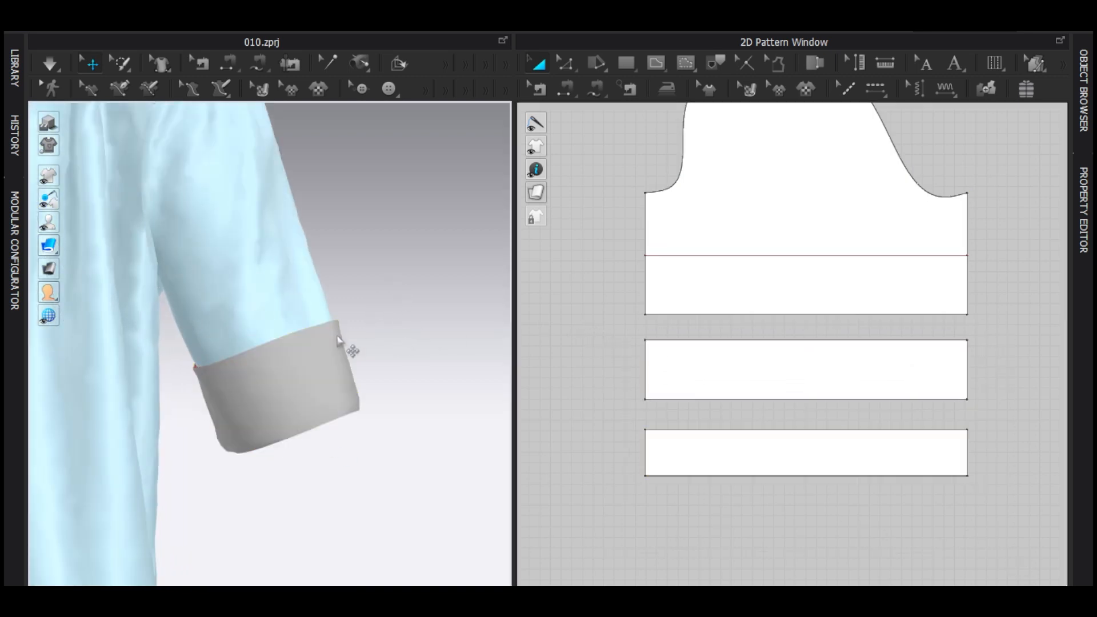
pyautogui.moveTo(338, 338); pyautogui.dragTo(327, 374, button='right')
pyautogui.scroll(3, 327, 374)
pyautogui.moveTo(367, 419); pyautogui.dragTo(364, 343, button='middle')
pyautogui.scroll(3, 366, 343)
pyautogui.press('space')
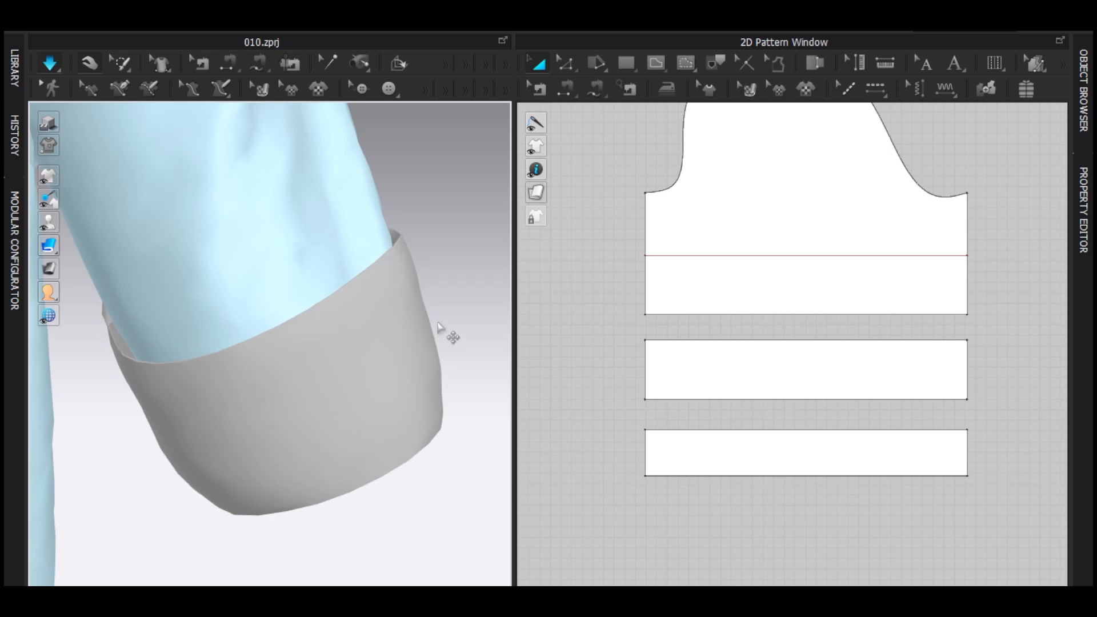
pyautogui.press('space')
# - Sew the inner cuff band's two short side edges together and simulate the cuff
pyautogui.scroll(-3, 365, 330)
pyautogui.moveTo(365, 331); pyautogui.dragTo(339, 355, button='right')
pyautogui.scroll(1, 339, 355)
pyautogui.press('n')
pyautogui.click(646, 452)
pyautogui.click(967, 452)
pyautogui.press('space')
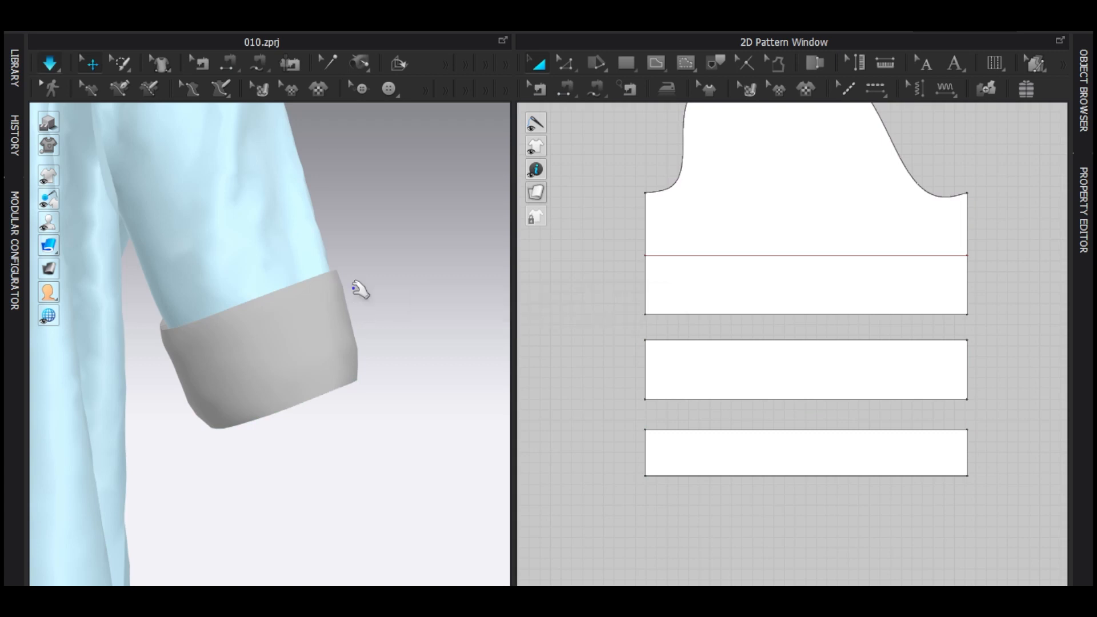
# - Unfreeze the remaining garment patterns and examine the folded cuff on the sleeve
pyautogui.press('space')
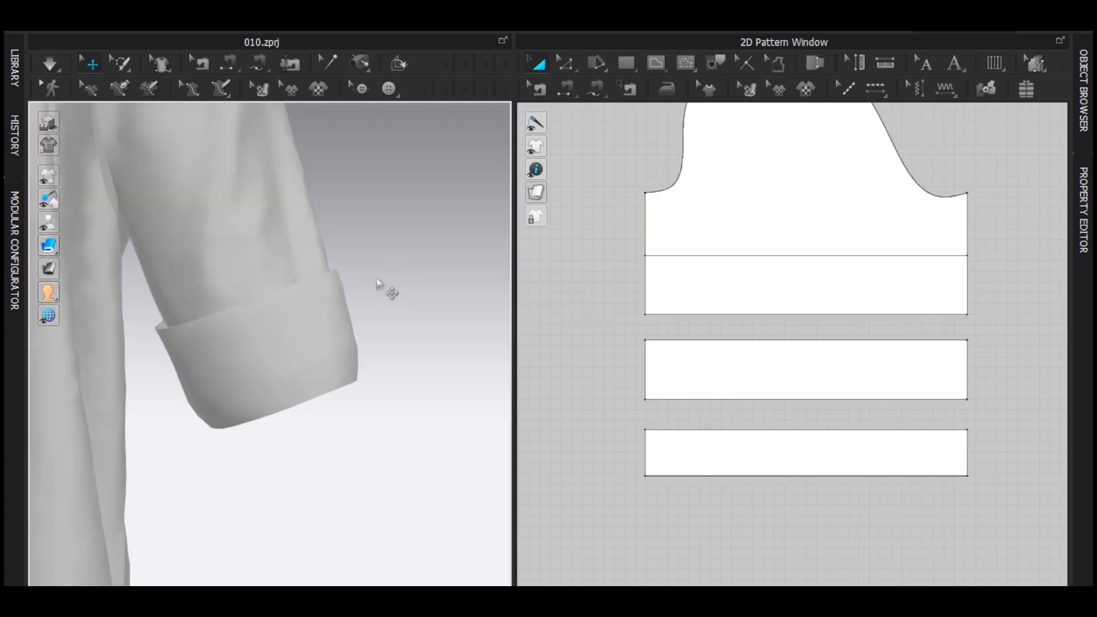
pyautogui.scroll(4, 283, 348)
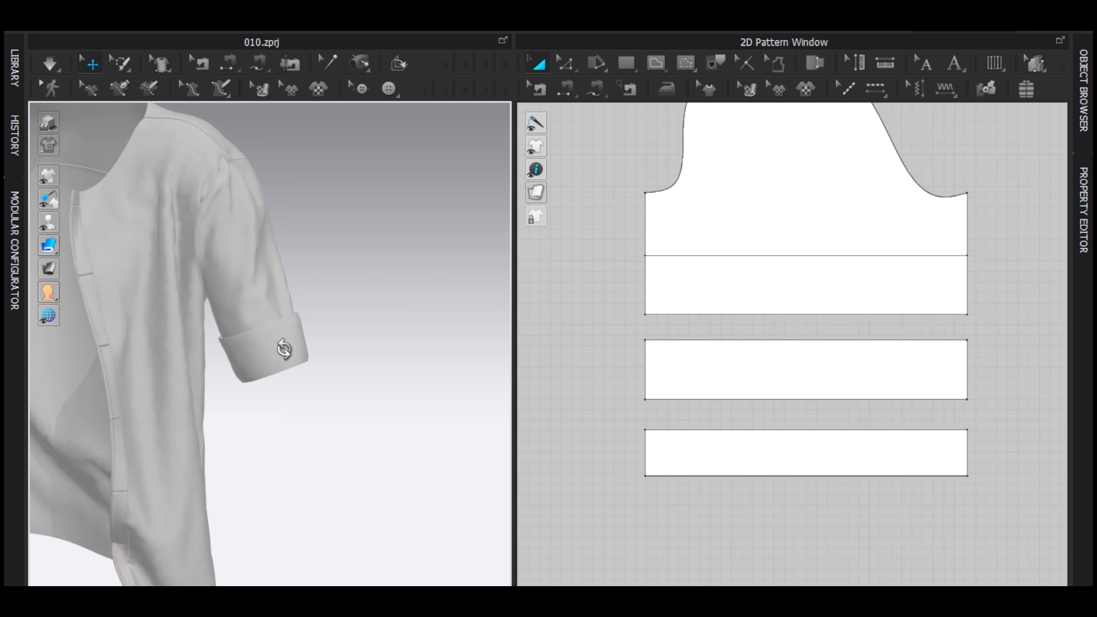
pyautogui.scroll(-3, 283, 348)
pyautogui.moveTo(283, 347); pyautogui.dragTo(341, 378, button='right')
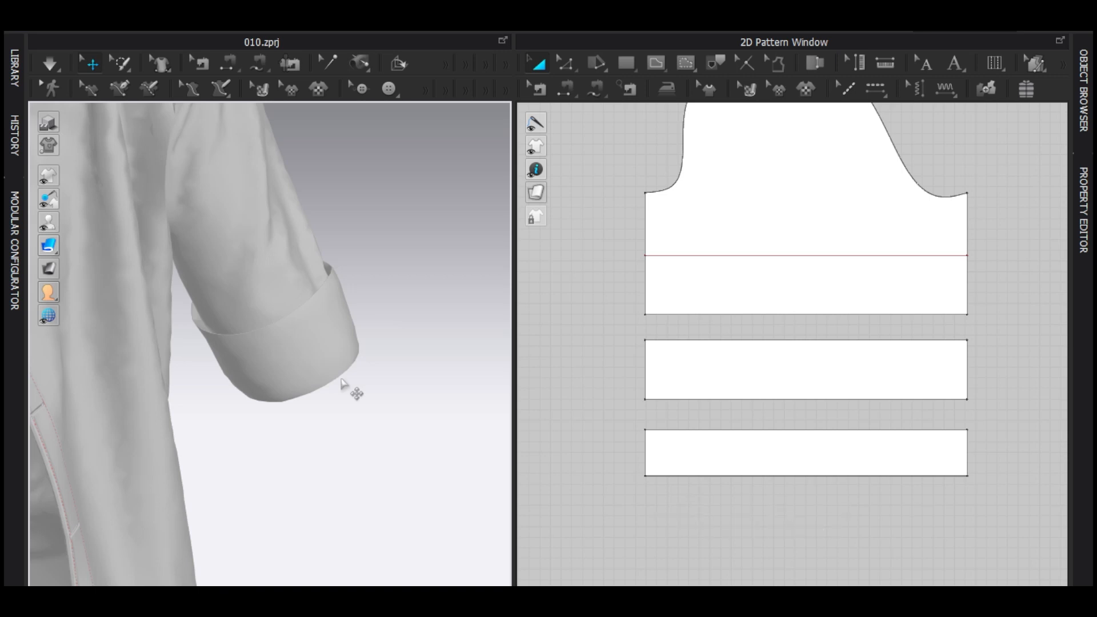
pyautogui.scroll(3, 341, 392)
pyautogui.scroll(4, 284, 374)
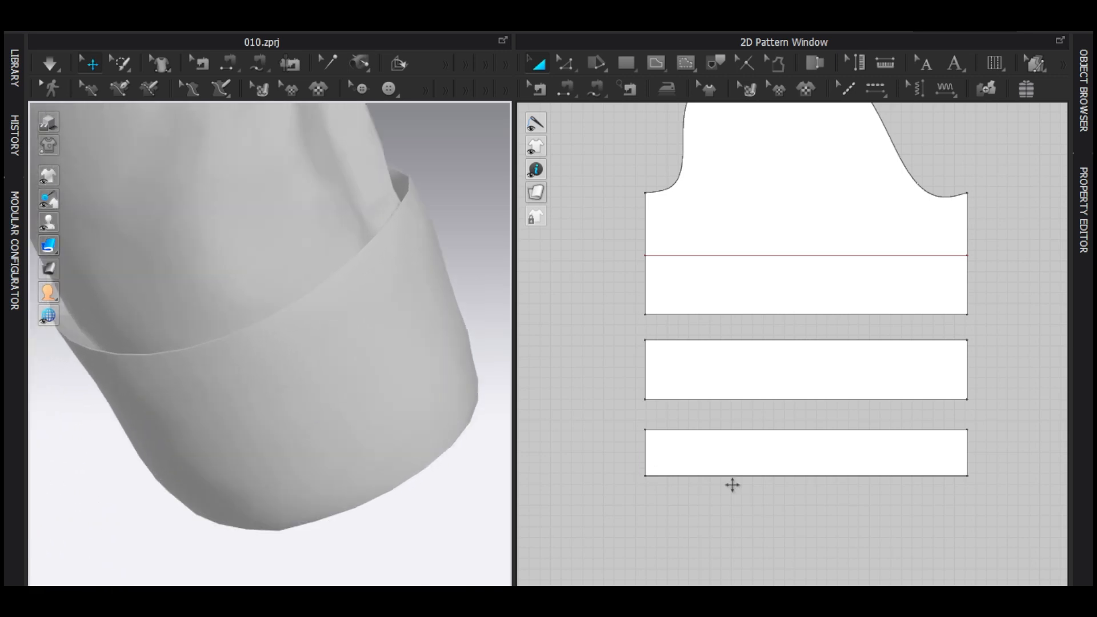
# - Set the additional rendering thickness of both cuff band patterns to 1.0 mm
pyautogui.click(721, 394)
pyautogui.keyDown('shift'); pyautogui.click(731, 442); pyautogui.keyUp('shift')
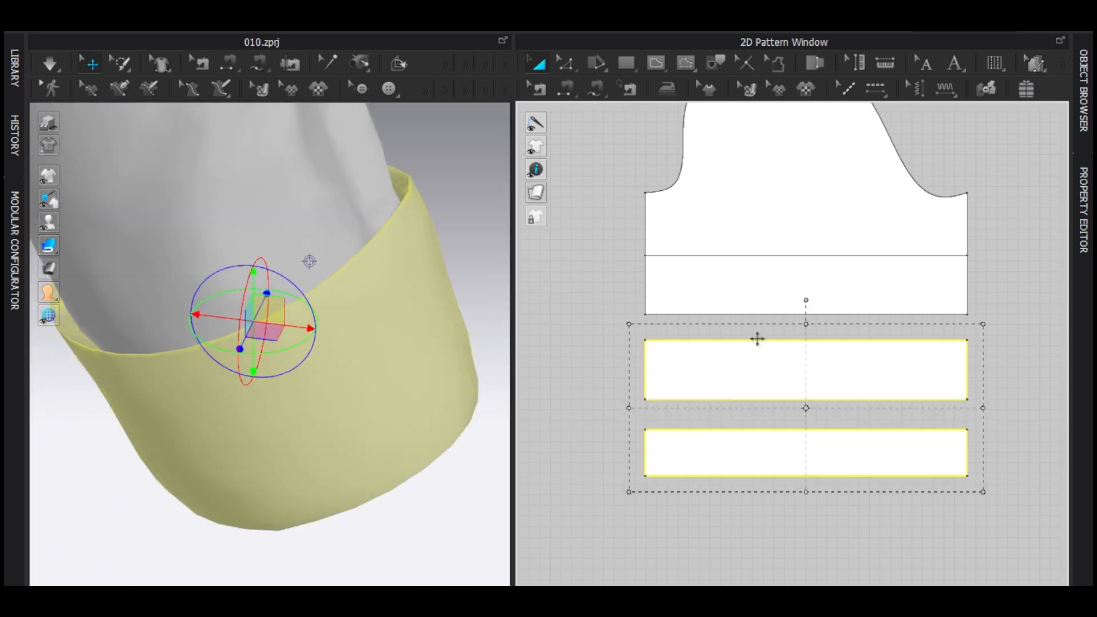
pyautogui.click(1082, 210)
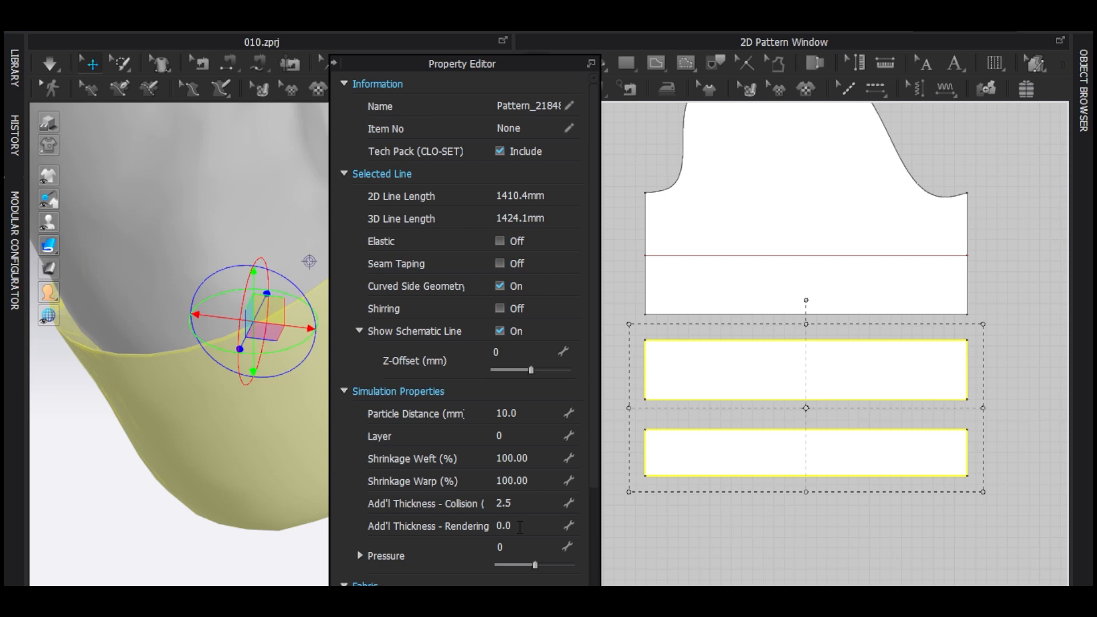
pyautogui.click(520, 526)
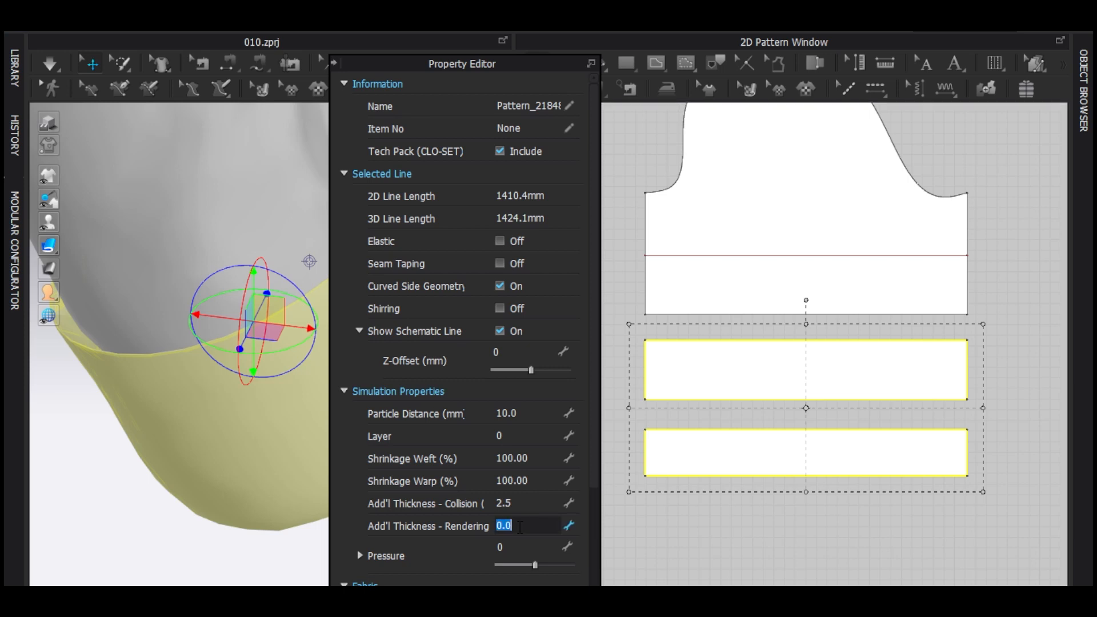
pyautogui.press('Return')
pyautogui.moveTo(325, 411); pyautogui.dragTo(414, 226, button='right')
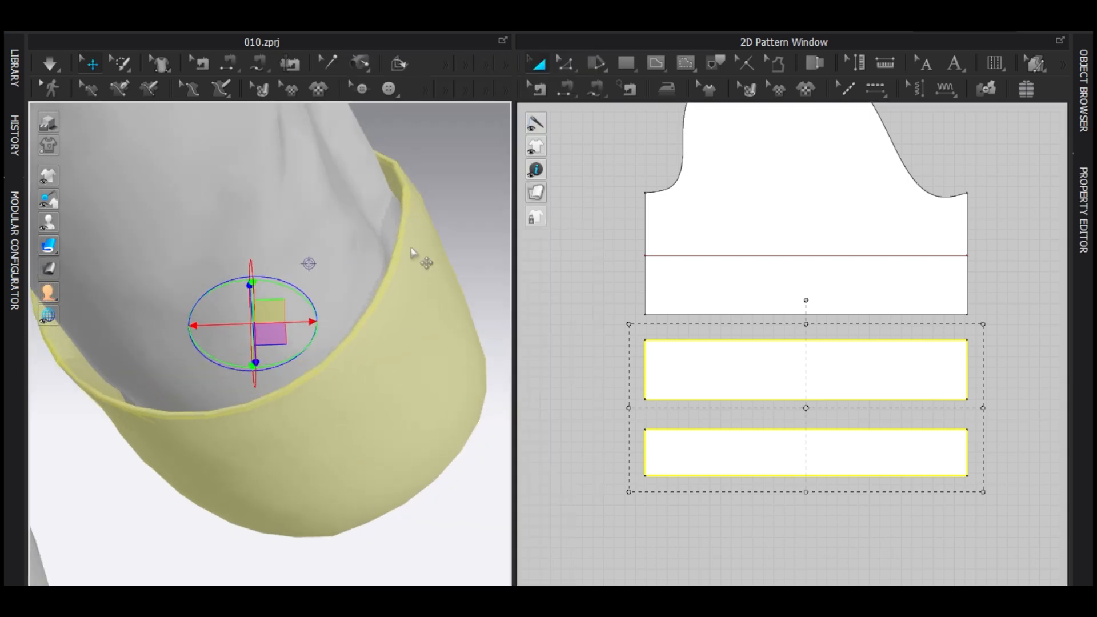
# - Set both cuff bands' additional rendering thickness to 1.5 mm and simulate the garment
pyautogui.press('F4')
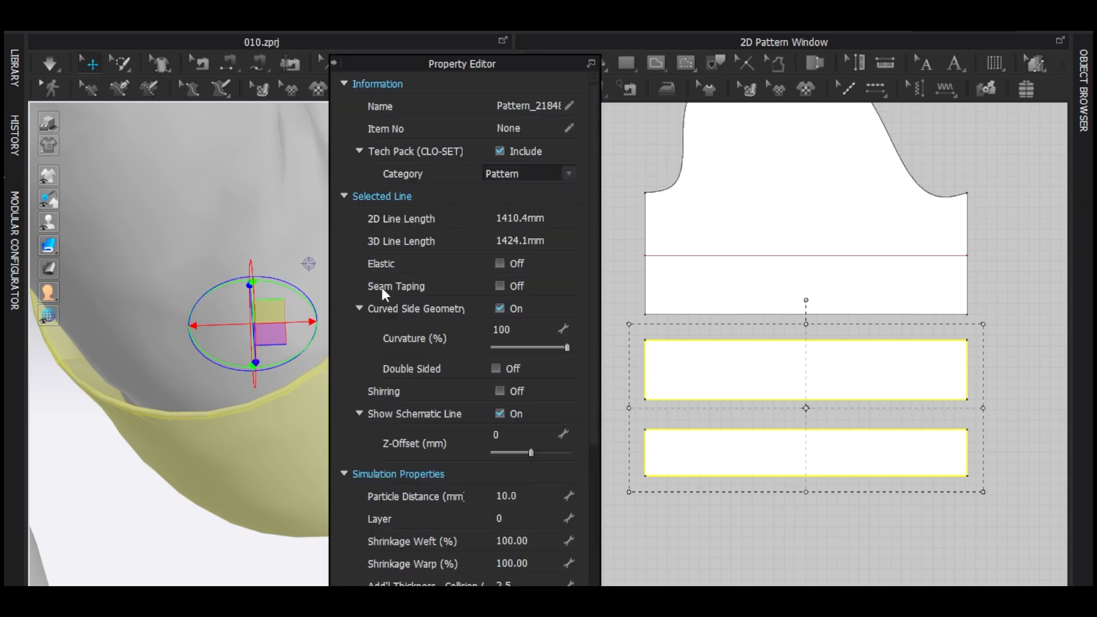
pyautogui.scroll(-1, 521, 574)
pyautogui.click(521, 574)
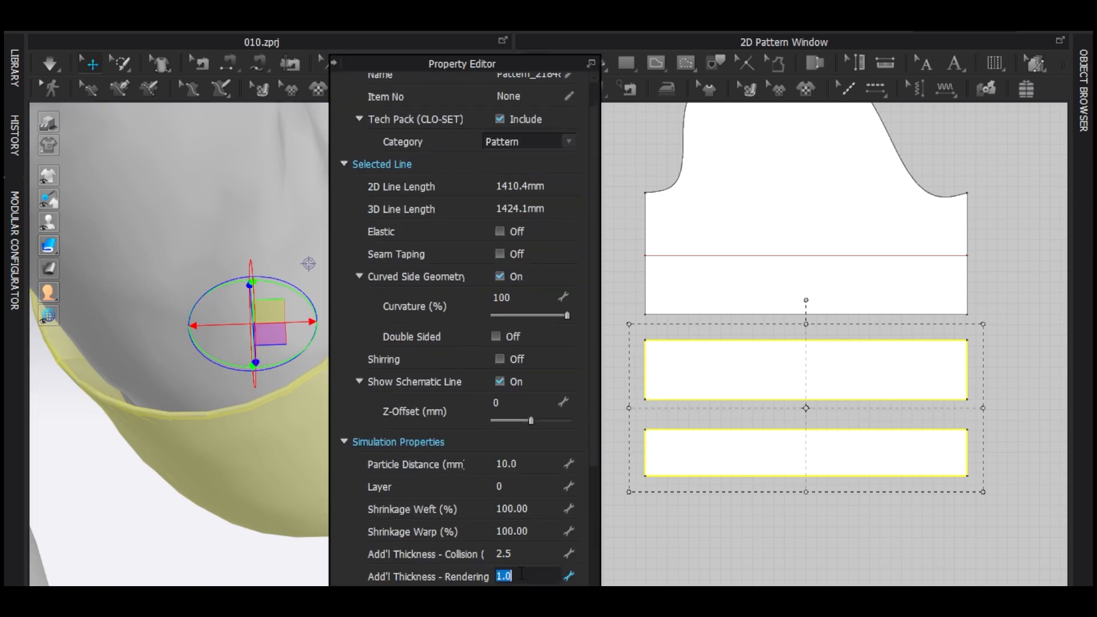
pyautogui.write('1.5')
pyautogui.press('Return')
pyautogui.press('F4')
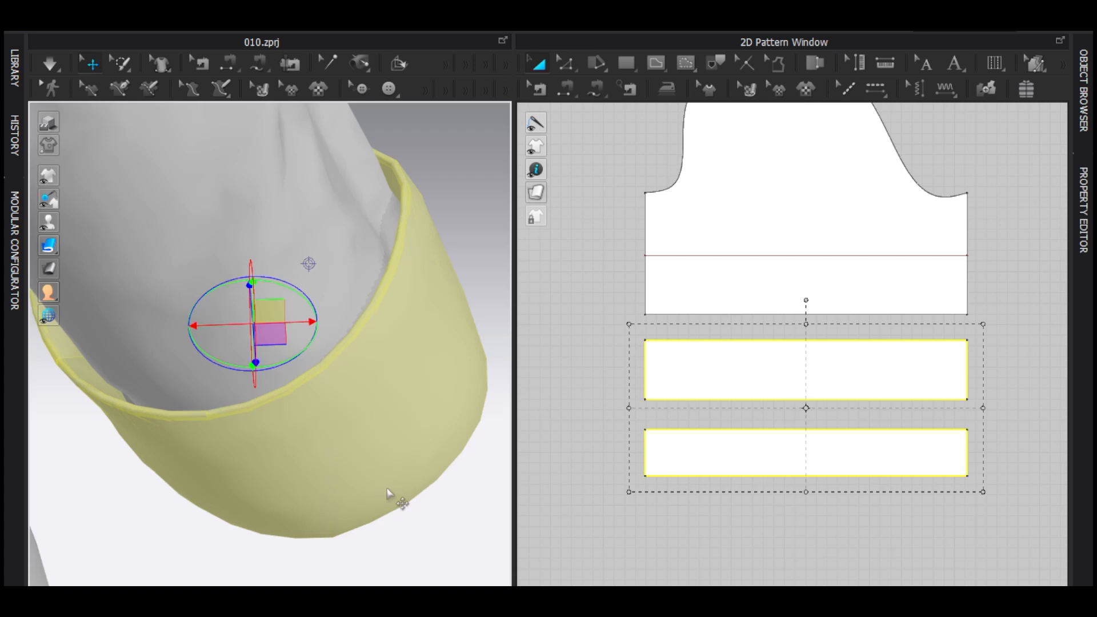
pyautogui.click(480, 208)
pyautogui.press('space')
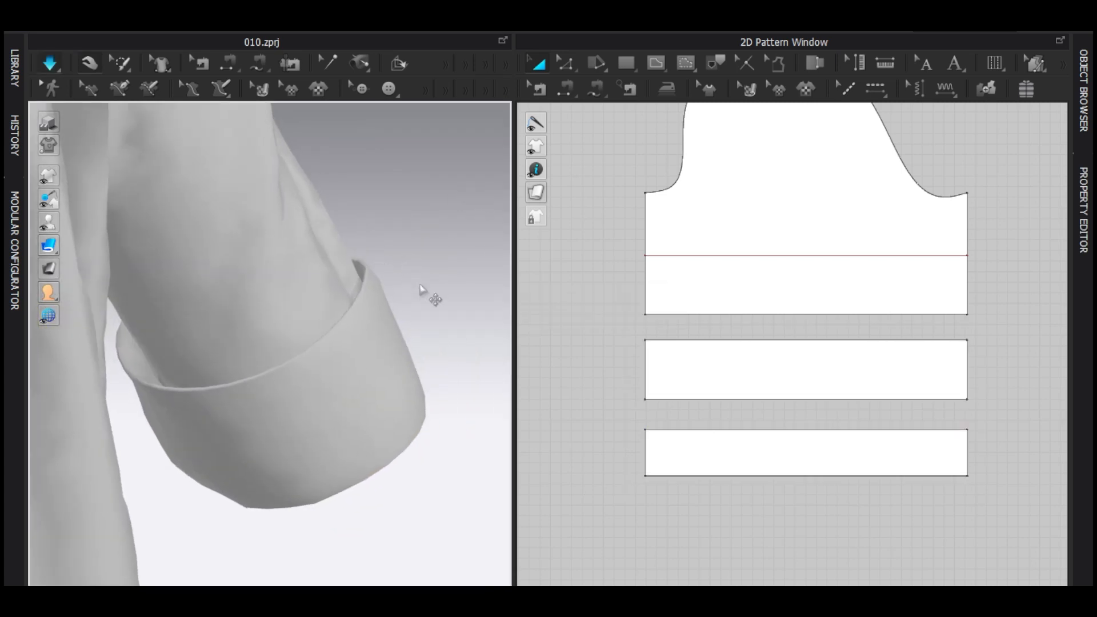
pyautogui.press('space')
# - Set the additional rendering thickness of both cuff band patterns to 1.2 mm
pyautogui.click(764, 473)
pyautogui.keyDown('shift'); pyautogui.click(766, 355); pyautogui.keyUp('shift')
pyautogui.press('F4')
pyautogui.scroll(-3, 514, 400)
pyautogui.click(528, 430)
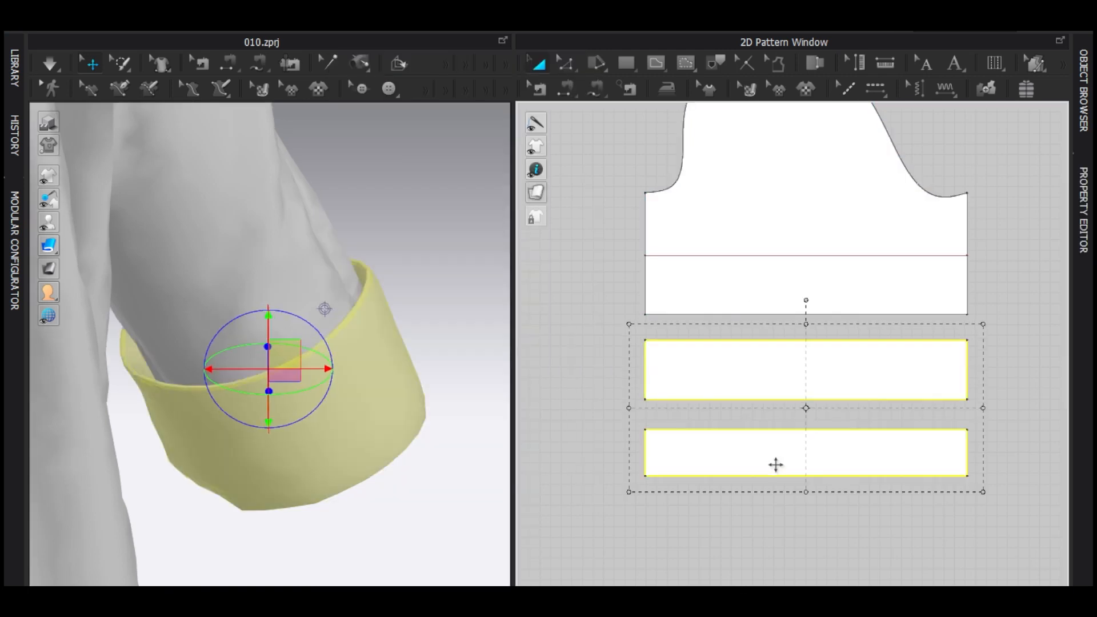
# - Set the additional collision thickness of both cuff bands to 1.2 mm and simulate the garment
pyautogui.press('F4')
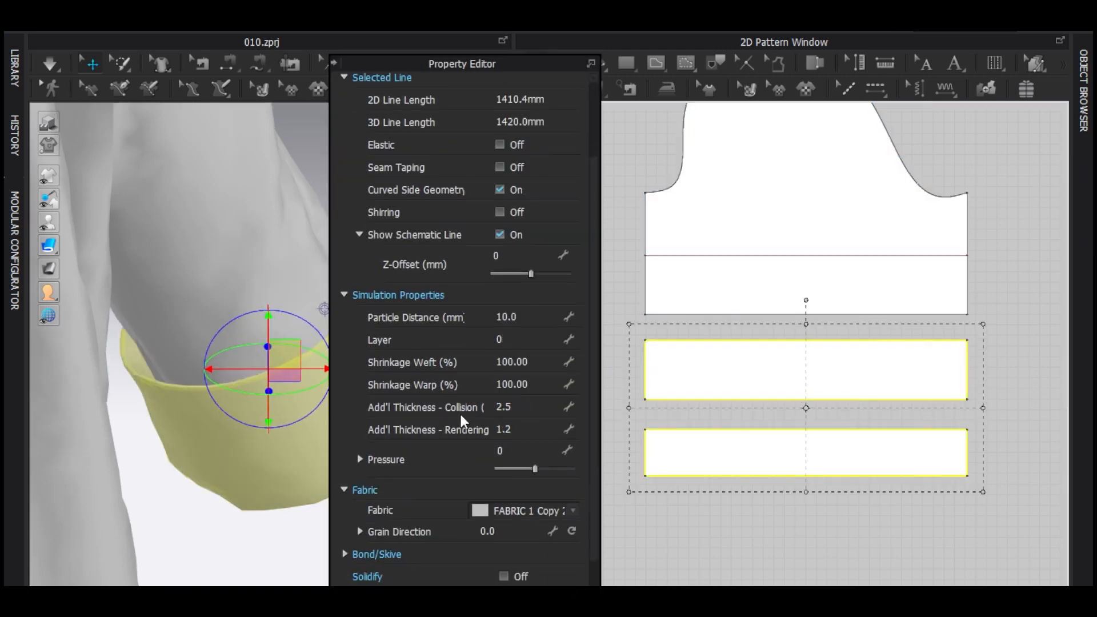
pyautogui.click(521, 408)
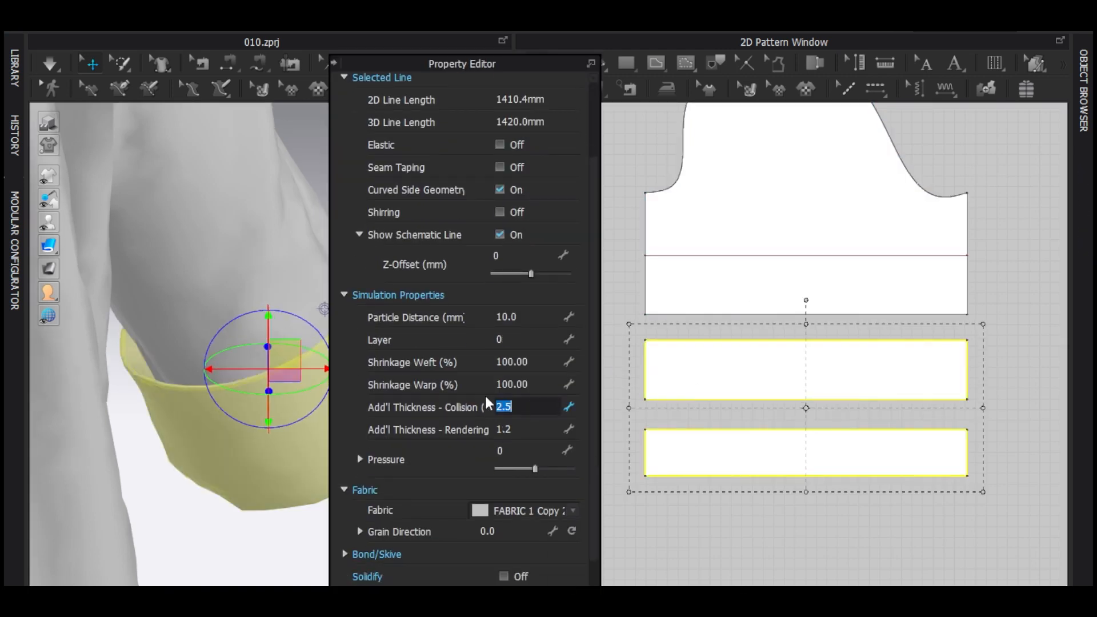
pyautogui.write('1.2')
pyautogui.press('Return')
pyautogui.press('F4')
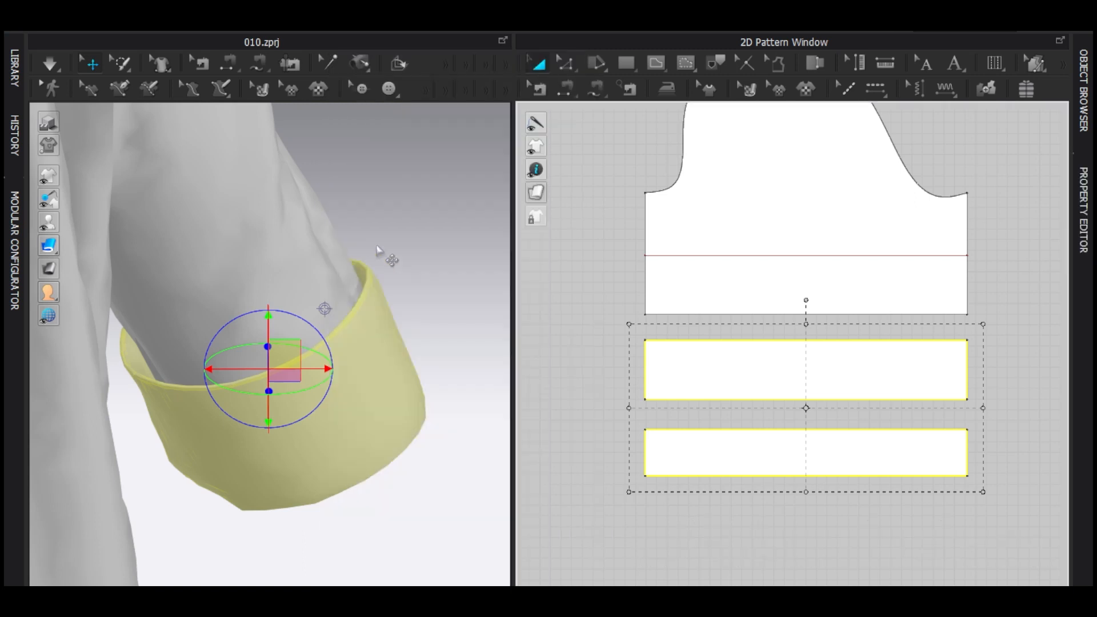
pyautogui.press('space')
pyautogui.press('space')
# - Set the sleeve pattern's particle distance to 8 mm and open the cuff bands' particle distance for editing
pyautogui.hotkey('ctrl', 'a')
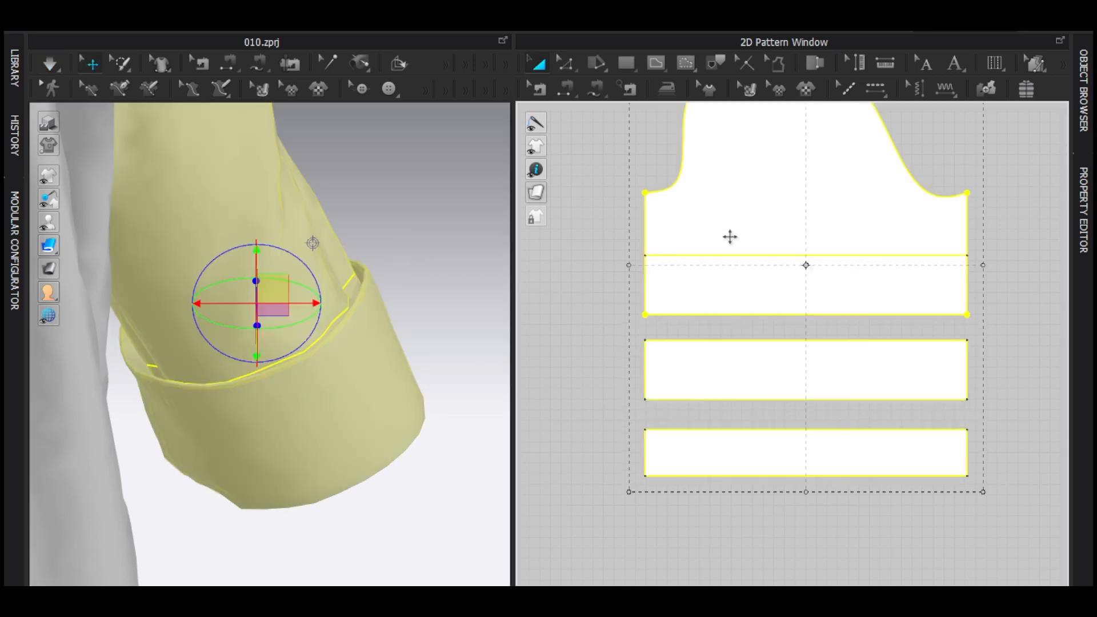
pyautogui.press('F4')
pyautogui.click(735, 216)
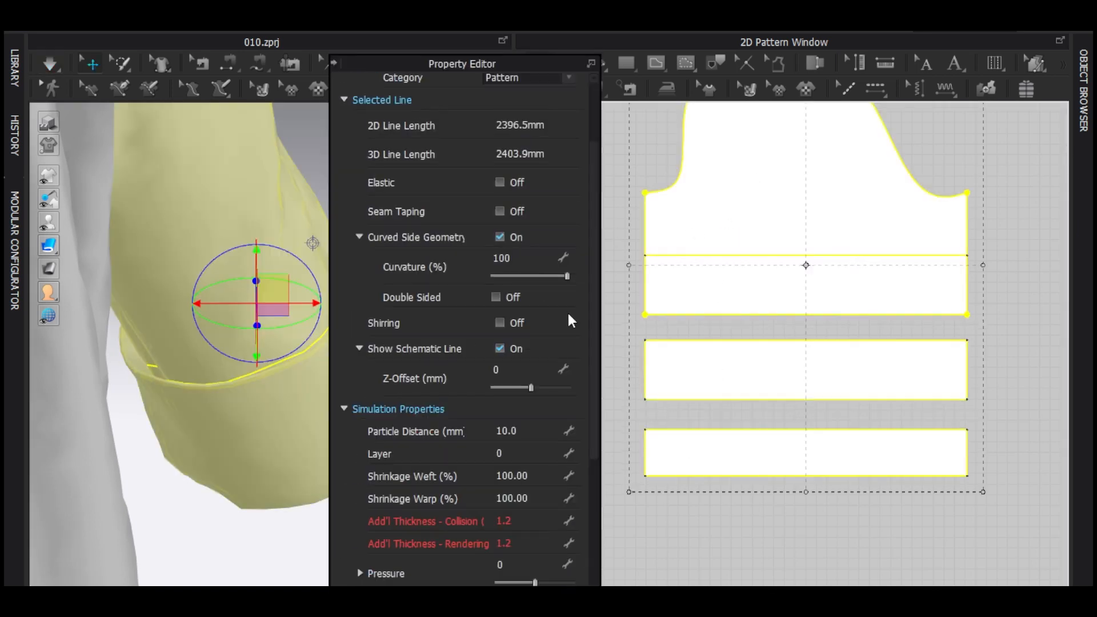
pyautogui.click(535, 394)
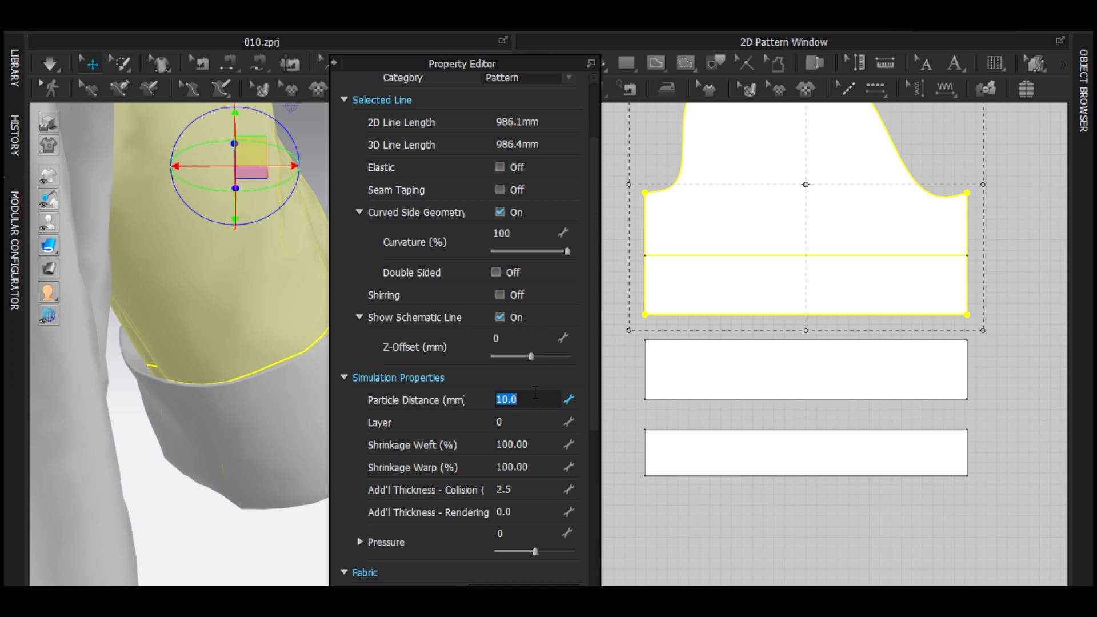
pyautogui.write('8')
pyautogui.press('Return')
pyautogui.click(747, 385)
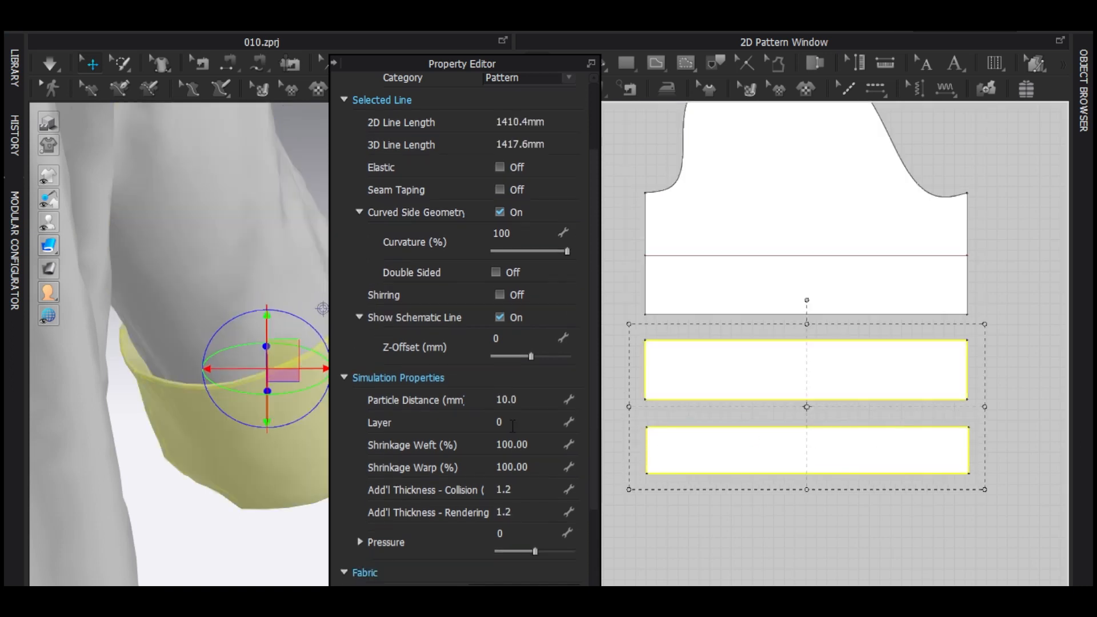
pyautogui.click(529, 400)
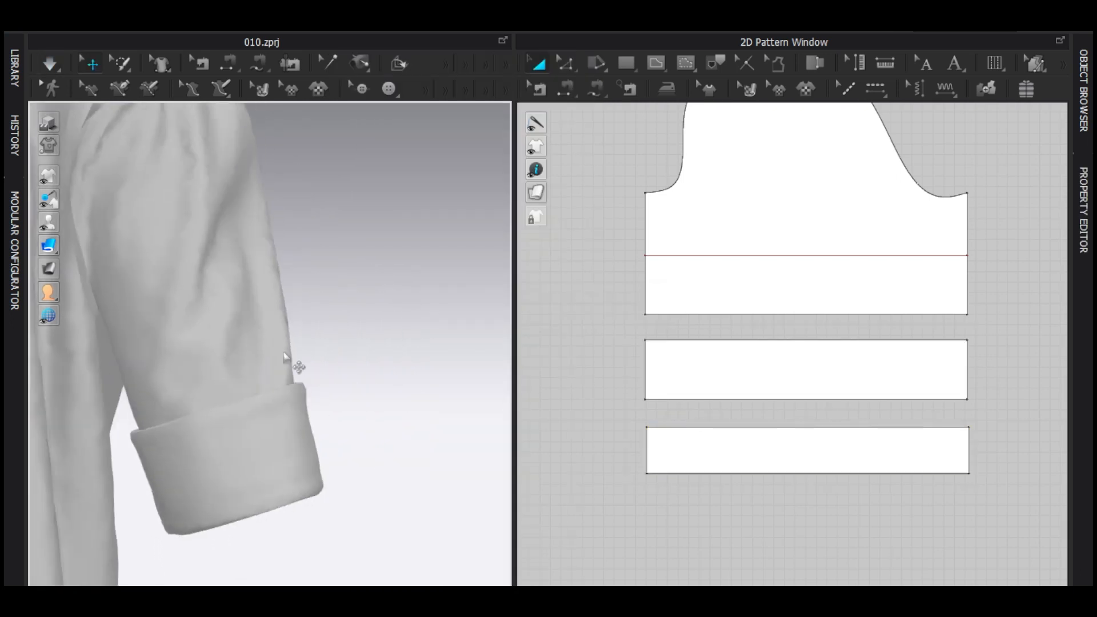
# - Examine the simulated turned-up cuff from outside and from below against the whole sleeve
pyautogui.moveTo(284, 357)
pyautogui.mouseDown(button='right')
pyautogui.moveTo(303, 371)
pyautogui.moveTo(334, 267)
pyautogui.moveTo(274, 341)
pyautogui.mouseUp(button='right')
pyautogui.moveTo(303, 306); pyautogui.dragTo(238, 290, button='right')
pyautogui.scroll(-3, 238, 290)
pyautogui.click(346, 300)
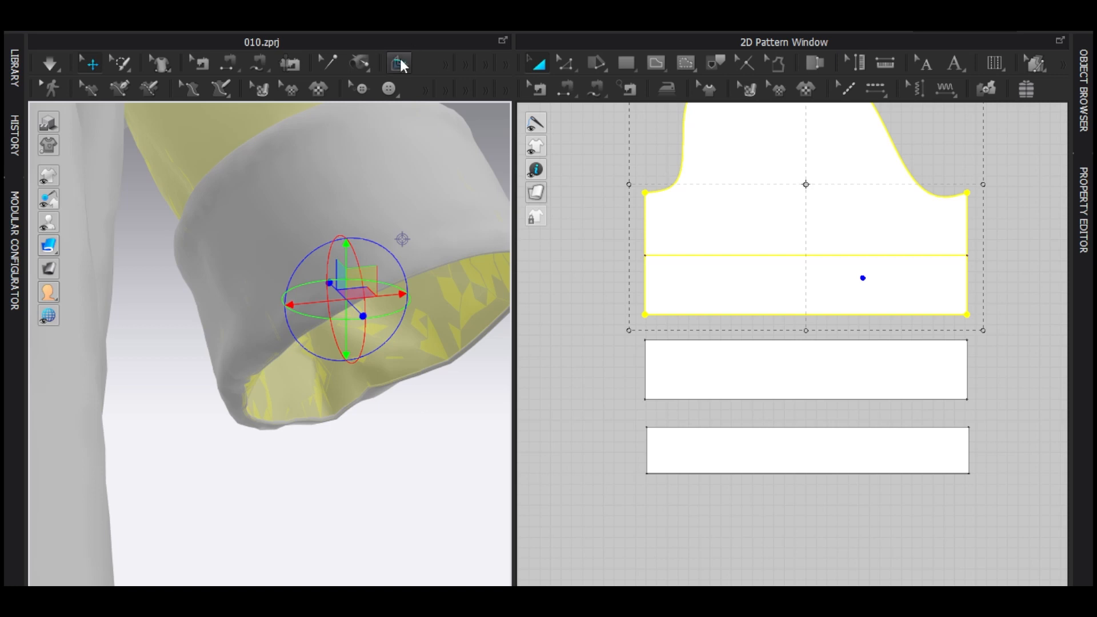
pyautogui.click(429, 435)
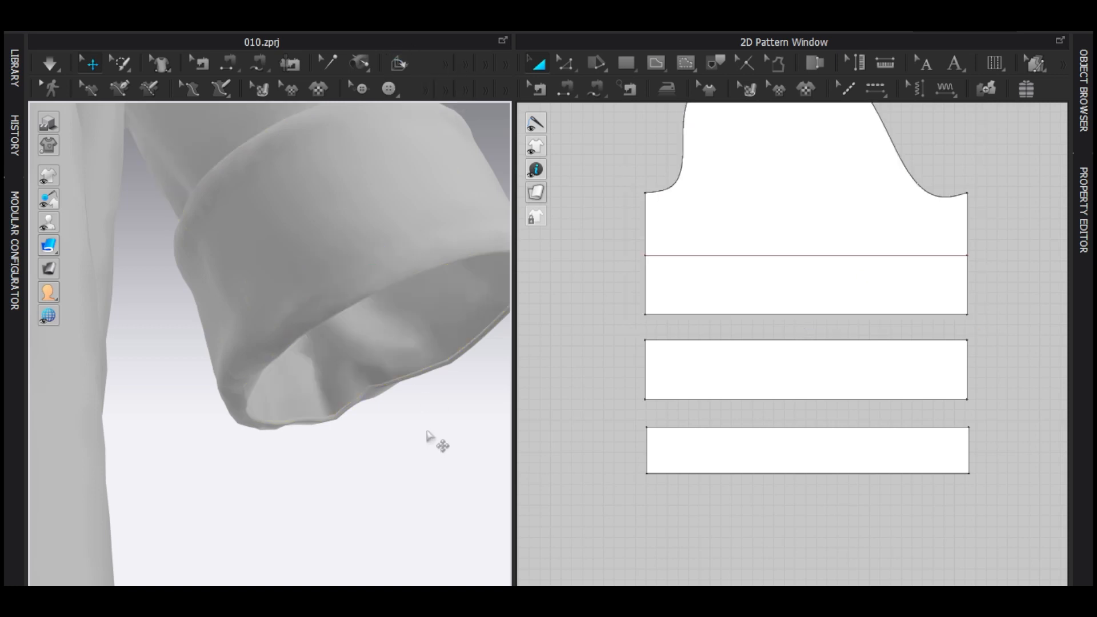
pyautogui.scroll(-5, 428, 404)
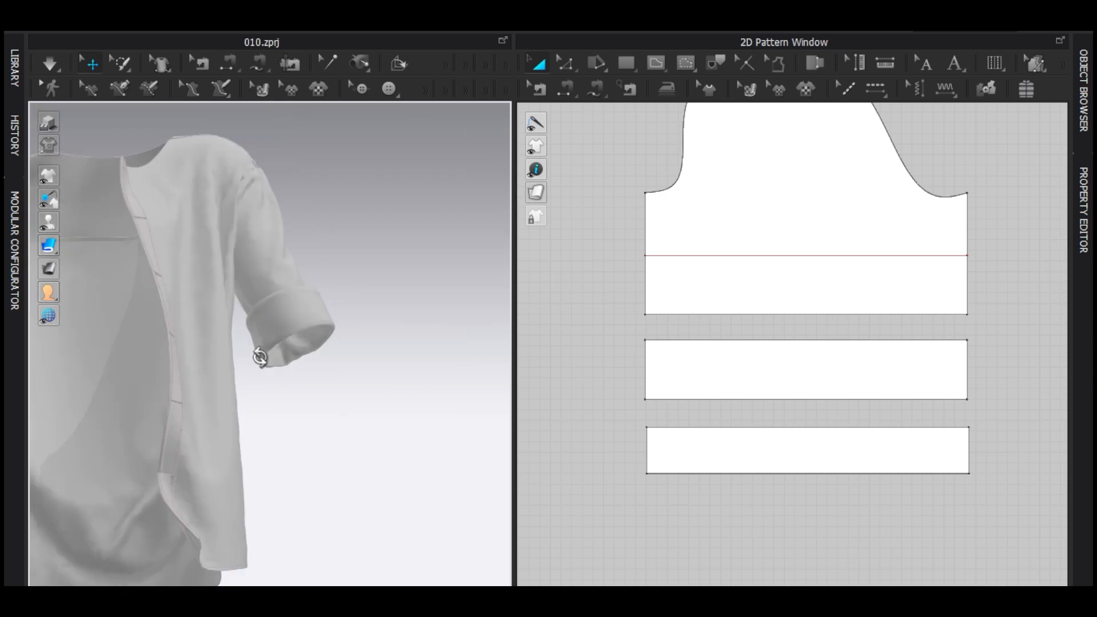
pyautogui.scroll(3, 221, 367)
pyautogui.scroll(2, 246, 375)
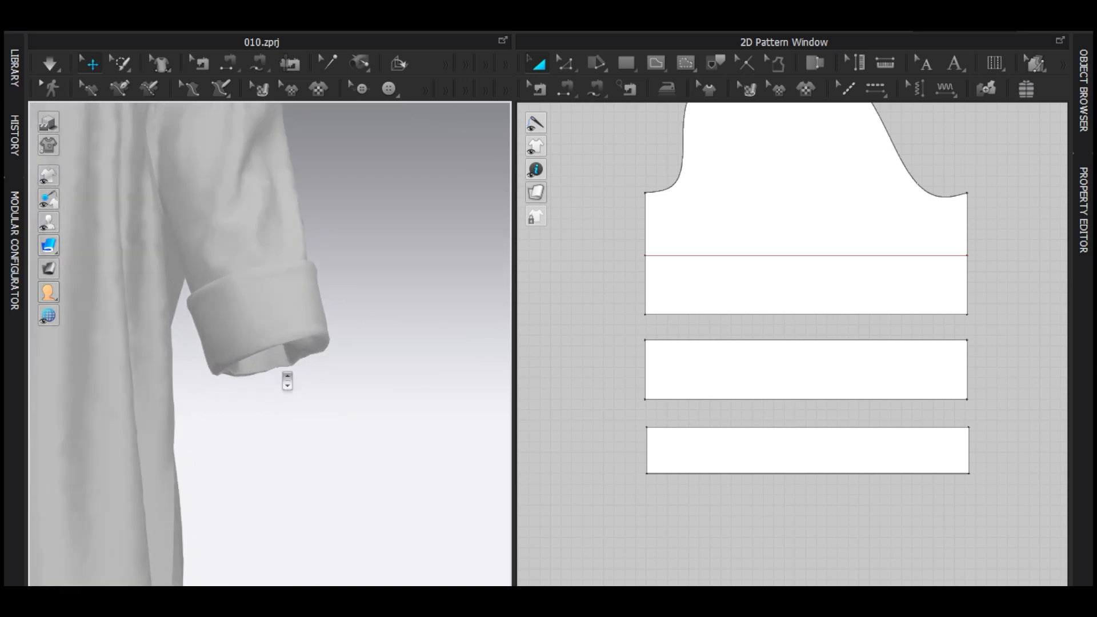
pyautogui.scroll(2, 287, 381)
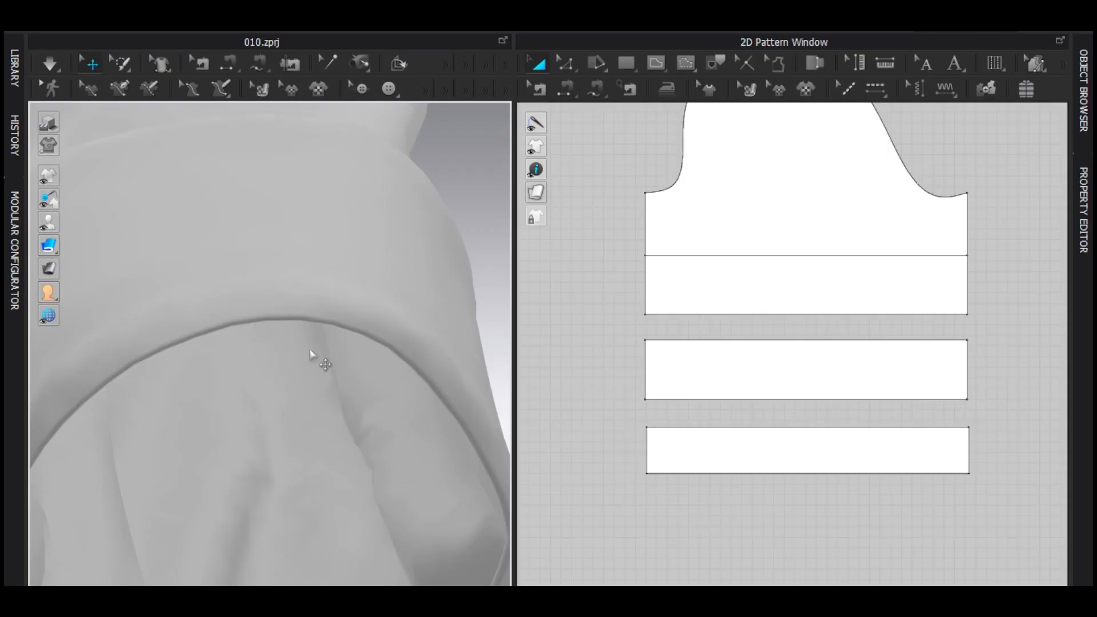
# - Inspect the cuff's upper edge and inner opening closely, checking matching locations on the sleeve pattern
pyautogui.moveTo(313, 358); pyautogui.dragTo(255, 316, button='right')
pyautogui.scroll(3, 255, 316)
pyautogui.click(306, 141)
pyautogui.moveTo(338, 252); pyautogui.dragTo(309, 154, button='right')
pyautogui.click(308, 152)
pyautogui.scroll(-1, 273, 158)
pyautogui.scroll(-3, 273, 157)
pyautogui.moveTo(316, 200); pyautogui.dragTo(288, 303, button='right')
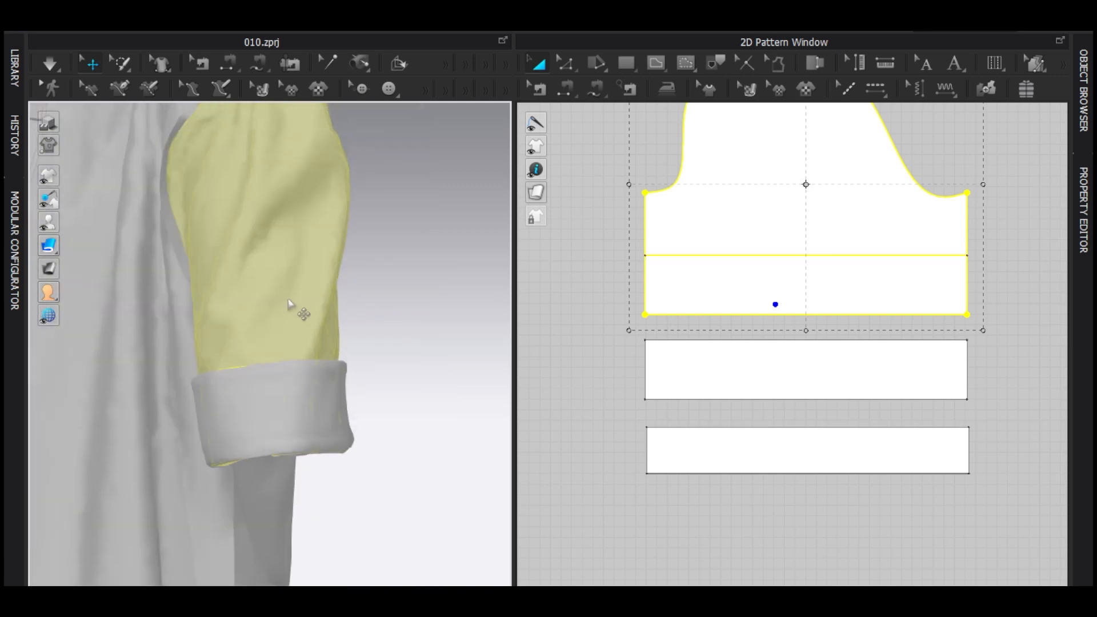
pyautogui.click(279, 298)
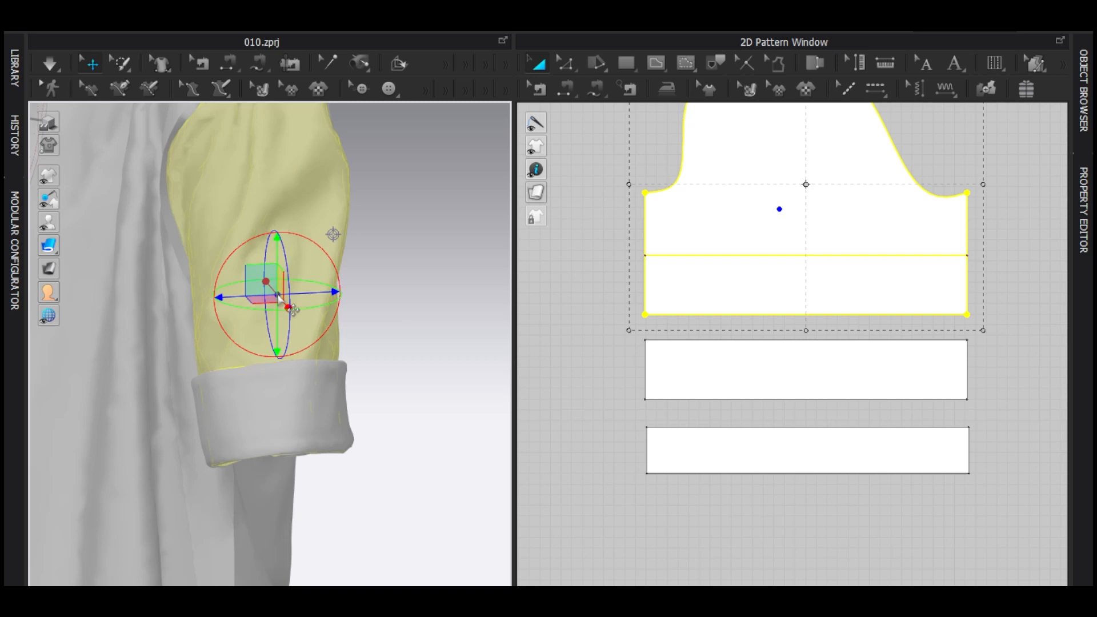
pyautogui.moveTo(321, 436); pyautogui.dragTo(310, 308, button='right')
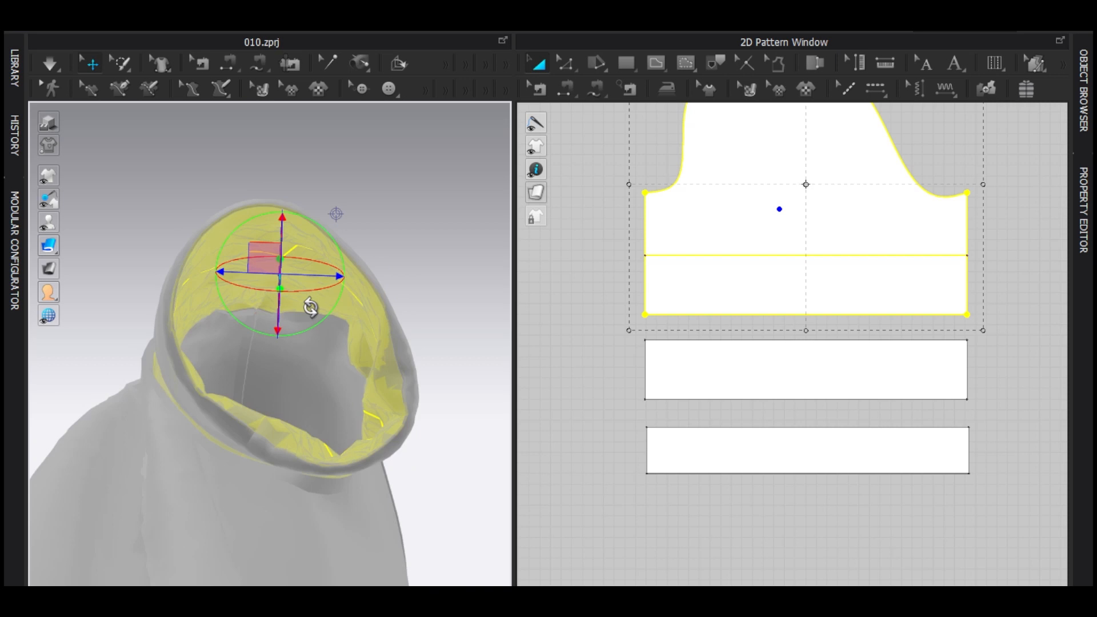
pyautogui.click(359, 189)
pyautogui.moveTo(355, 183); pyautogui.dragTo(284, 193, button='right')
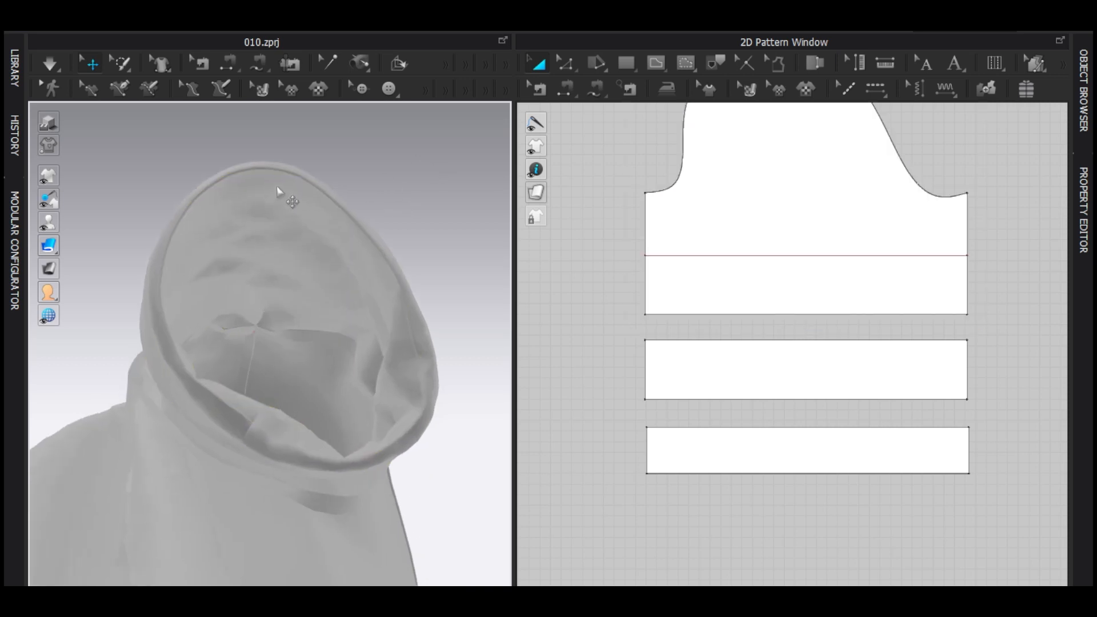
# - Draw a 15 mm horizontal internal line inside the cuff on the sleeve pattern, 16 mm above the hem
pyautogui.click(278, 190)
pyautogui.scroll(4, 772, 311)
pyautogui.press('s')
pyautogui.press('g')
pyautogui.click(764, 320)
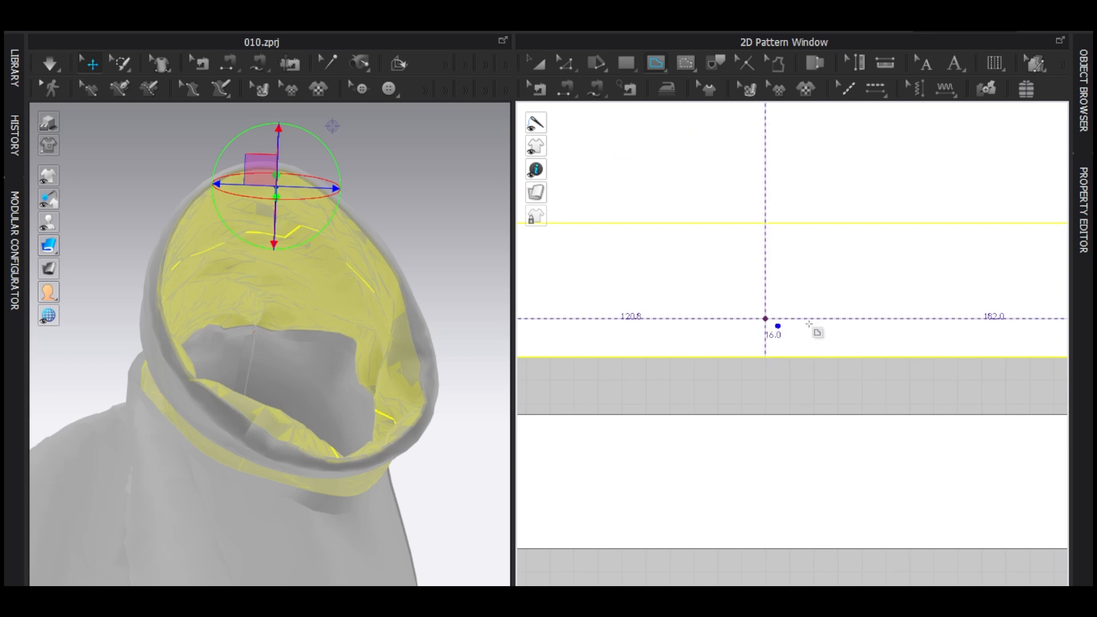
pyautogui.rightClick(819, 321)
pyautogui.write('15')
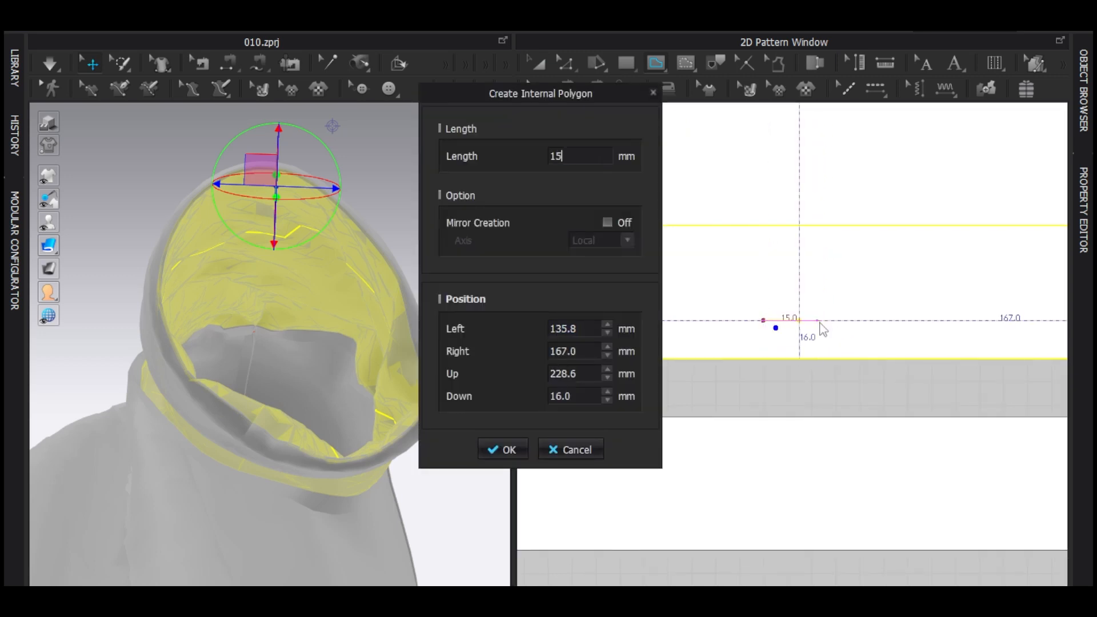
pyautogui.press('Return')
pyautogui.press('Return')
pyautogui.press('a')
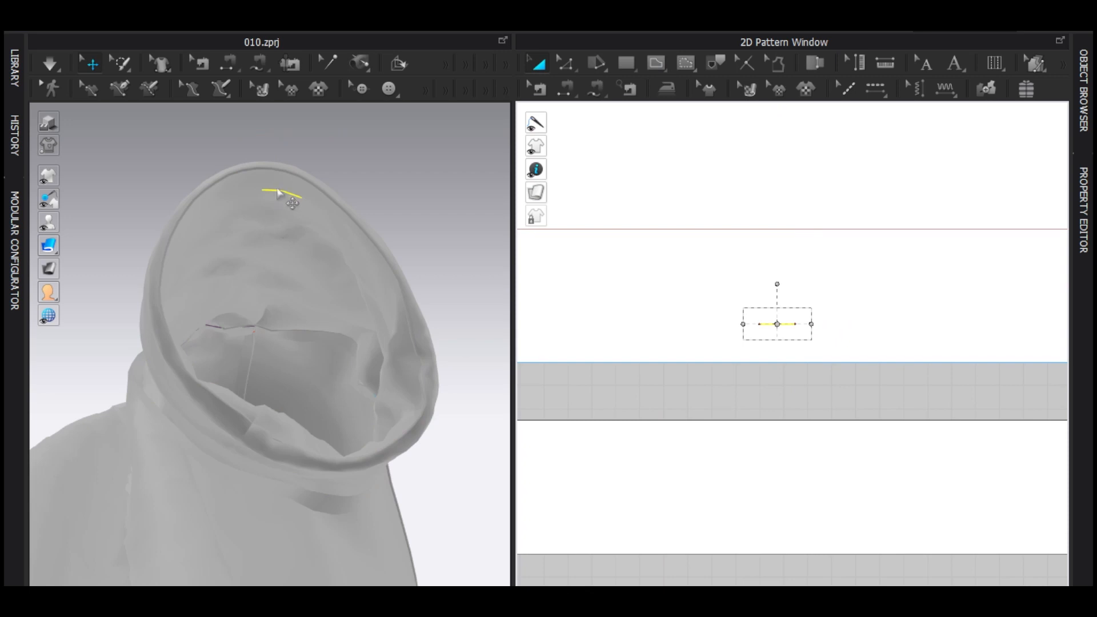
# - Copy the 15 mm internal line straight up onto the sleeve area above the cuff fold line
pyautogui.click(278, 194)
pyautogui.moveTo(343, 183); pyautogui.dragTo(324, 245, button='right')
pyautogui.click(308, 220)
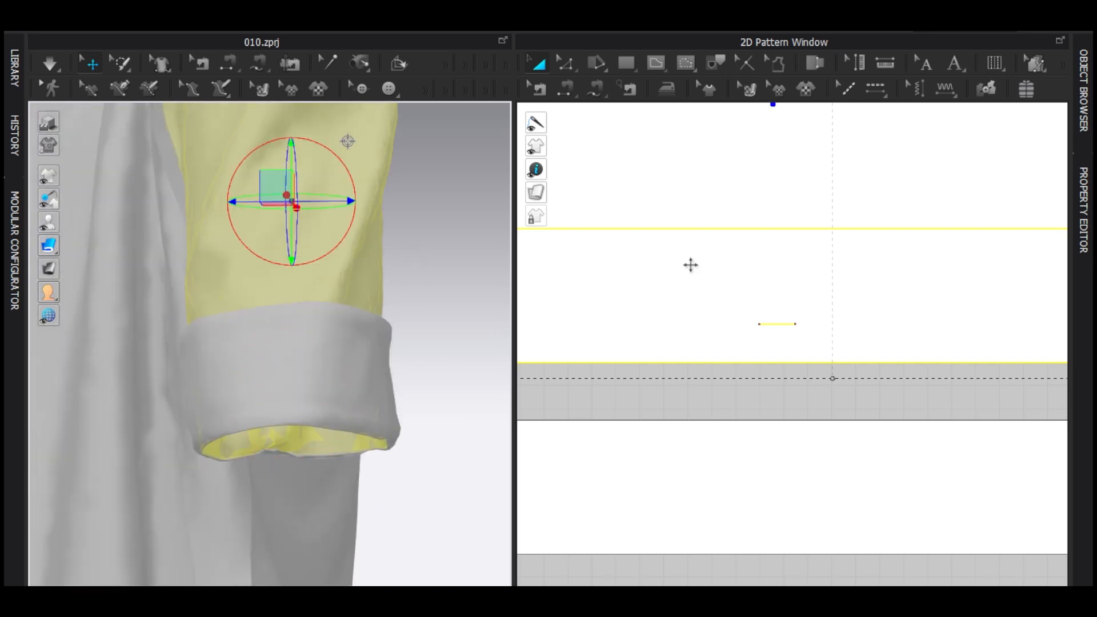
pyautogui.scroll(-3, 690, 264)
pyautogui.scroll(3, 718, 262)
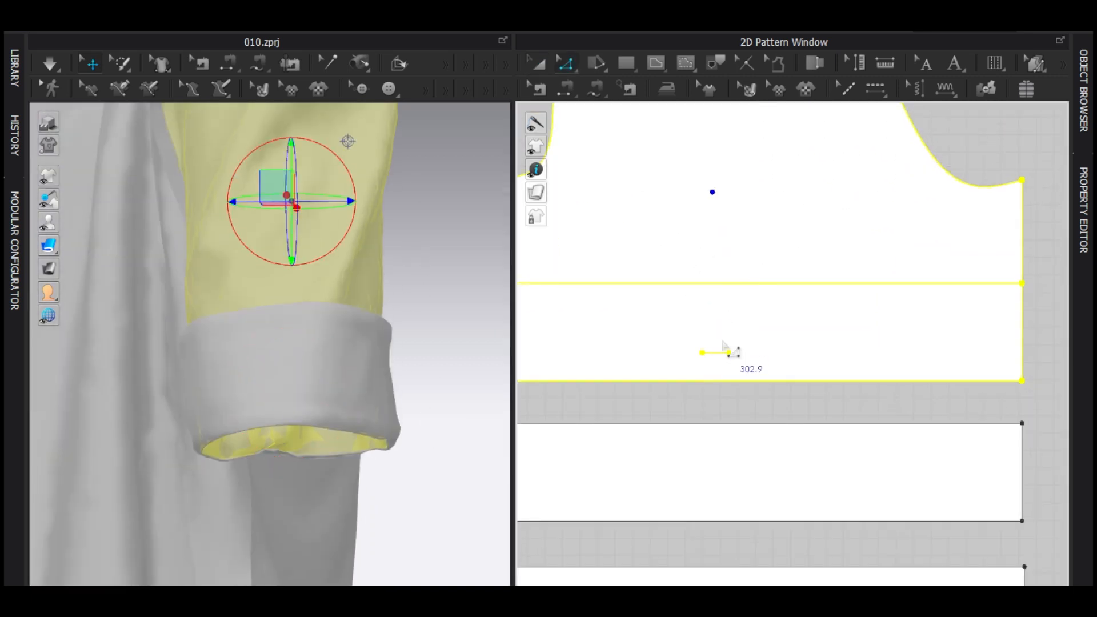
pyautogui.press('z')
pyautogui.keyDown('ctrl'); pyautogui.moveTo(718, 354); pyautogui.dragTo(718, 175); pyautogui.keyUp('ctrl')
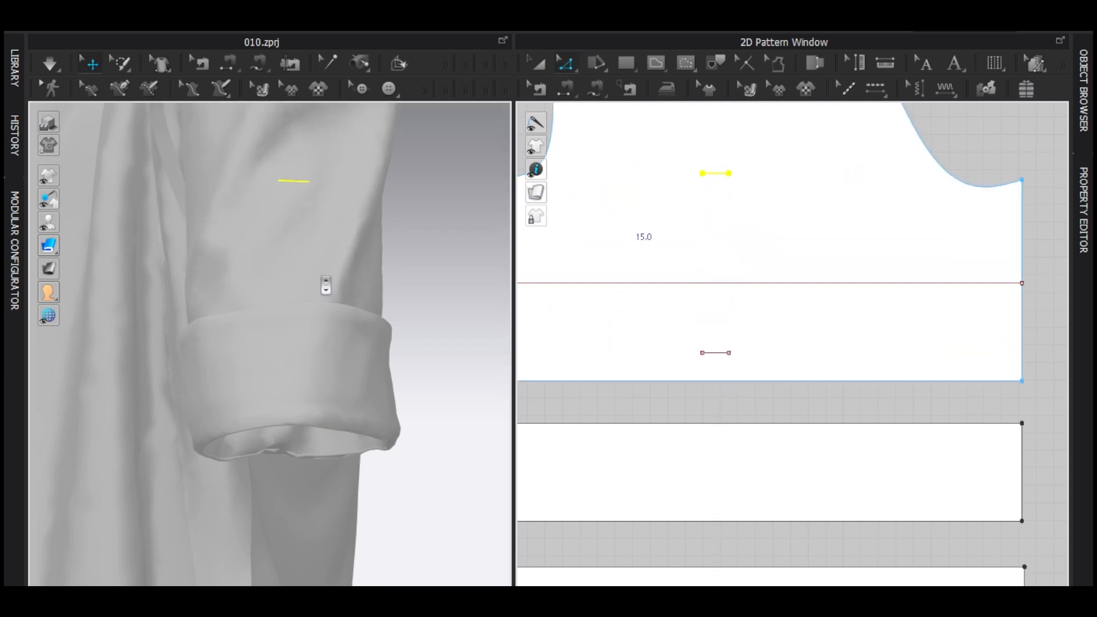
# - Examine where the internal lines sit on the sleeve and cuff, comparing the 3D garment with the pattern
pyautogui.scroll(-5, 325, 286)
pyautogui.moveTo(318, 335); pyautogui.dragTo(342, 297, button='right')
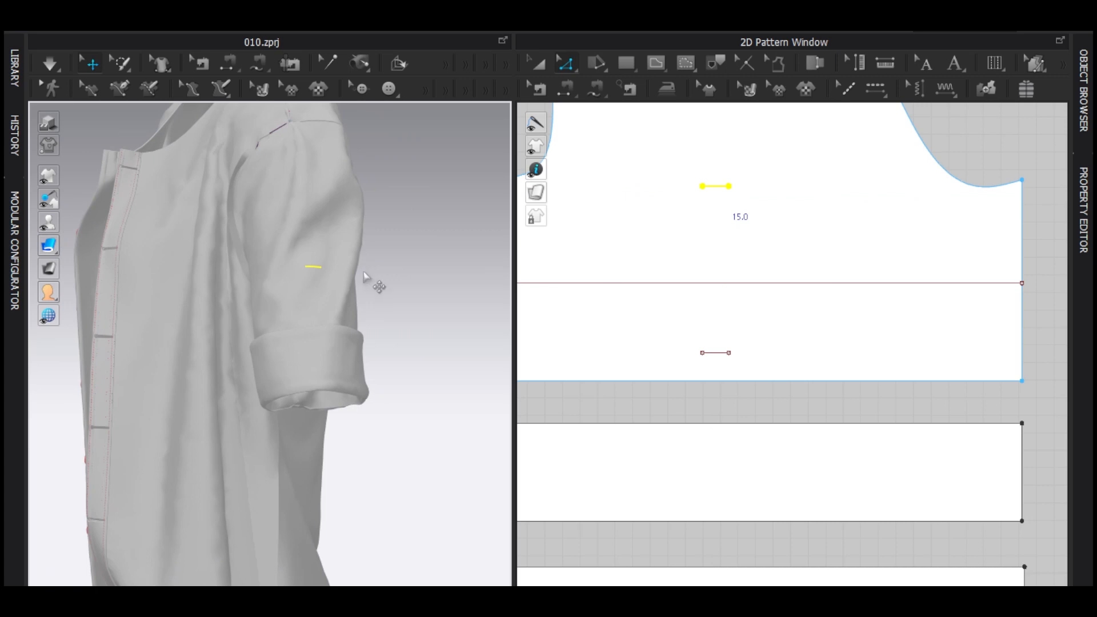
pyautogui.moveTo(651, 147); pyautogui.dragTo(788, 371)
pyautogui.moveTo(362, 298); pyautogui.dragTo(313, 265, button='right')
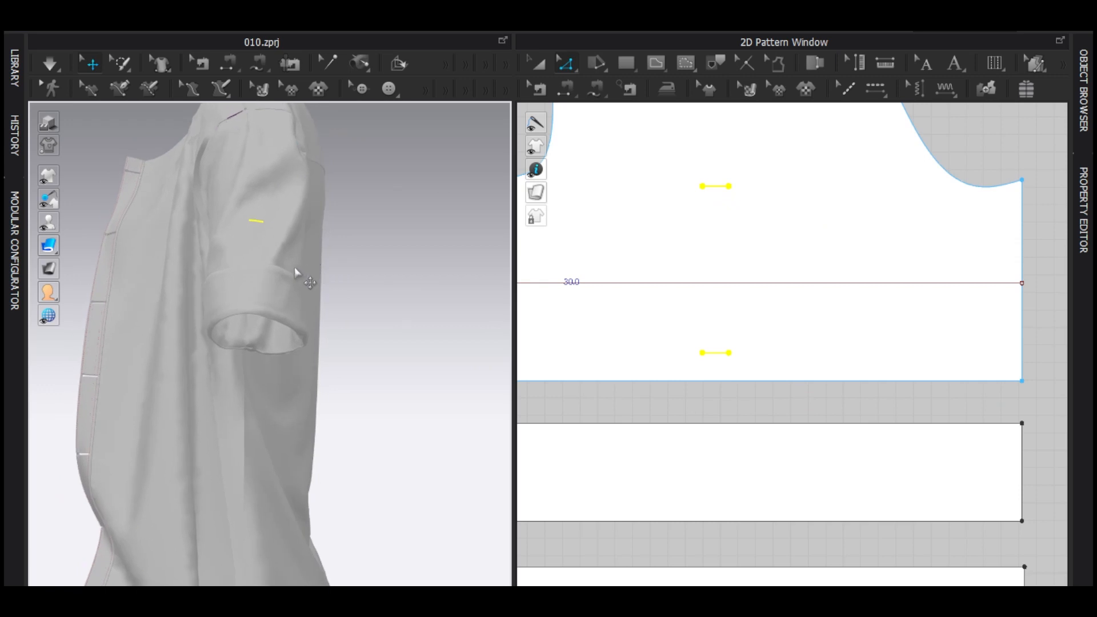
pyautogui.scroll(3, 296, 272)
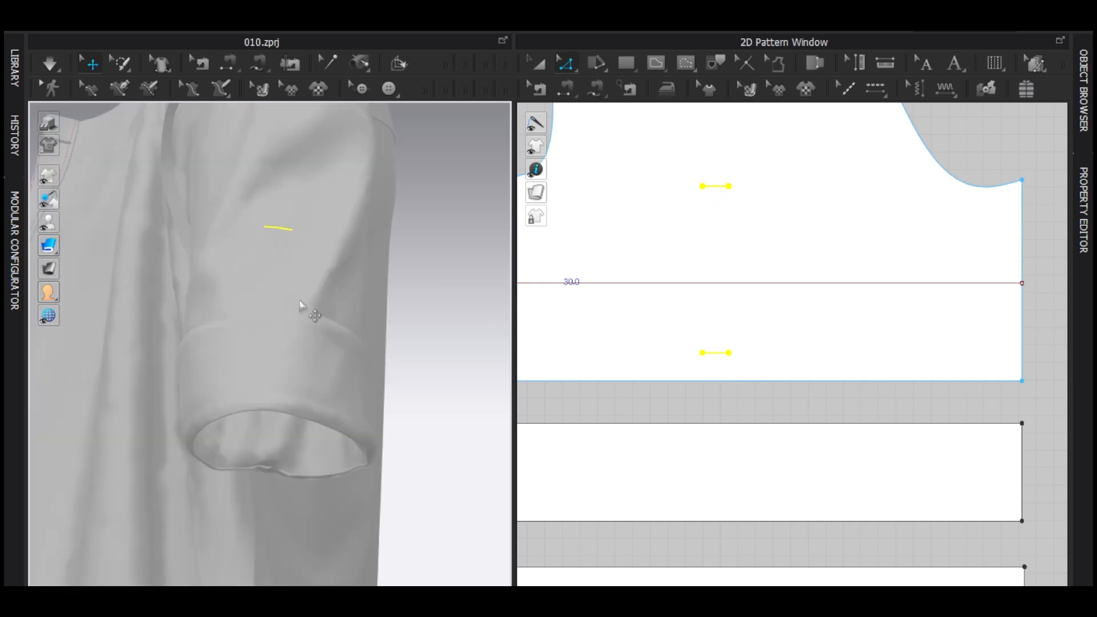
pyautogui.click(297, 286)
pyautogui.moveTo(293, 354); pyautogui.dragTo(338, 362, button='right')
pyautogui.click(434, 334)
pyautogui.scroll(-3, 718, 296)
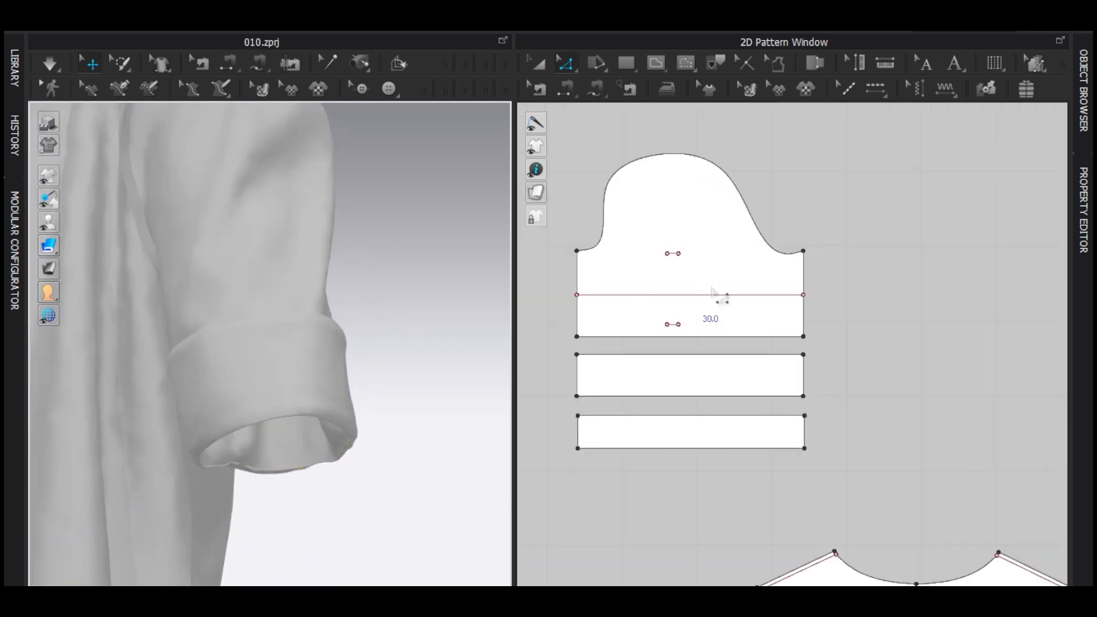
# - Draw a tall, narrow rectangular strap pattern about 30 mm wide beside the sleeve pattern
pyautogui.press('s')
pyautogui.moveTo(815, 178); pyautogui.dragTo(840, 348)
pyautogui.scroll(5, 839, 348)
pyautogui.scroll(-4, 825, 365)
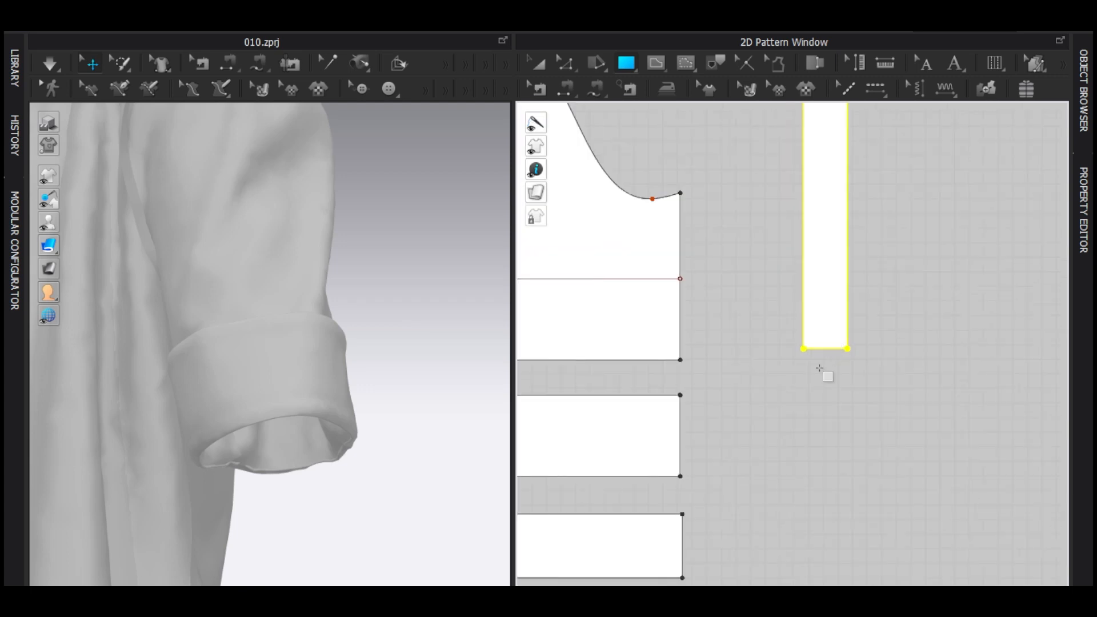
# - Narrow the rectangular strap pattern to a width of 15 mm
pyautogui.press('z')
pyautogui.click(813, 377)
pyautogui.scroll(3, 808, 349)
pyautogui.click(807, 341)
pyautogui.scroll(4, 807, 345)
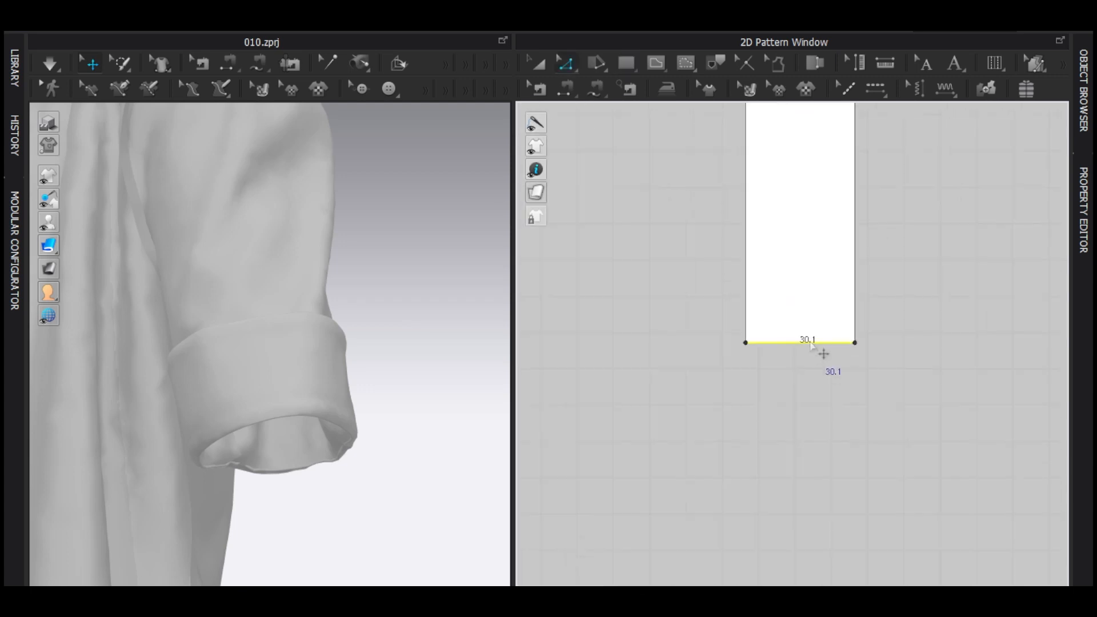
pyautogui.moveTo(832, 331); pyautogui.dragTo(806, 328)
pyautogui.scroll(-3, 806, 328)
pyautogui.scroll(-3, 802, 314)
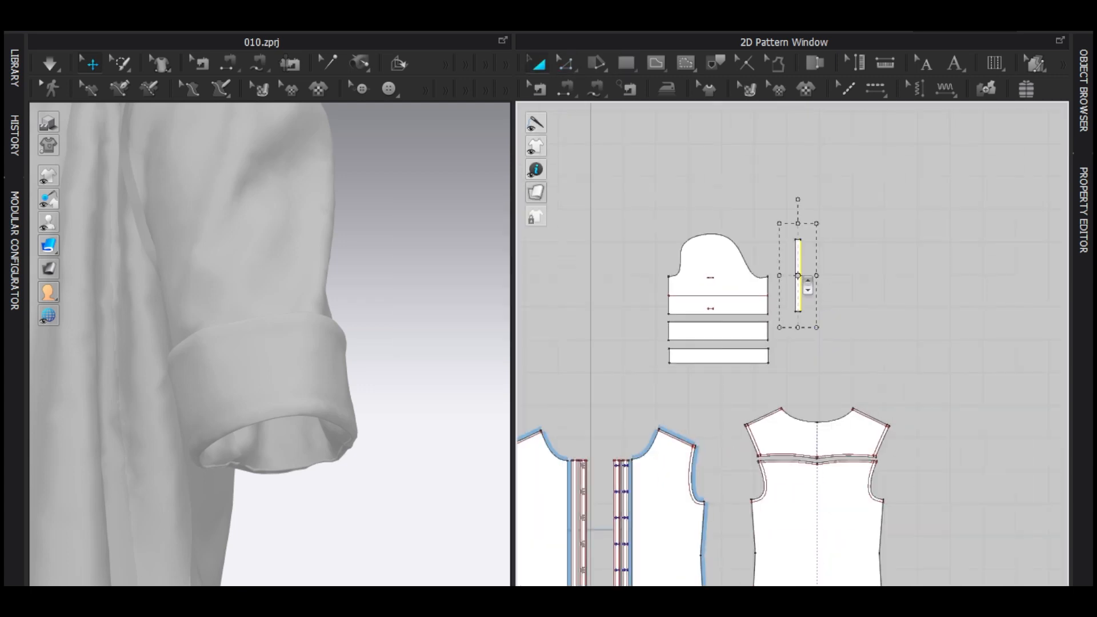
# - Sew the strap's lower edge to the 15 mm internal line inside the cuff on the sleeve pattern
pyautogui.scroll(3, 798, 294)
pyautogui.moveTo(798, 293); pyautogui.dragTo(882, 307, button='middle')
pyautogui.press('n')
pyautogui.click(878, 264)
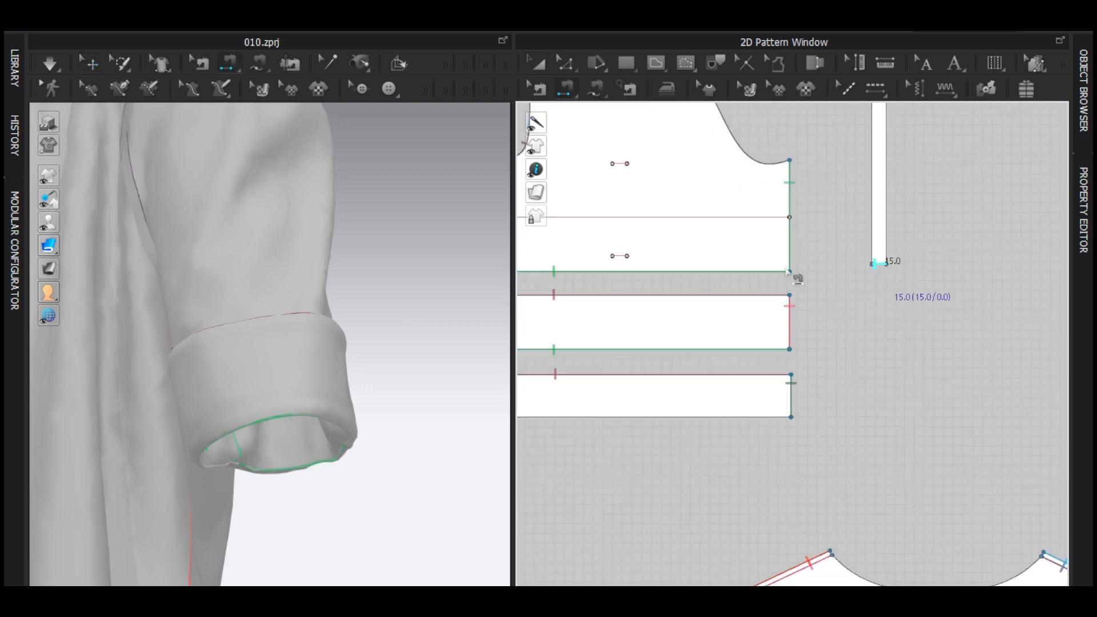
pyautogui.click(614, 257)
# - Freeze the existing garment pieces, move the strap beside the sleeve in 3D and simulate it onto the cuff's inside
pyautogui.press('a')
pyautogui.moveTo(778, 271); pyautogui.dragTo(800, 336, button='middle')
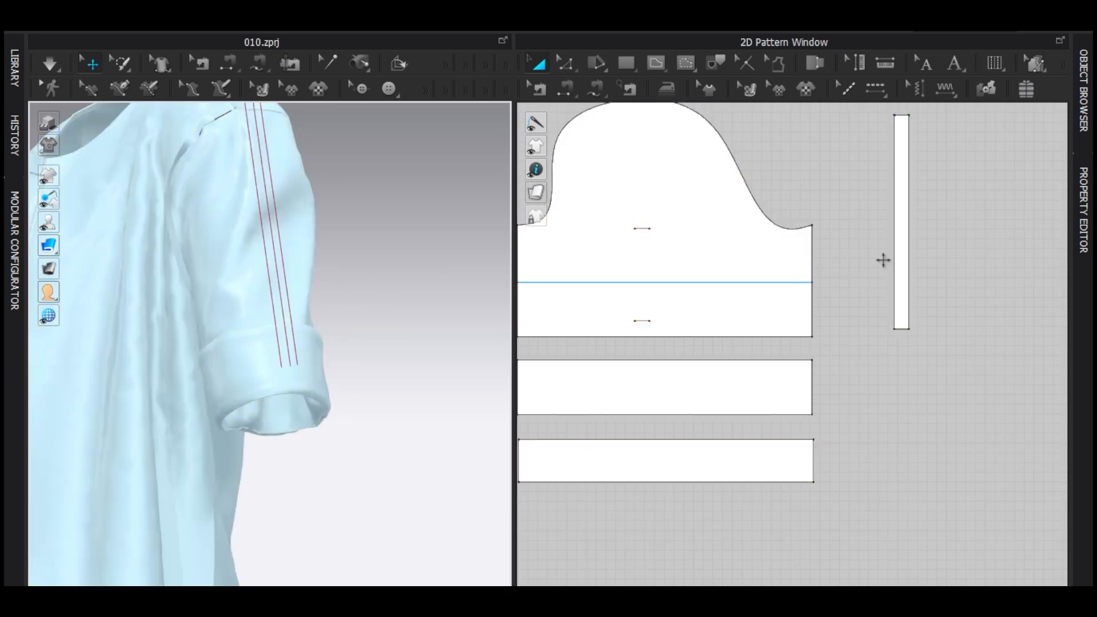
pyautogui.click(902, 220)
pyautogui.scroll(-6, 205, 211)
pyautogui.moveTo(250, 162); pyautogui.dragTo(284, 281)
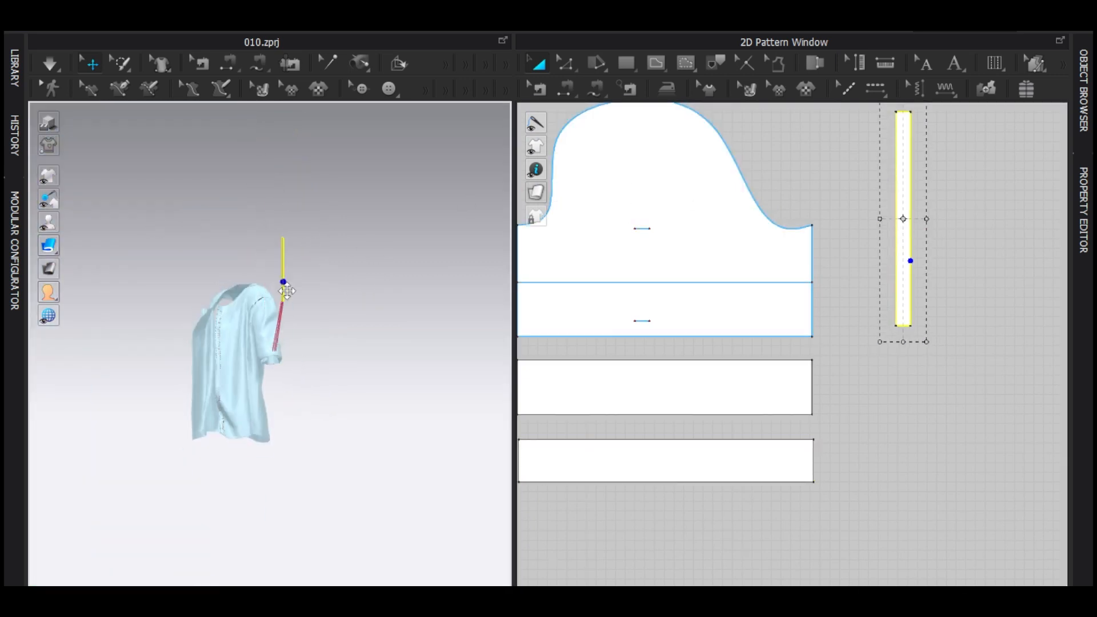
pyautogui.moveTo(284, 282); pyautogui.dragTo(257, 319, button='right')
pyautogui.scroll(2, 257, 318)
pyautogui.press('space')
pyautogui.moveTo(326, 270); pyautogui.dragTo(114, 312, button='middle')
pyautogui.press('space')
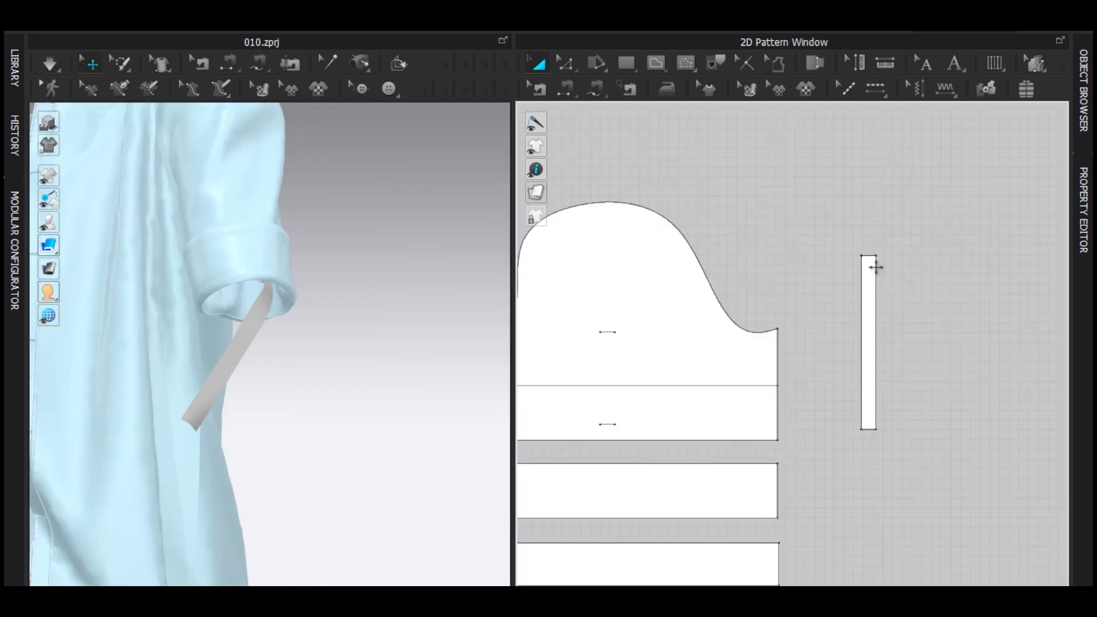
# - Shorten the strap and sew its upper edge to the internal line above the cuff fold so it wraps around the cuff
pyautogui.press('n')
pyautogui.click(865, 255)
pyautogui.click(607, 332)
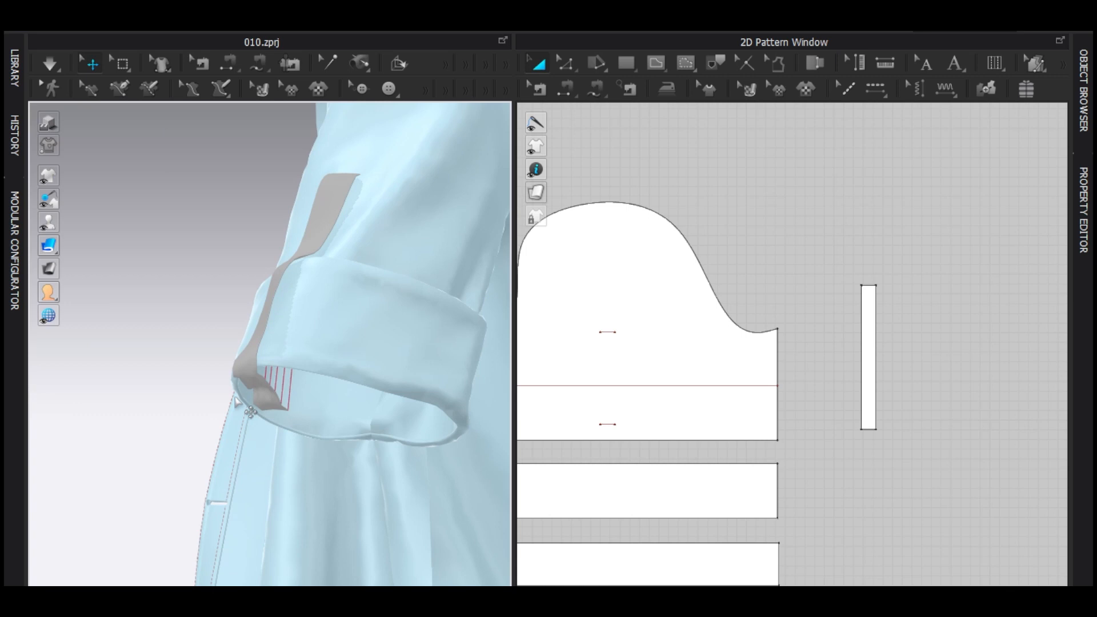
# - Unfreeze all garment pieces and simulate the whole sleeve with the strap
pyautogui.hotkey('ctrl', 'a')
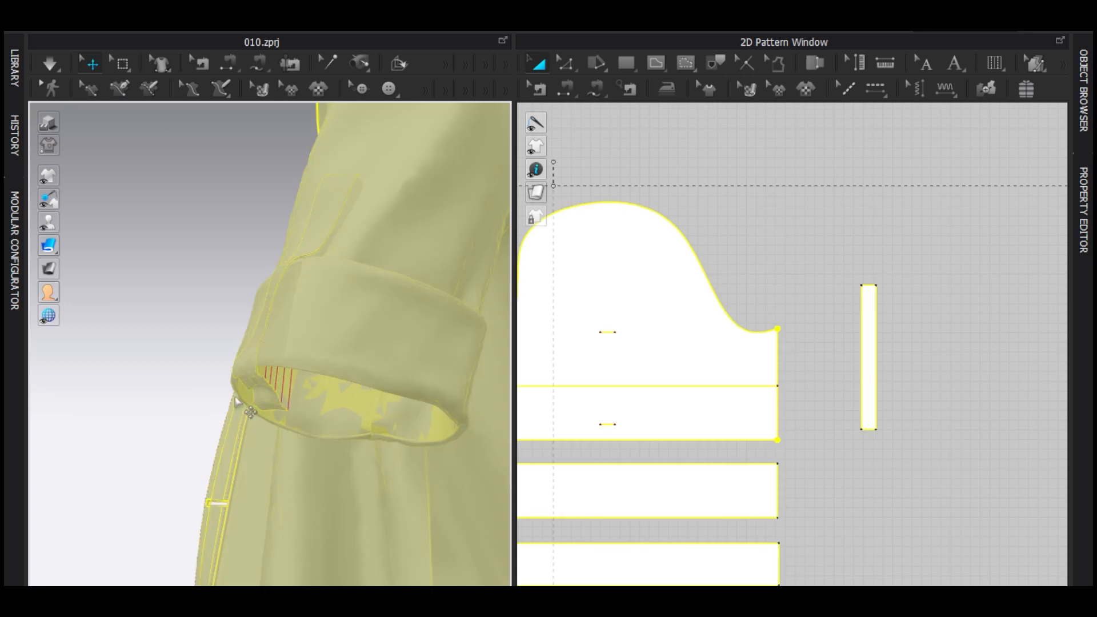
pyautogui.click(184, 321)
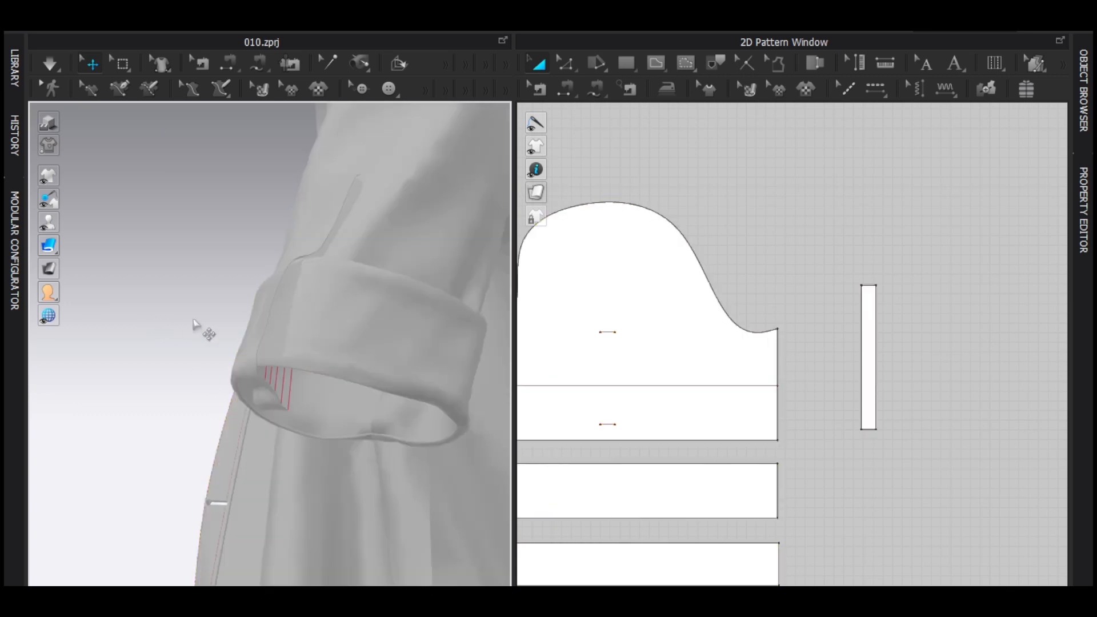
pyautogui.press('space')
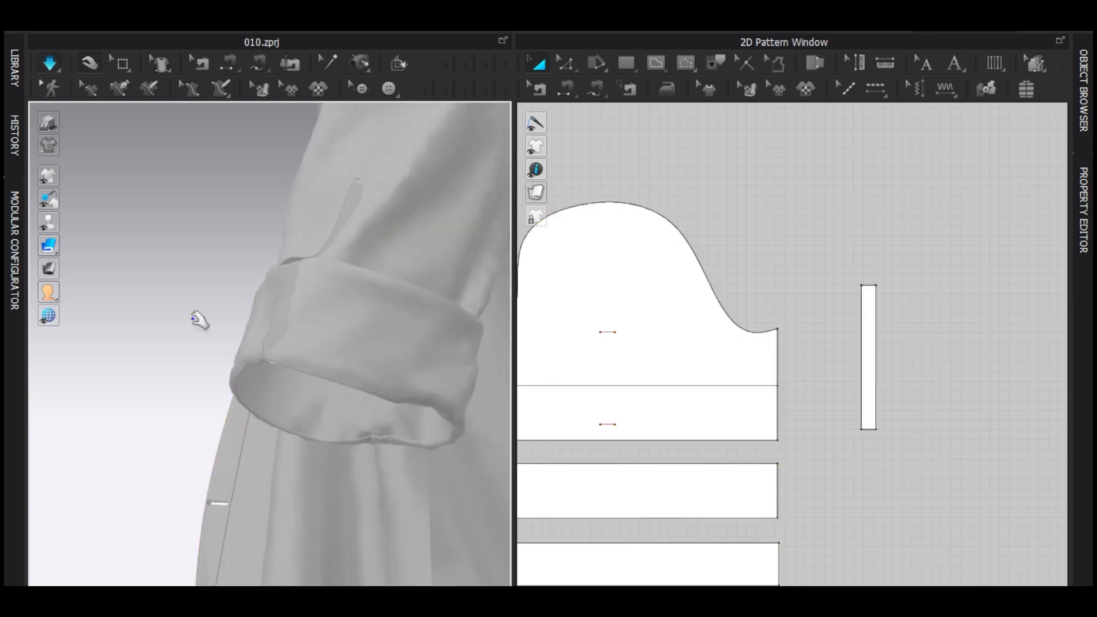
pyautogui.press('space')
# - Shorten the strap further from its upper end and simulate it tighter around the cuff
pyautogui.moveTo(234, 310); pyautogui.dragTo(166, 365, button='right')
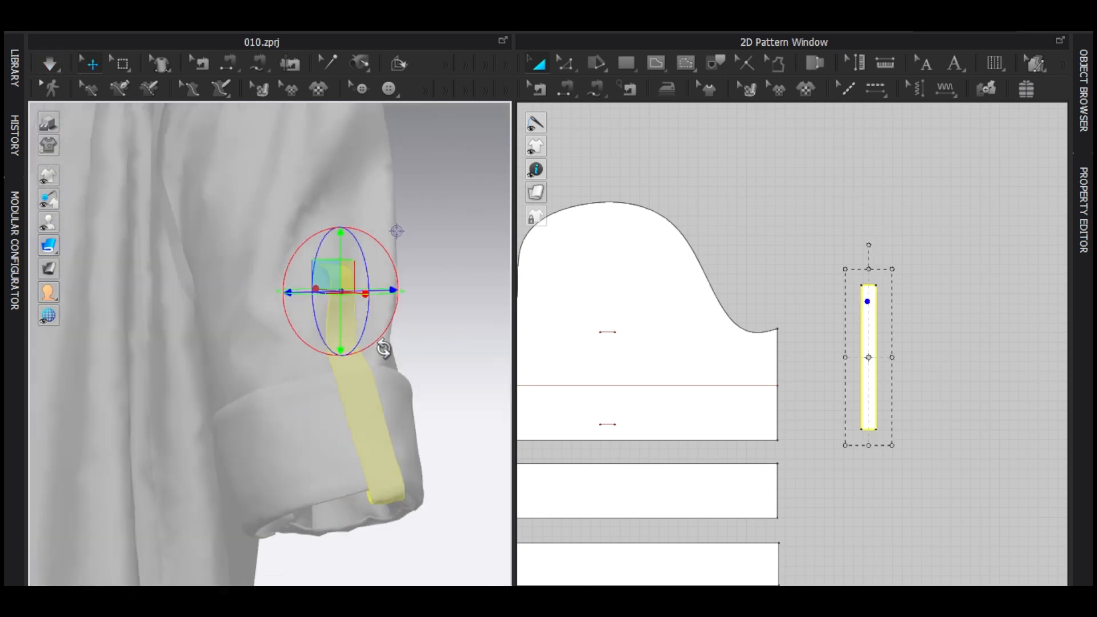
pyautogui.moveTo(384, 349); pyautogui.dragTo(491, 297, button='right')
pyautogui.scroll(3, 880, 324)
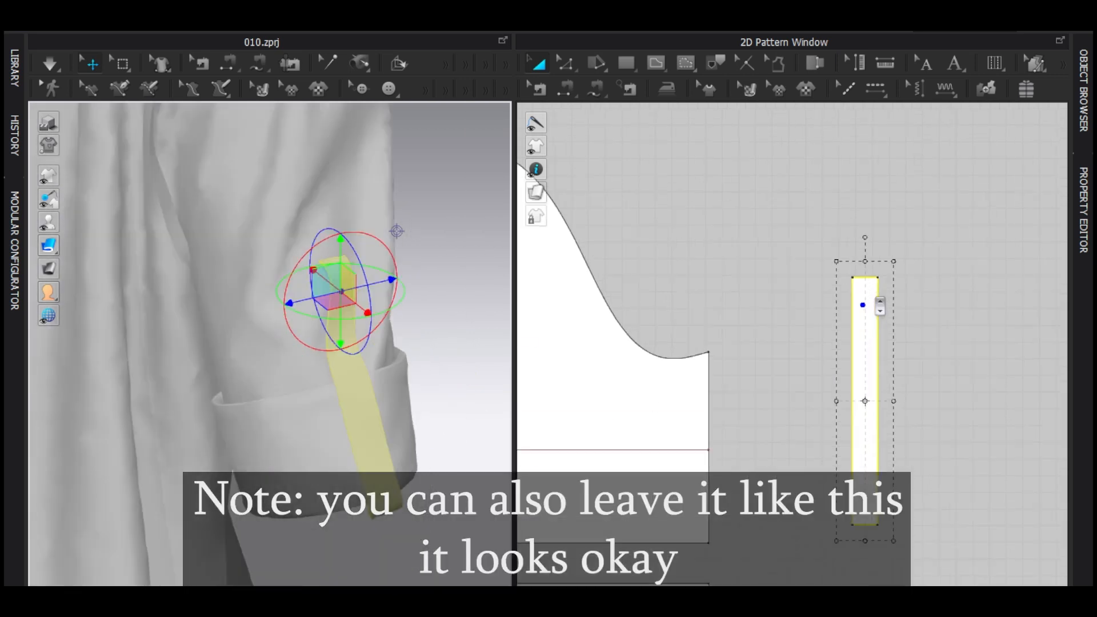
pyautogui.hotkey('ctrl', 'z')
pyautogui.press('space')
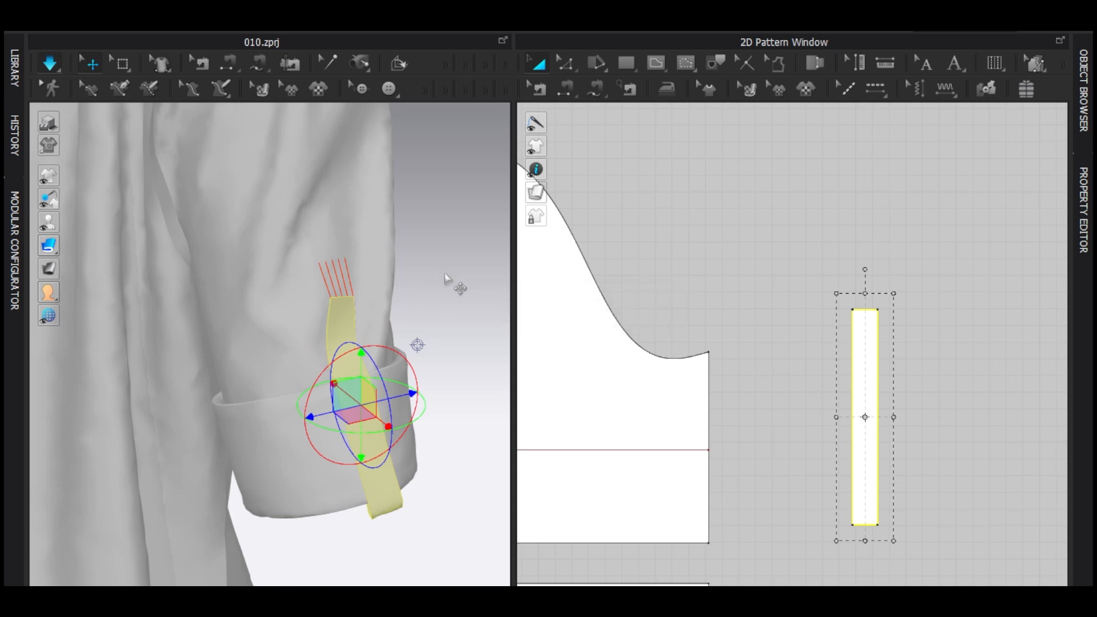
pyautogui.press('space')
pyautogui.moveTo(448, 280); pyautogui.dragTo(343, 280, button='right')
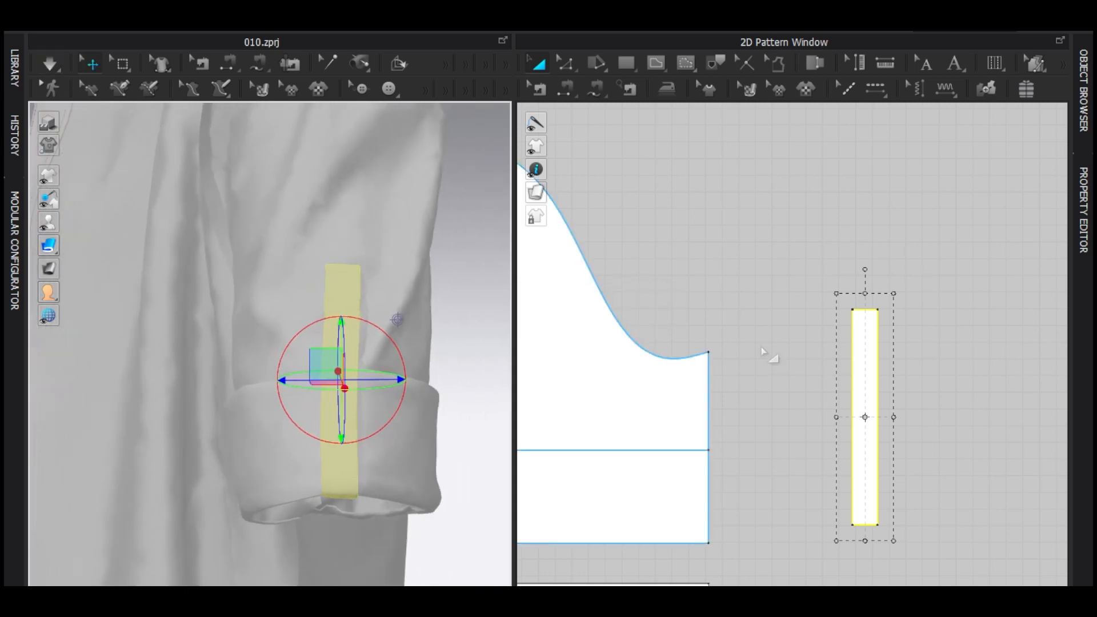
# - Set the strap's particle distance to 4 mm, trim its upper end slightly and simulate the strap again
pyautogui.click(1084, 208)
pyautogui.click(515, 318)
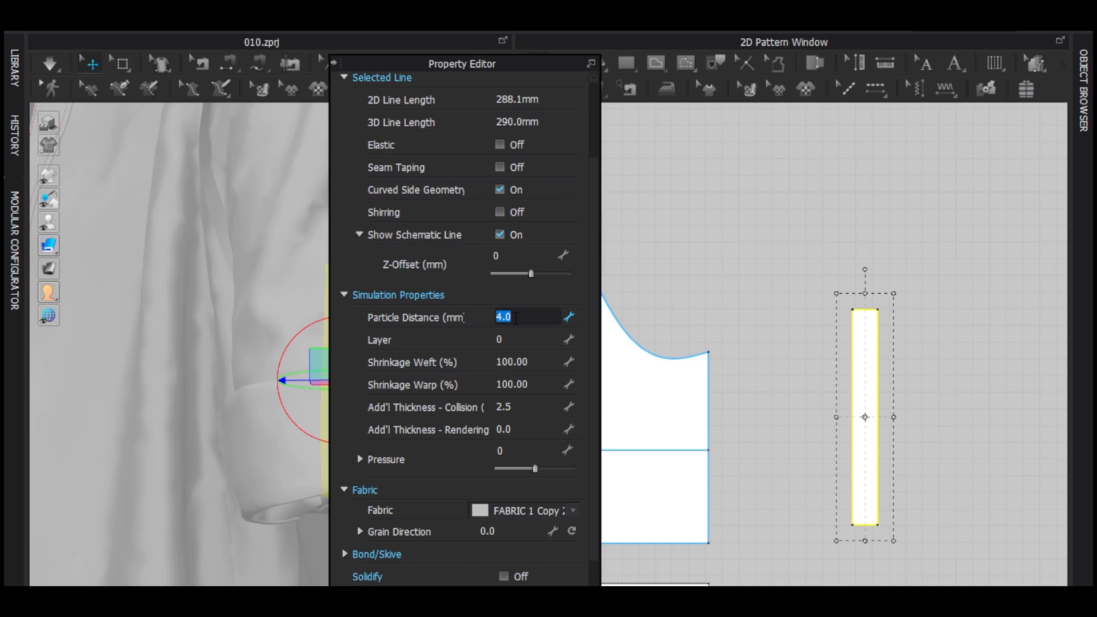
pyautogui.press('Return')
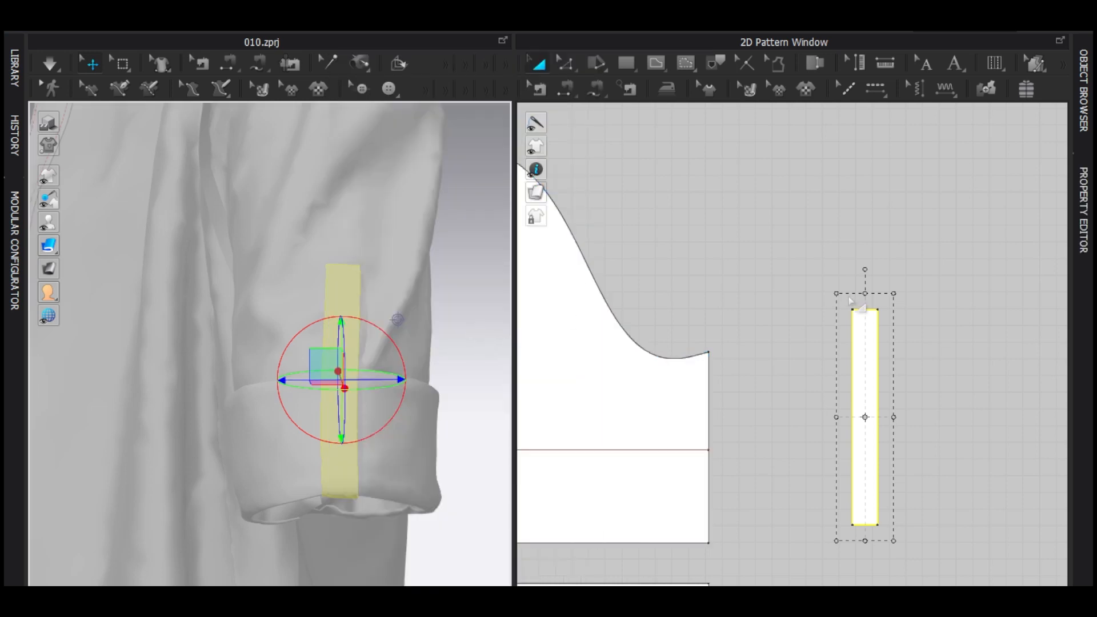
pyautogui.press('space')
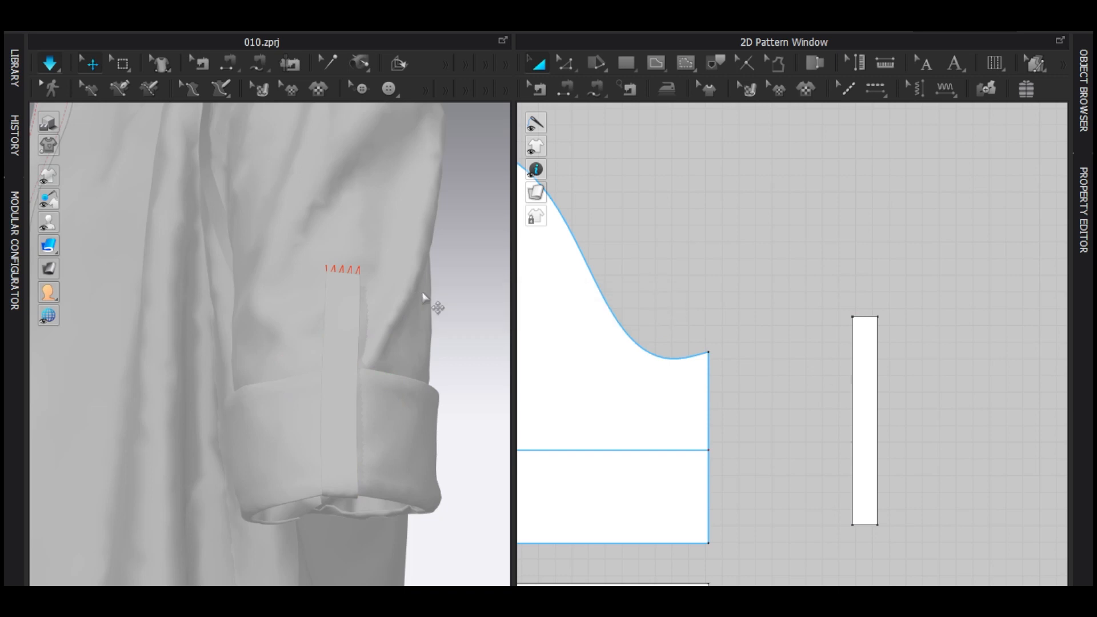
pyautogui.press('space')
pyautogui.moveTo(400, 326); pyautogui.dragTo(258, 364, button='right')
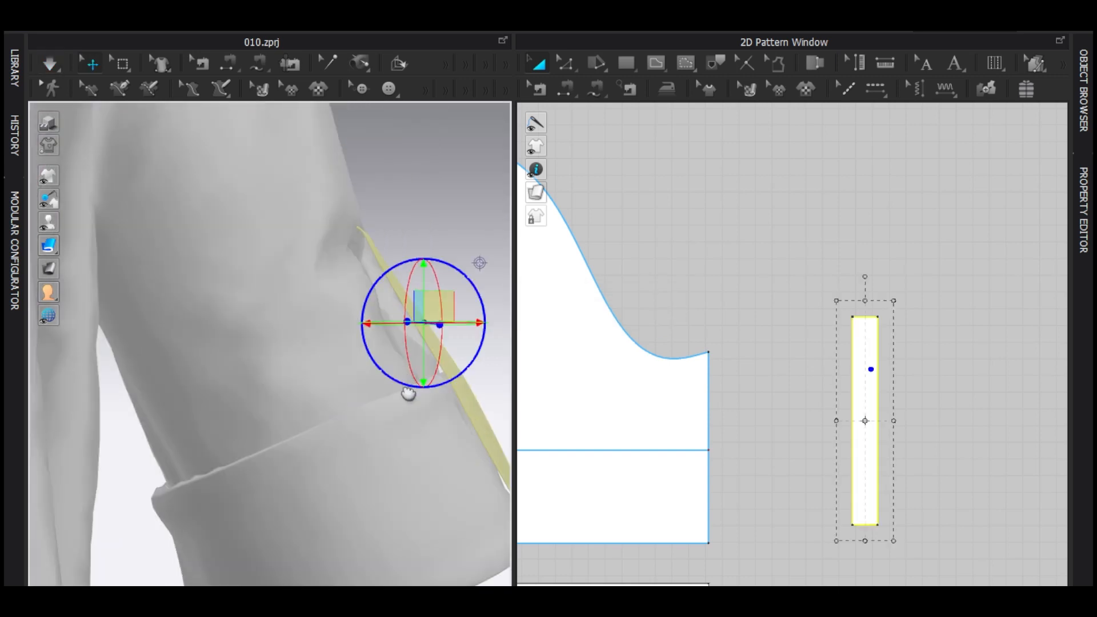
pyautogui.moveTo(407, 394); pyautogui.dragTo(320, 400, button='right')
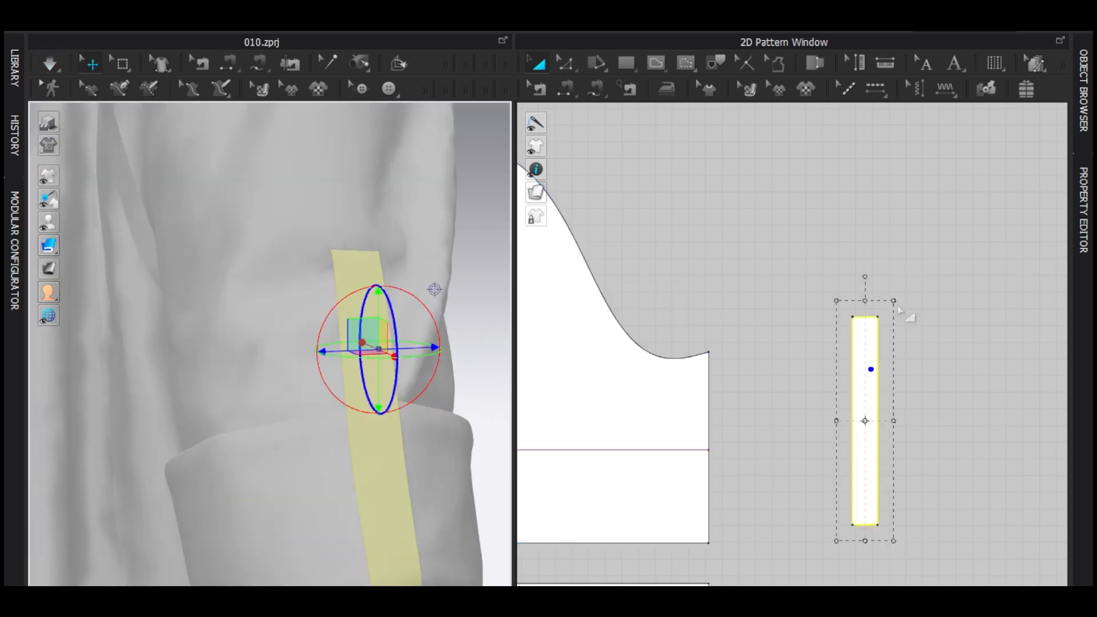
# - Extend the strap's upper edge outward by 10 mm with Offset Pattern Outline, creating an internal line at the original edge
pyautogui.scroll(5, 866, 300)
pyautogui.scroll(2, 825, 363)
pyautogui.click(834, 285)
pyautogui.moveTo(858, 342); pyautogui.dragTo(818, 359, button='middle')
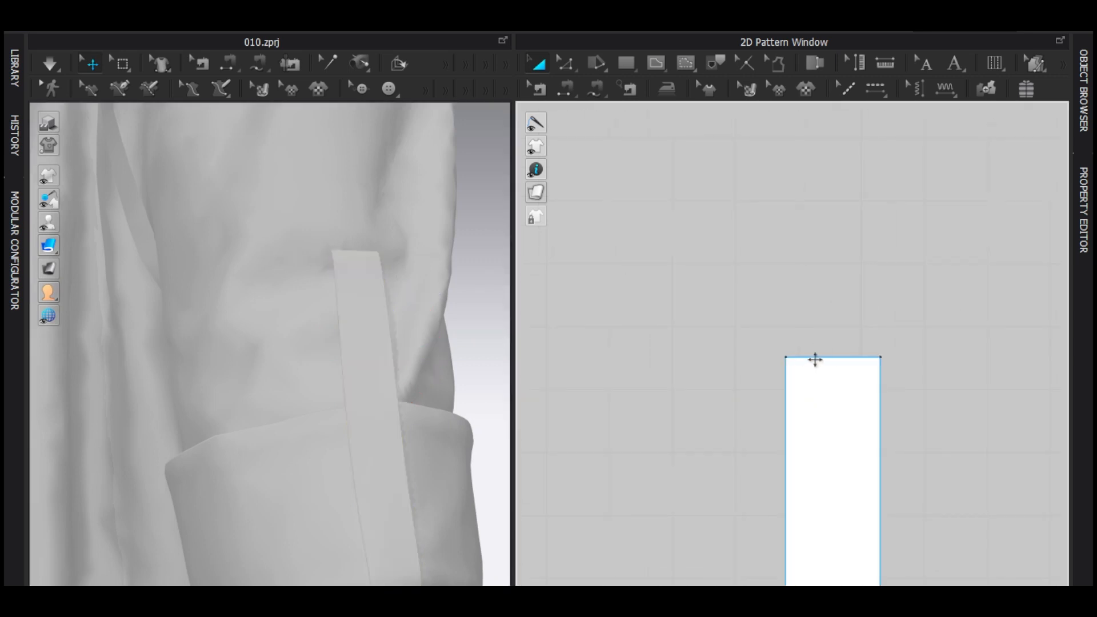
pyautogui.press('z')
pyautogui.click(831, 359)
pyautogui.rightClick(830, 363)
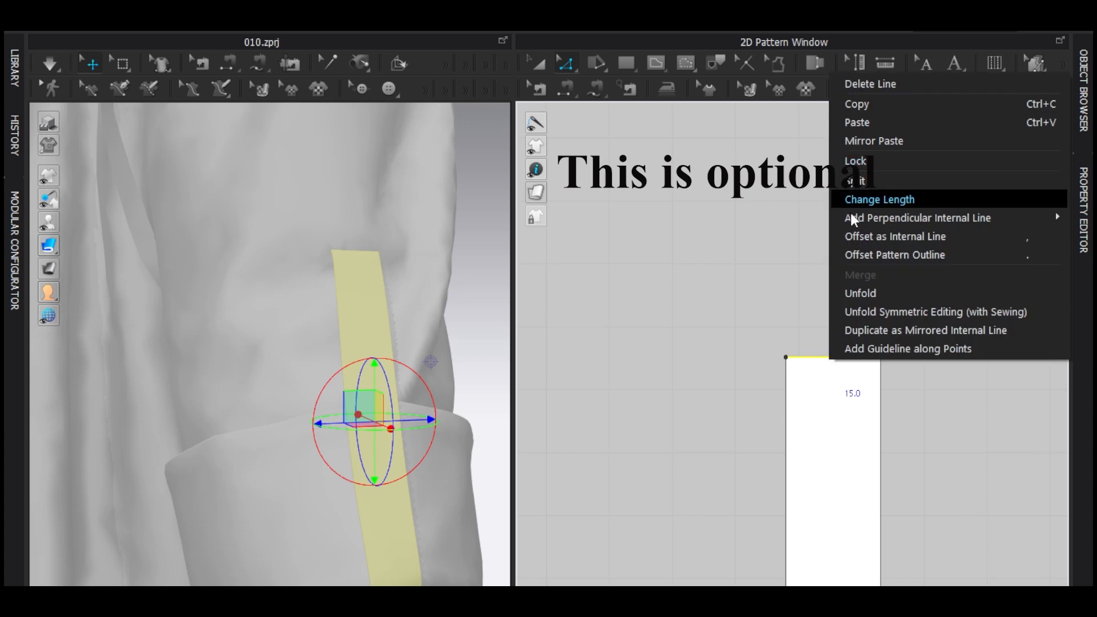
pyautogui.click(876, 253)
pyautogui.scroll(10, 654, 172)
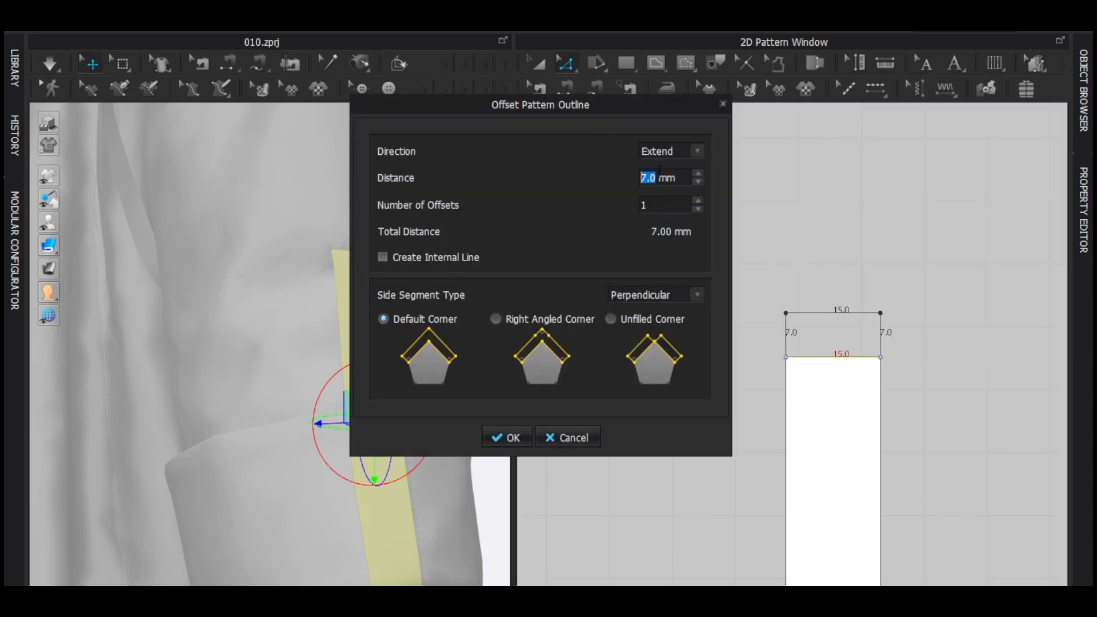
pyautogui.scroll(-2, 657, 170)
pyautogui.scroll(-3, 659, 170)
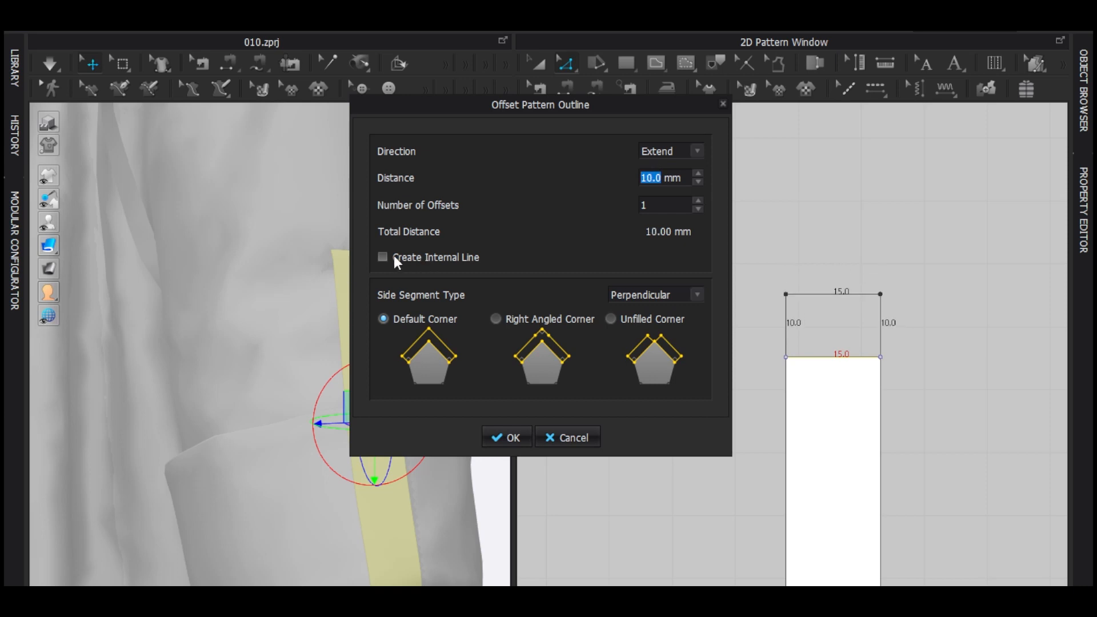
pyautogui.click(506, 437)
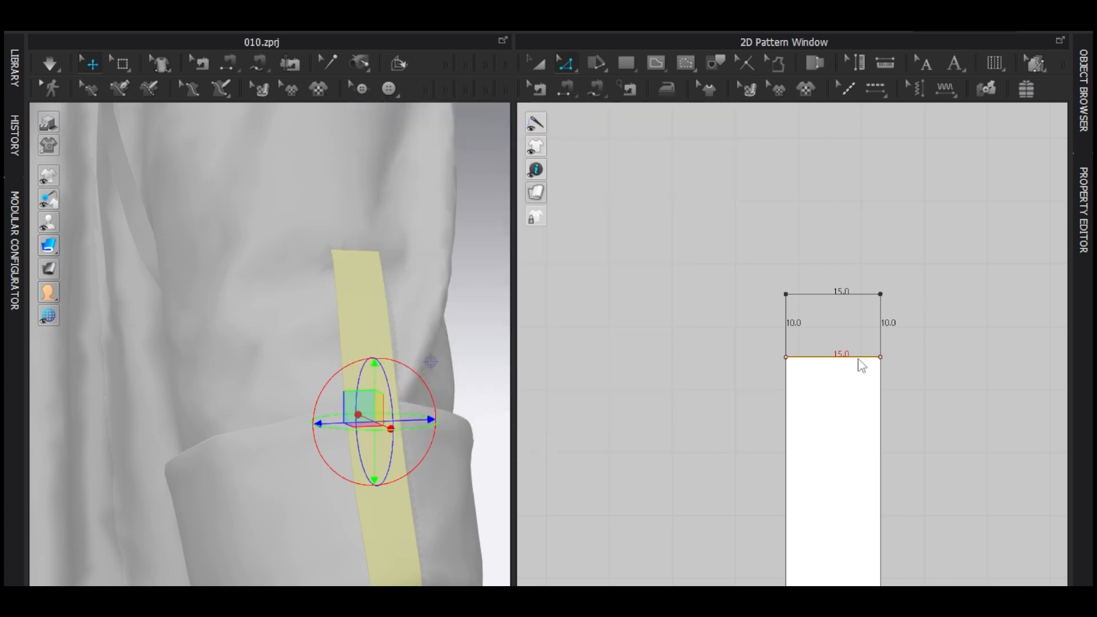
# - Add a point at the middle of the strap's upper edge and lower both corners to form a pointed tip
pyautogui.scroll(1, 856, 301)
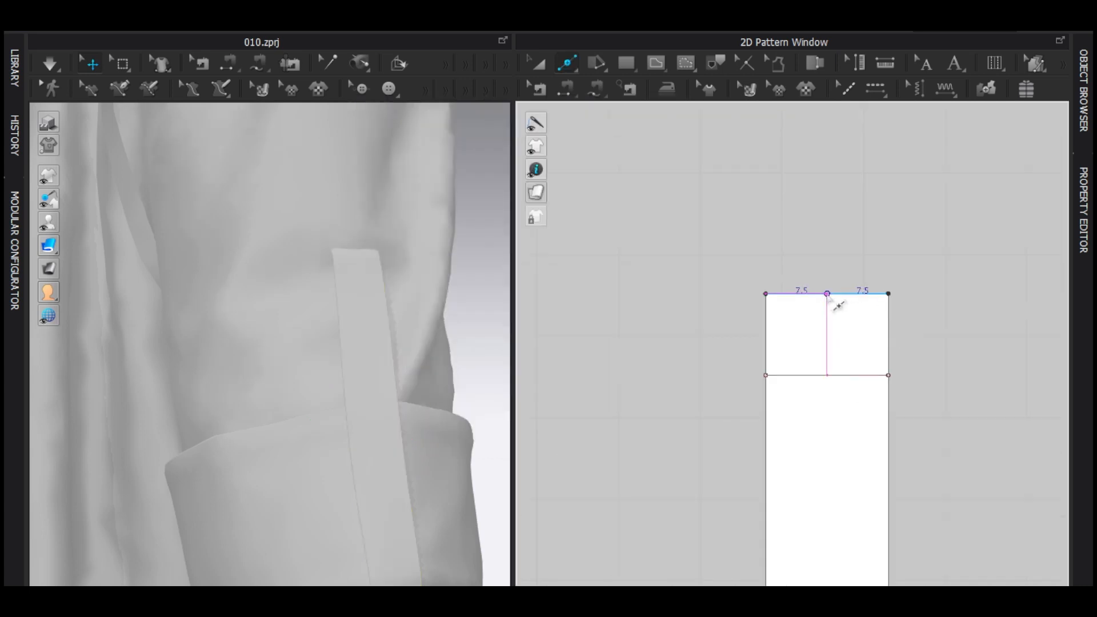
pyautogui.click(827, 296)
pyautogui.press('z')
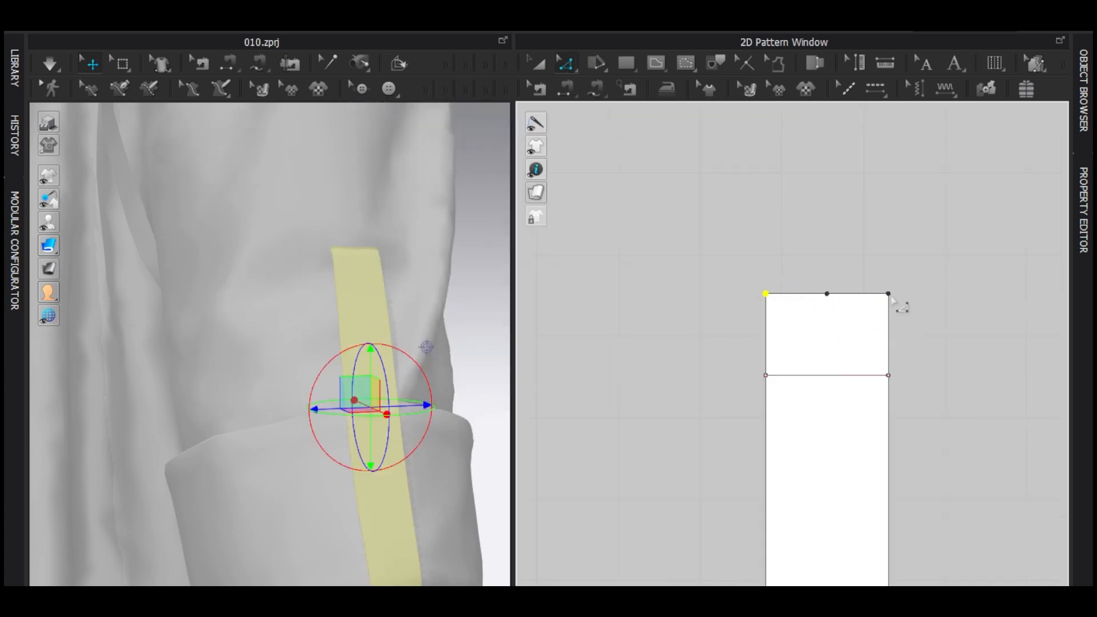
pyautogui.moveTo(889, 331); pyautogui.dragTo(897, 367)
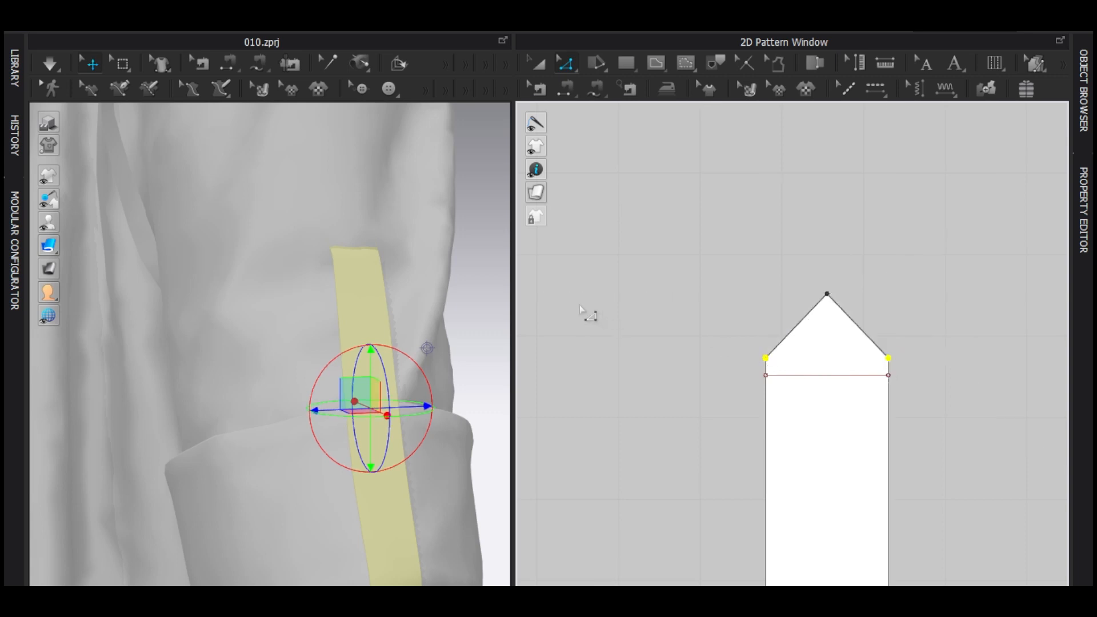
# - Select the mesh of the strap's pointed end, pull it outward from the sleeve and simulate
pyautogui.press('a')
pyautogui.moveTo(380, 309); pyautogui.dragTo(429, 286, button='right')
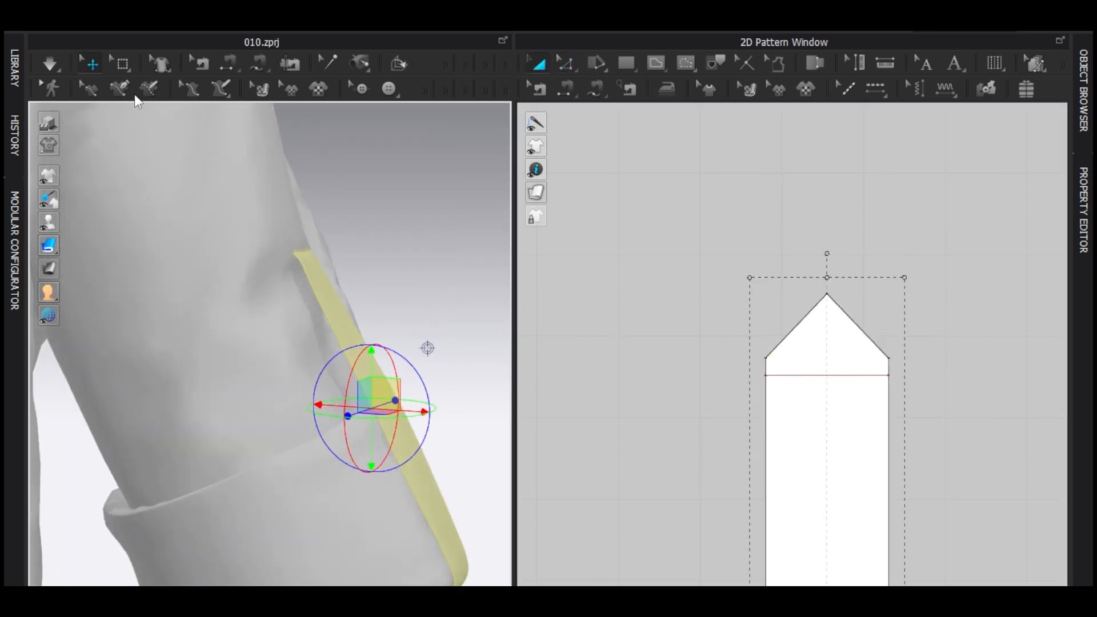
pyautogui.click(120, 65)
pyautogui.moveTo(722, 248); pyautogui.dragTo(953, 444)
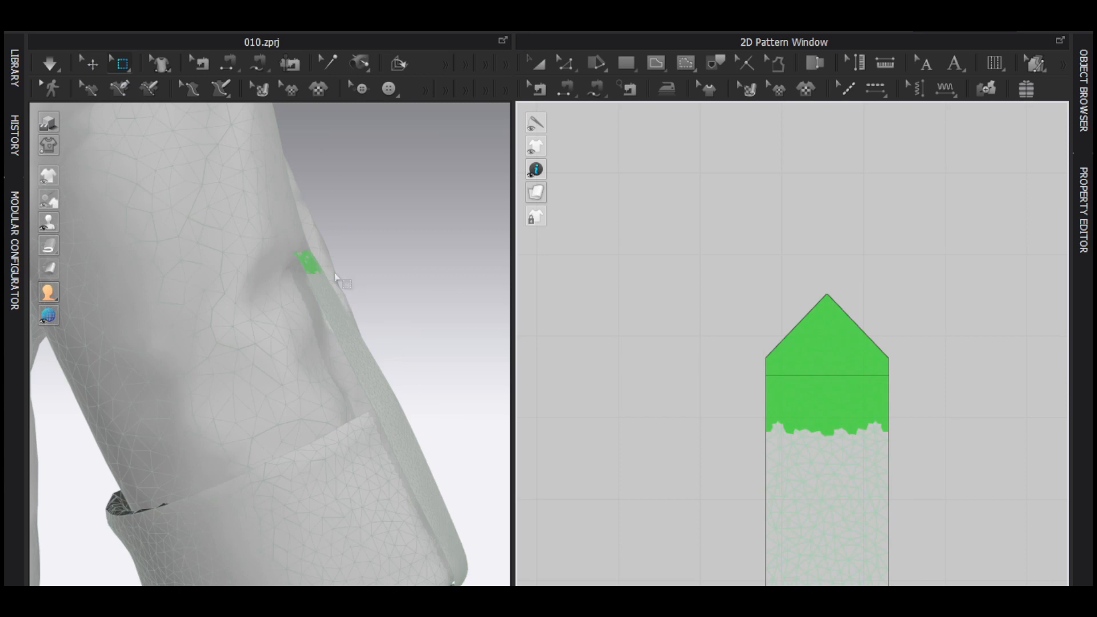
pyautogui.moveTo(329, 258); pyautogui.dragTo(333, 249)
pyautogui.press('Escape')
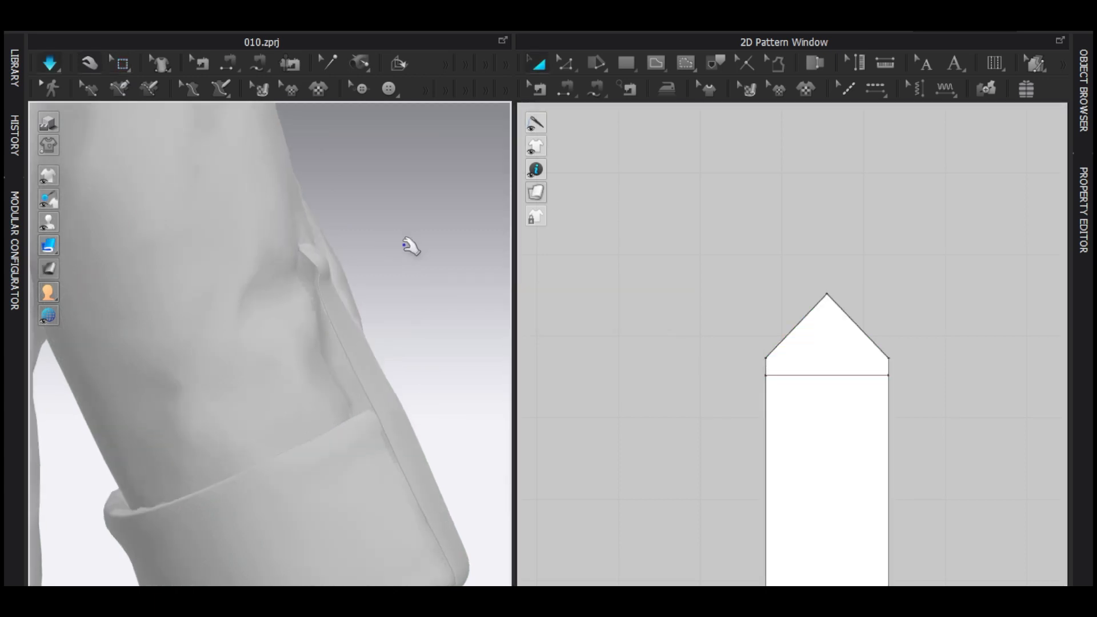
# - Delete the existing seam at the strap's pointed end
pyautogui.press('b')
pyautogui.click(802, 327)
pyautogui.press('Delete')
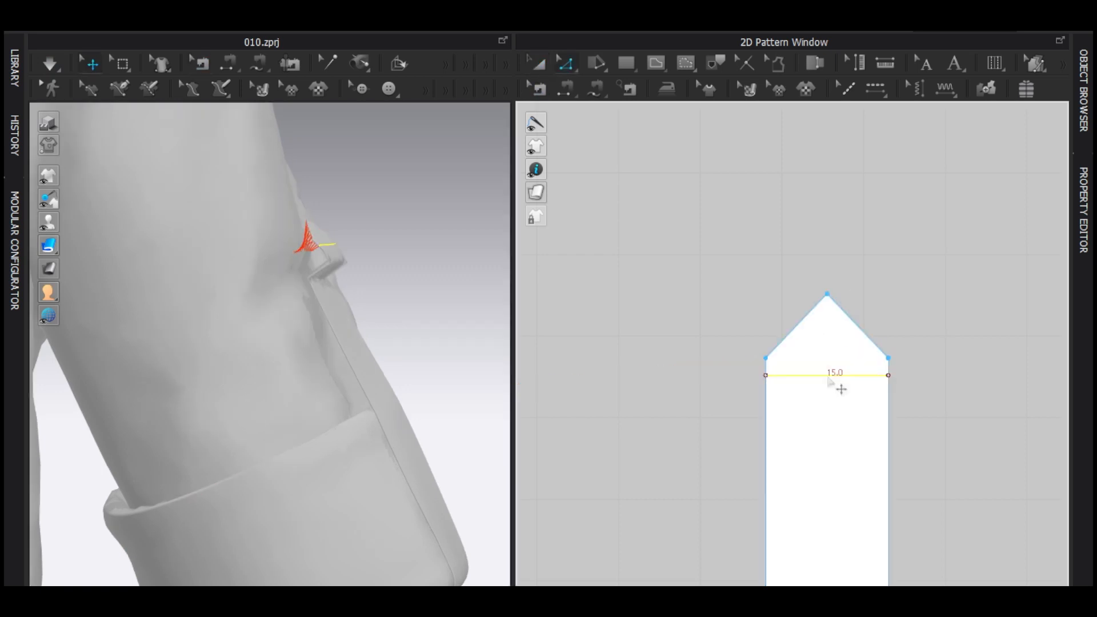
# - Sew the strap's internal line below the point to the upper short internal line on the sleeve with Segment Sewing and simulate
pyautogui.rightClick(835, 377)
pyautogui.press('Escape')
pyautogui.press('n')
pyautogui.scroll(-3, 831, 335)
pyautogui.press('n')
pyautogui.click(852, 330)
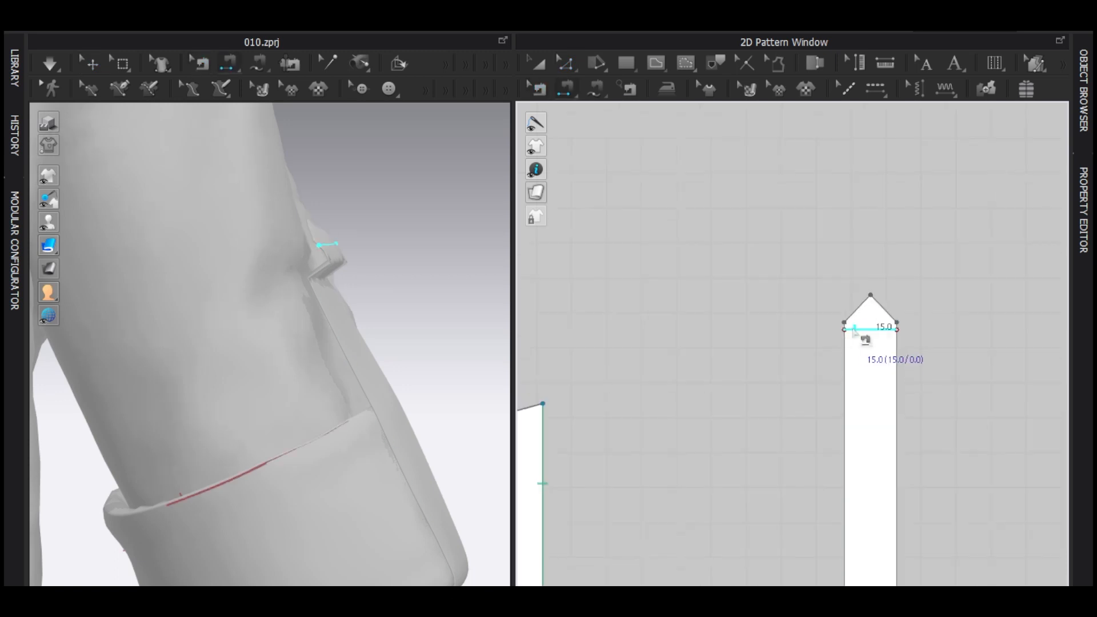
pyautogui.scroll(-3, 847, 333)
pyautogui.moveTo(600, 402); pyautogui.dragTo(743, 358, button='middle')
pyautogui.moveTo(608, 356); pyautogui.dragTo(846, 354, button='middle')
pyautogui.click(752, 346)
pyautogui.press('q')
pyautogui.press('space')
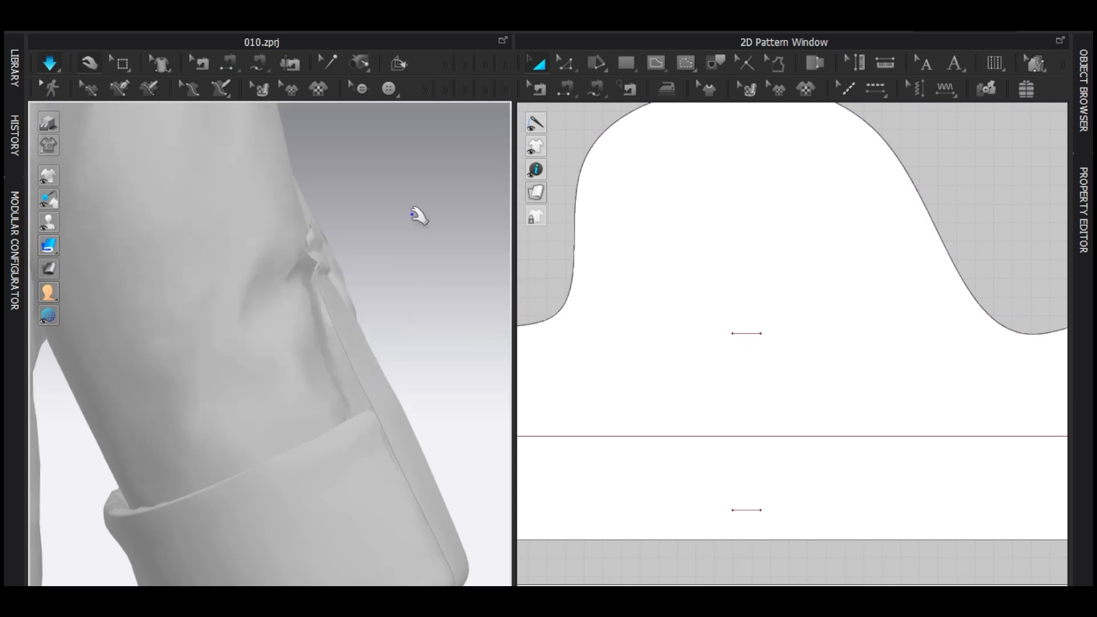
pyautogui.press('space')
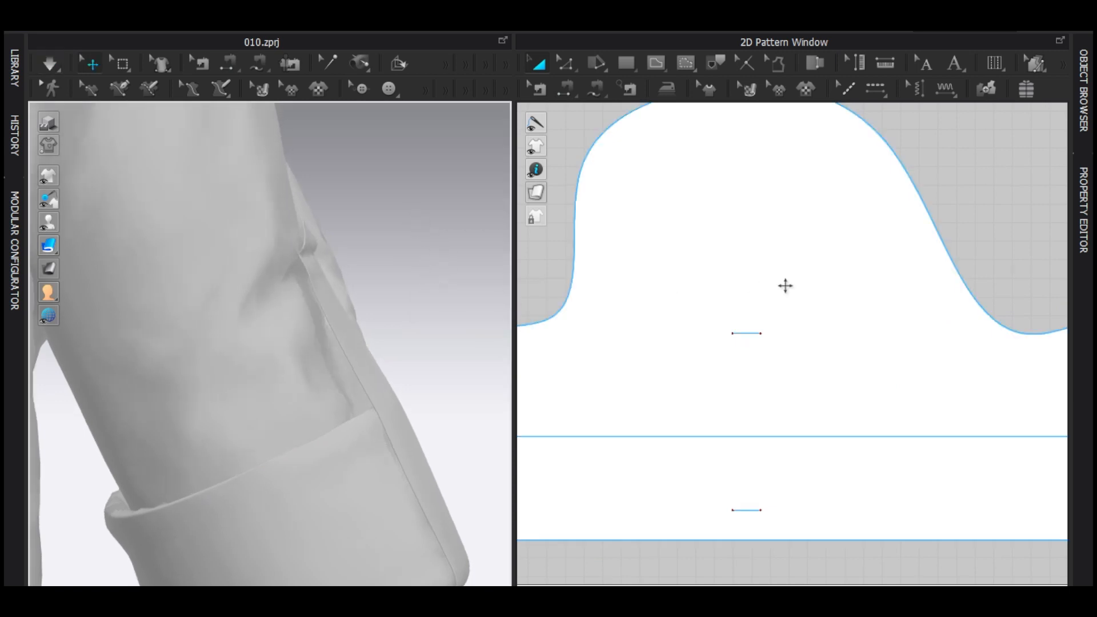
# - Set the strap's additional rendering thickness to 0.6 mm and simulate the garment
pyautogui.scroll(-5, 786, 284)
pyautogui.scroll(3, 906, 318)
pyautogui.scroll(2, 783, 330)
pyautogui.click(751, 297)
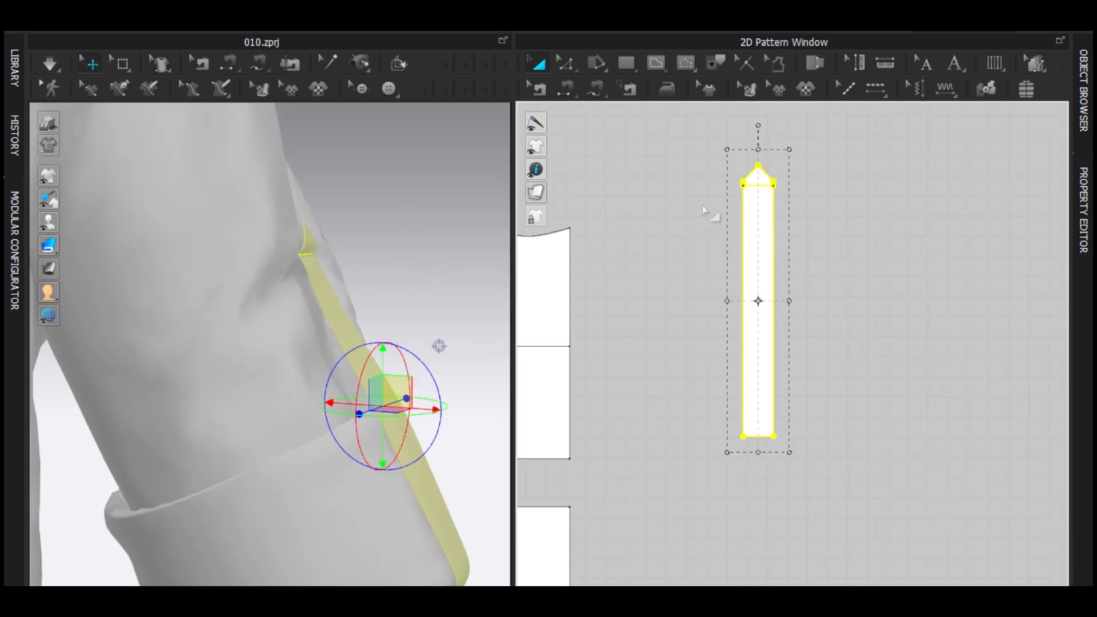
pyautogui.click(519, 429)
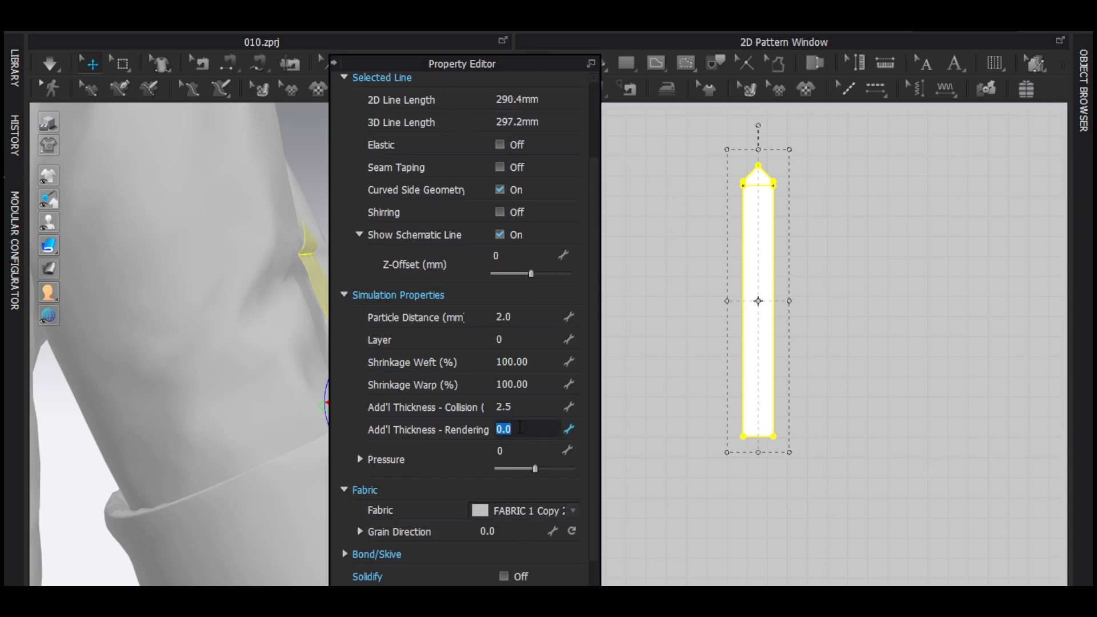
pyautogui.write('1')
pyautogui.press('Return')
pyautogui.click(517, 512)
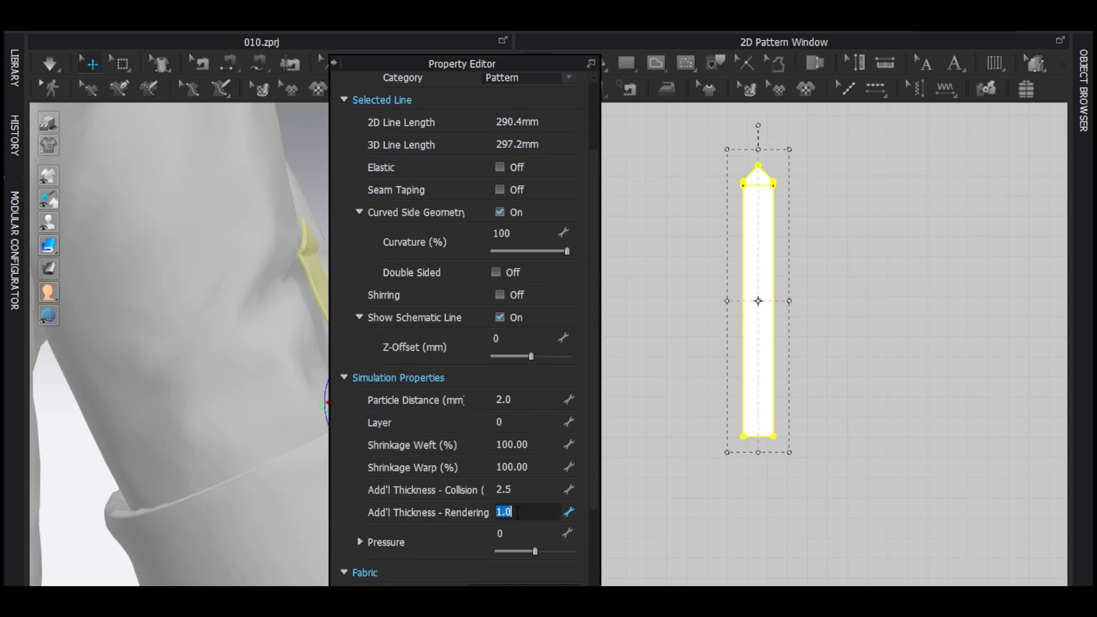
pyautogui.write('.6')
pyautogui.press('Return')
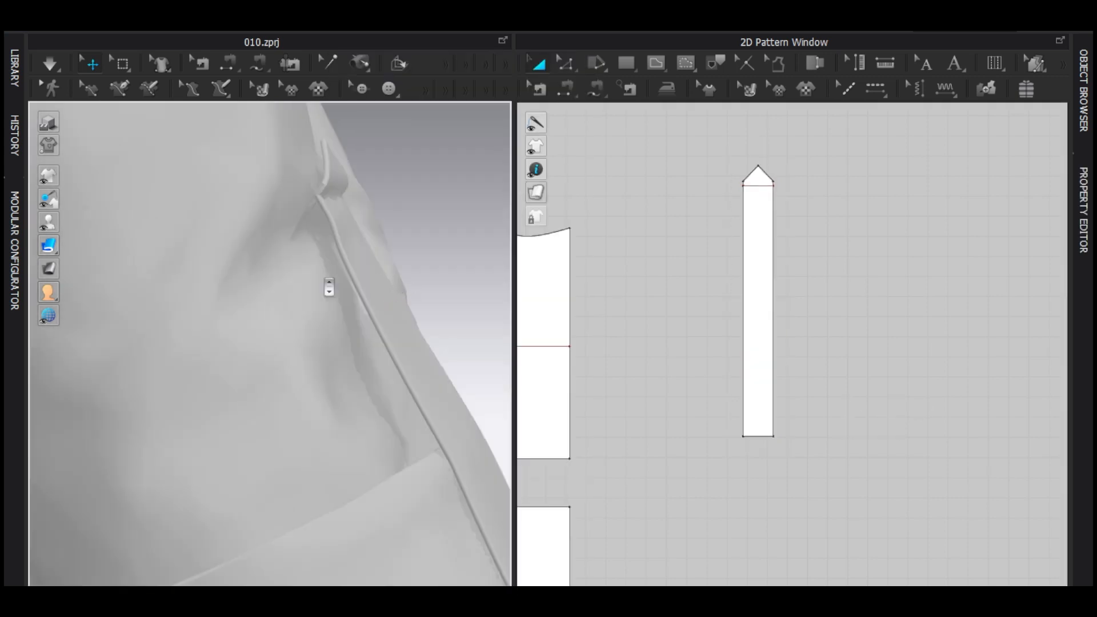
pyautogui.scroll(-5, 329, 287)
pyautogui.press('space')
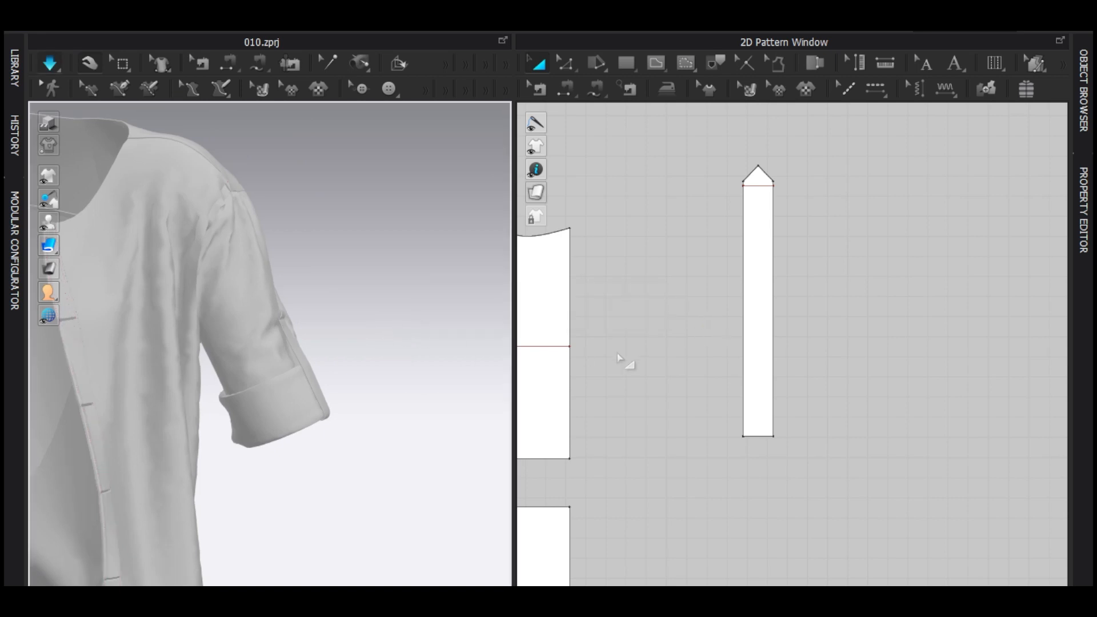
# - Open the main sleeve pattern's particle distance for editing, then clear the selection
pyautogui.scroll(-5, 618, 358)
pyautogui.click(657, 262)
pyautogui.doubleClick(533, 318)
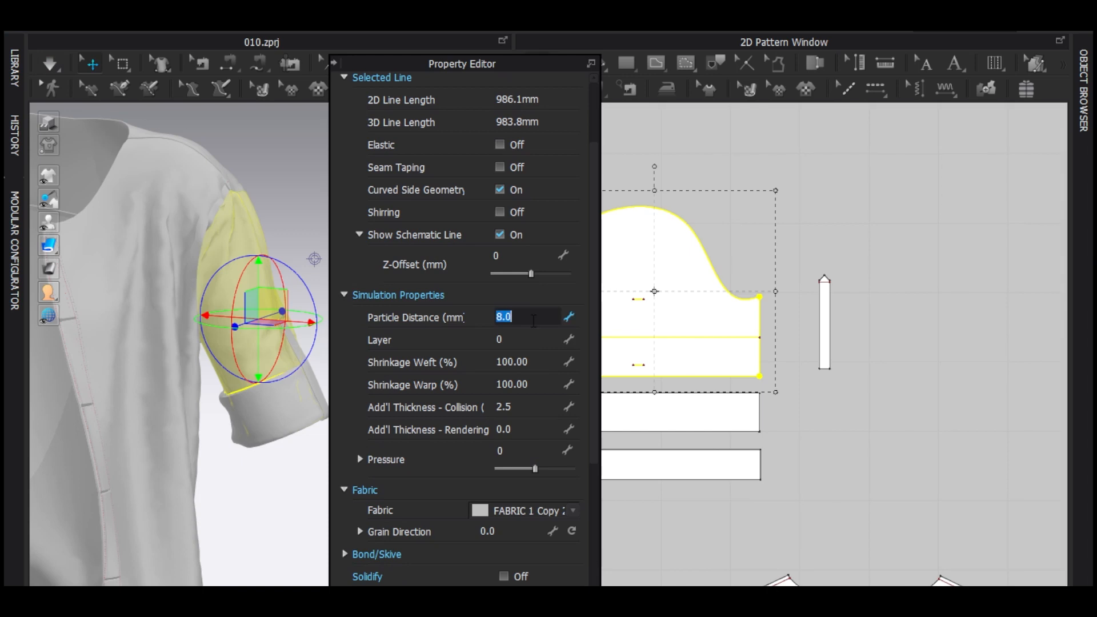
pyautogui.press('Return')
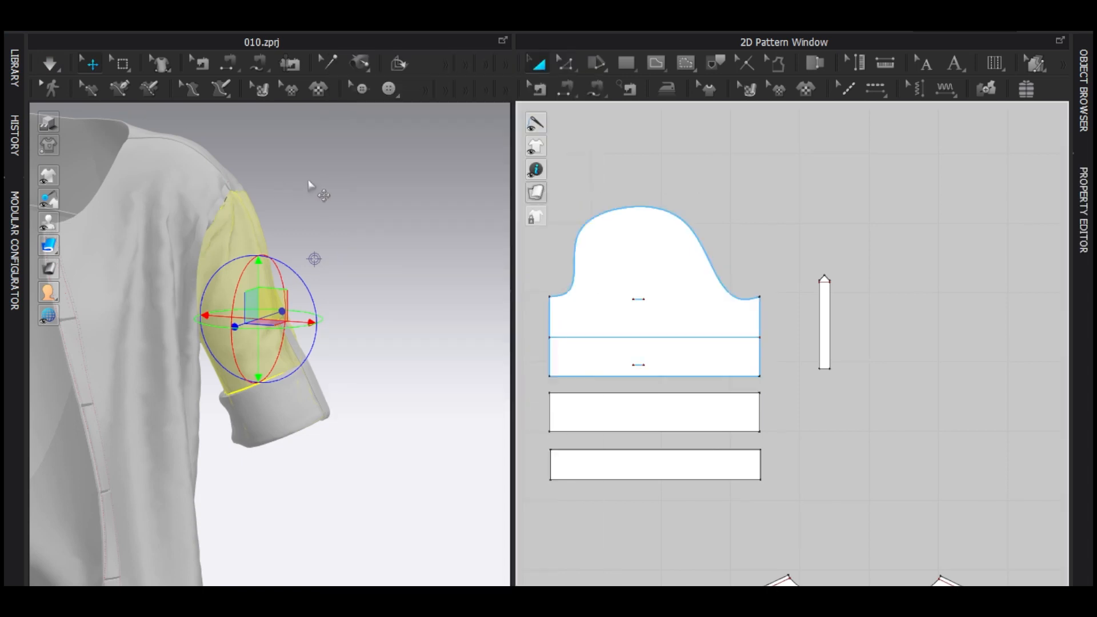
pyautogui.click(766, 269)
# - Select the sleeve, both cuff strips and the strap, and place a symmetric copy with sewing beside them for the opposite arm
pyautogui.scroll(-3, 830, 242)
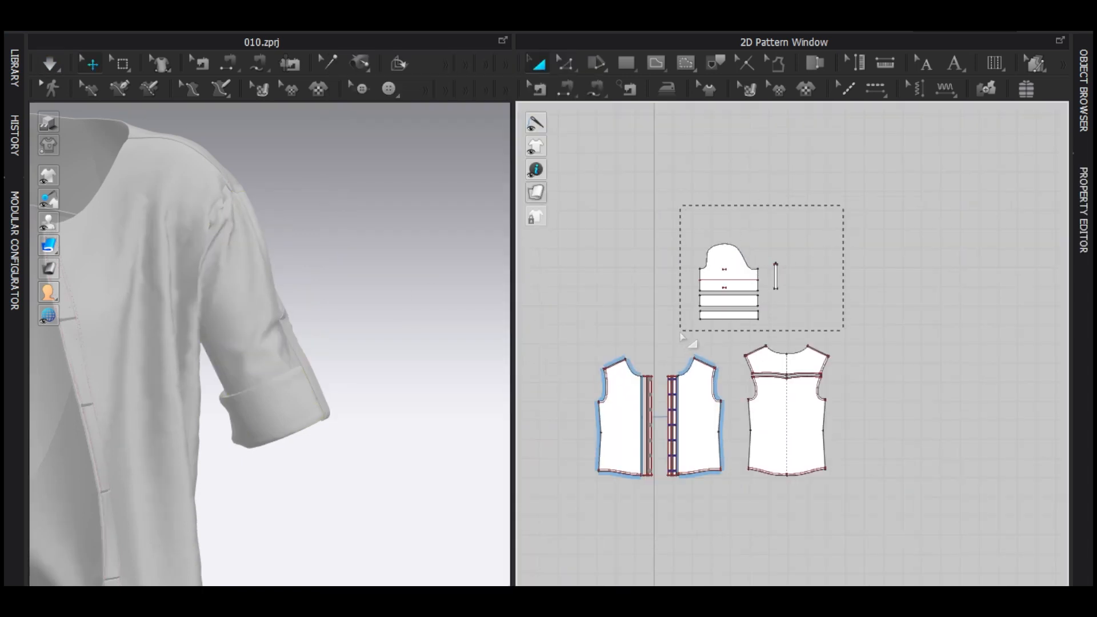
pyautogui.moveTo(683, 339); pyautogui.dragTo(685, 340)
pyautogui.moveTo(730, 350); pyautogui.dragTo(789, 294, button='middle')
pyautogui.hotkey('ctrl', 'r')
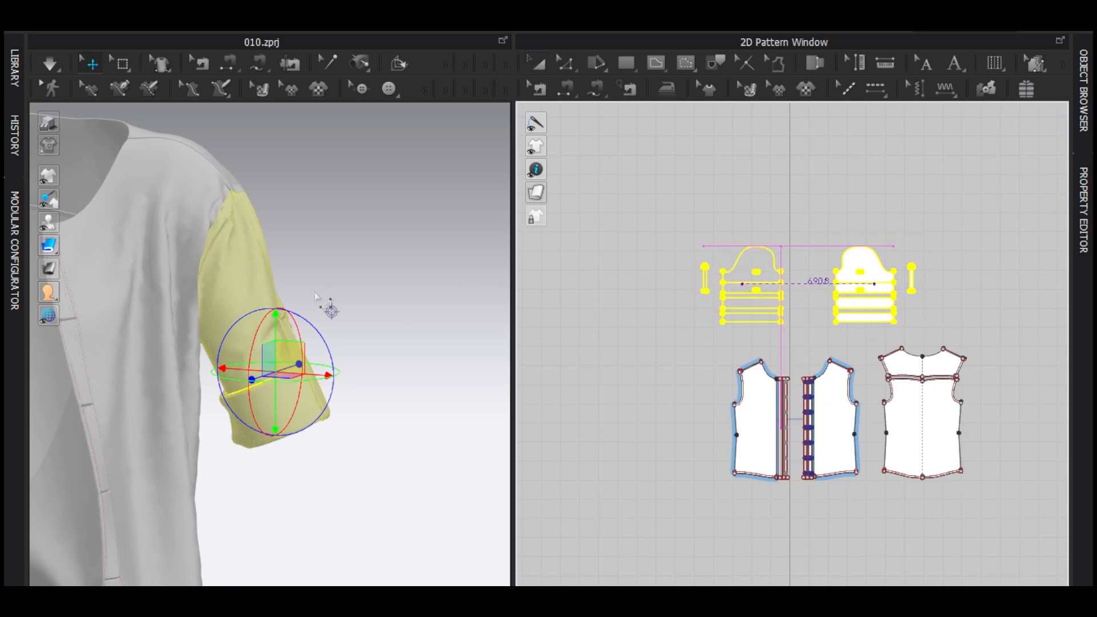
# - Show the avatar, simulate the shirt to attach the mirrored sleeve to the armhole, and deselect the patterns
pyautogui.scroll(-5, 331, 311)
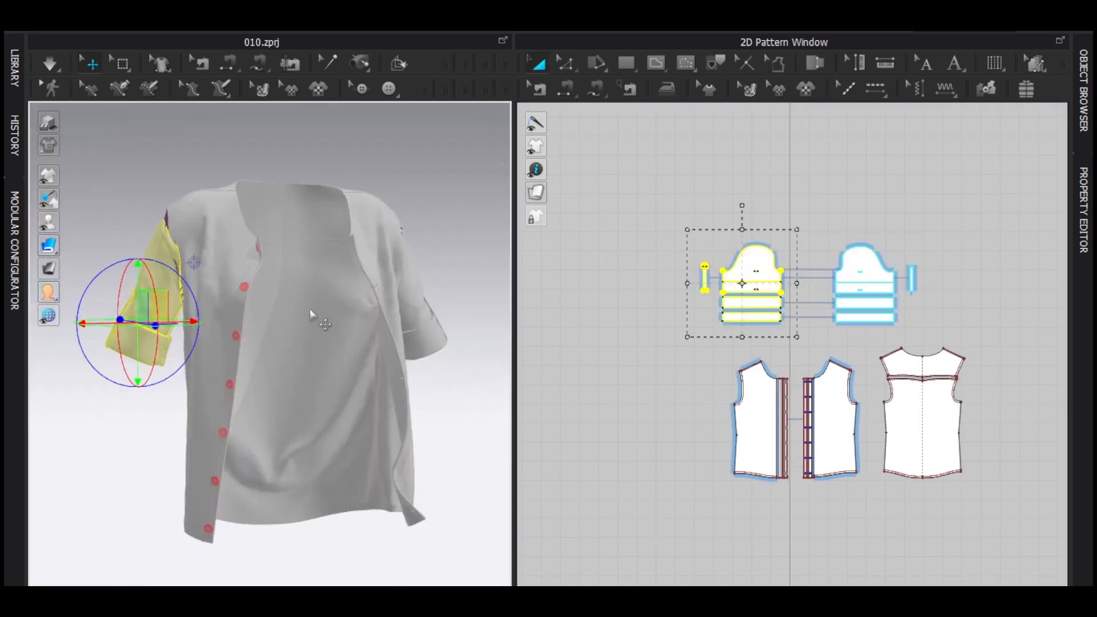
pyautogui.hotkey('shift', 'a')
pyautogui.scroll(5, 303, 314)
pyautogui.press('space')
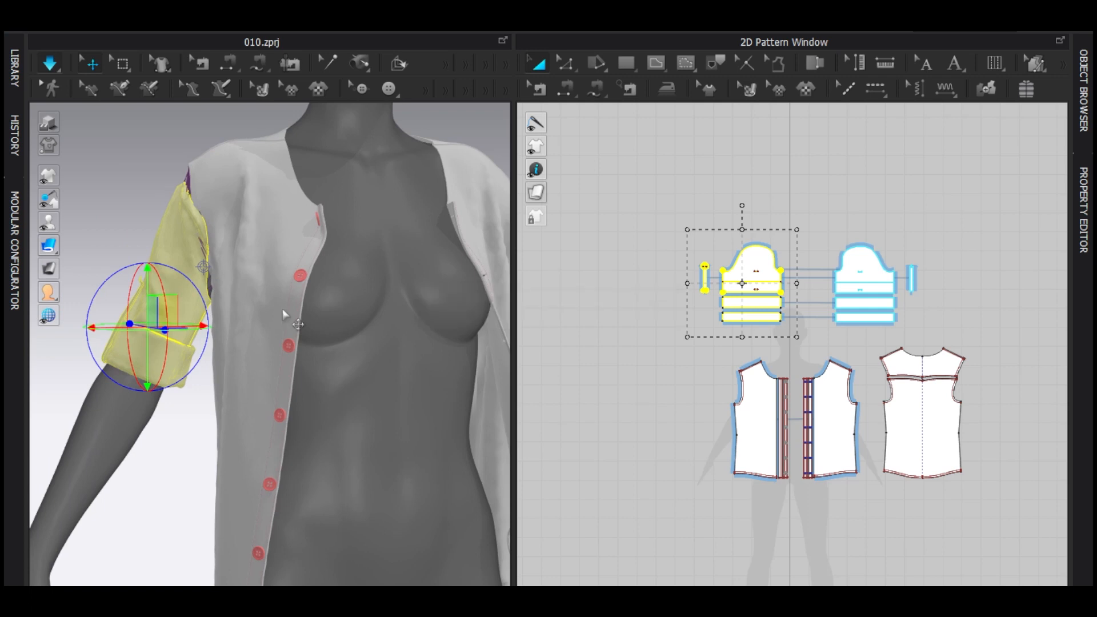
pyautogui.press('q')
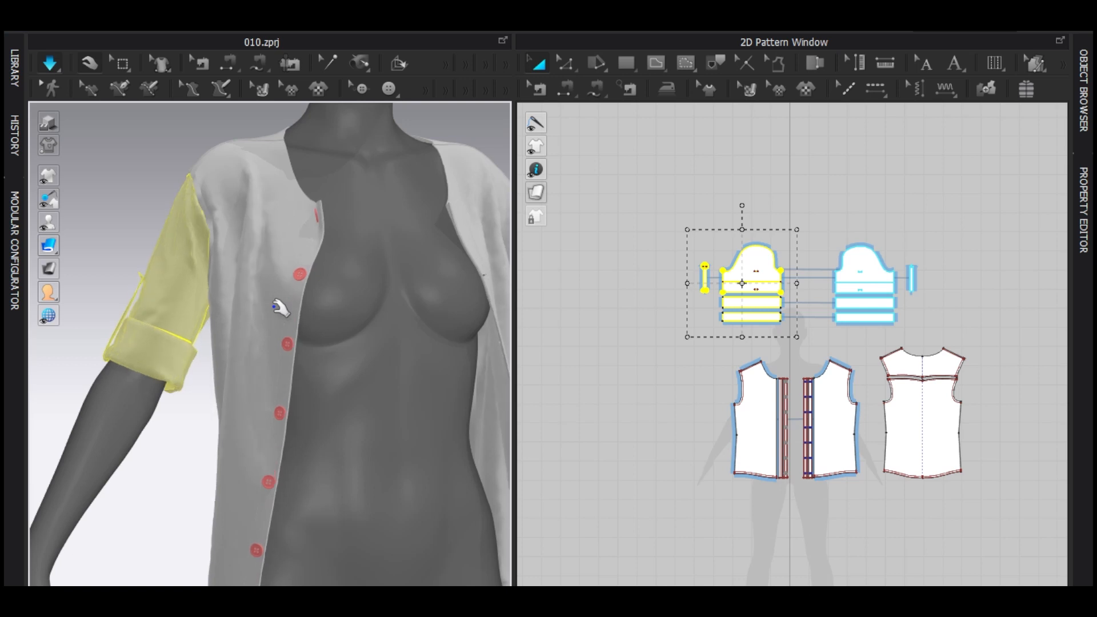
pyautogui.click(330, 293)
pyautogui.scroll(-4, 330, 294)
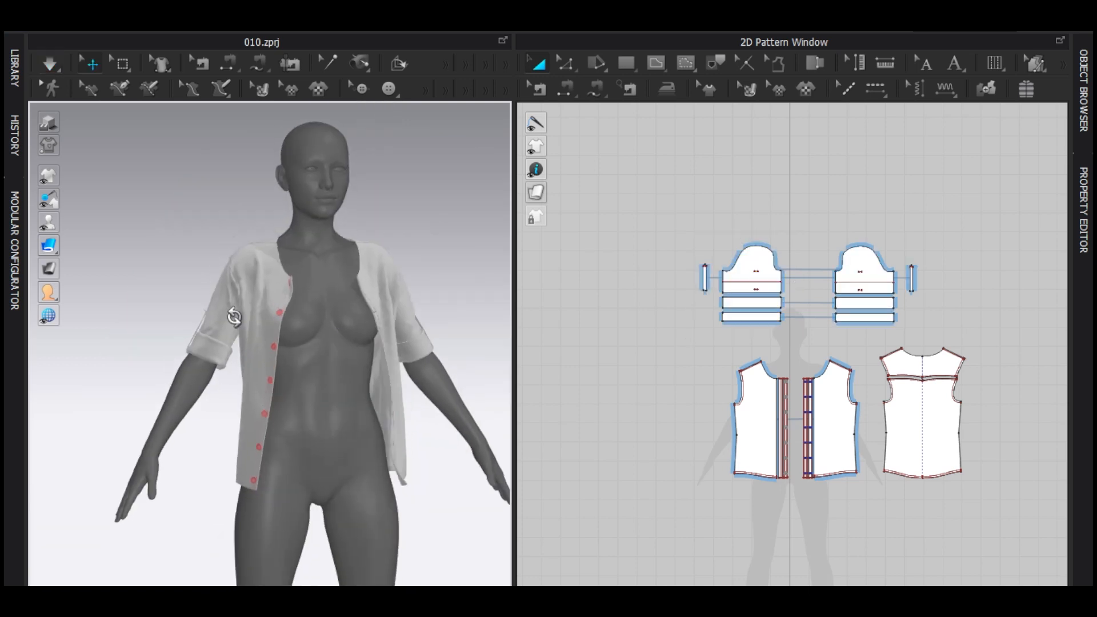